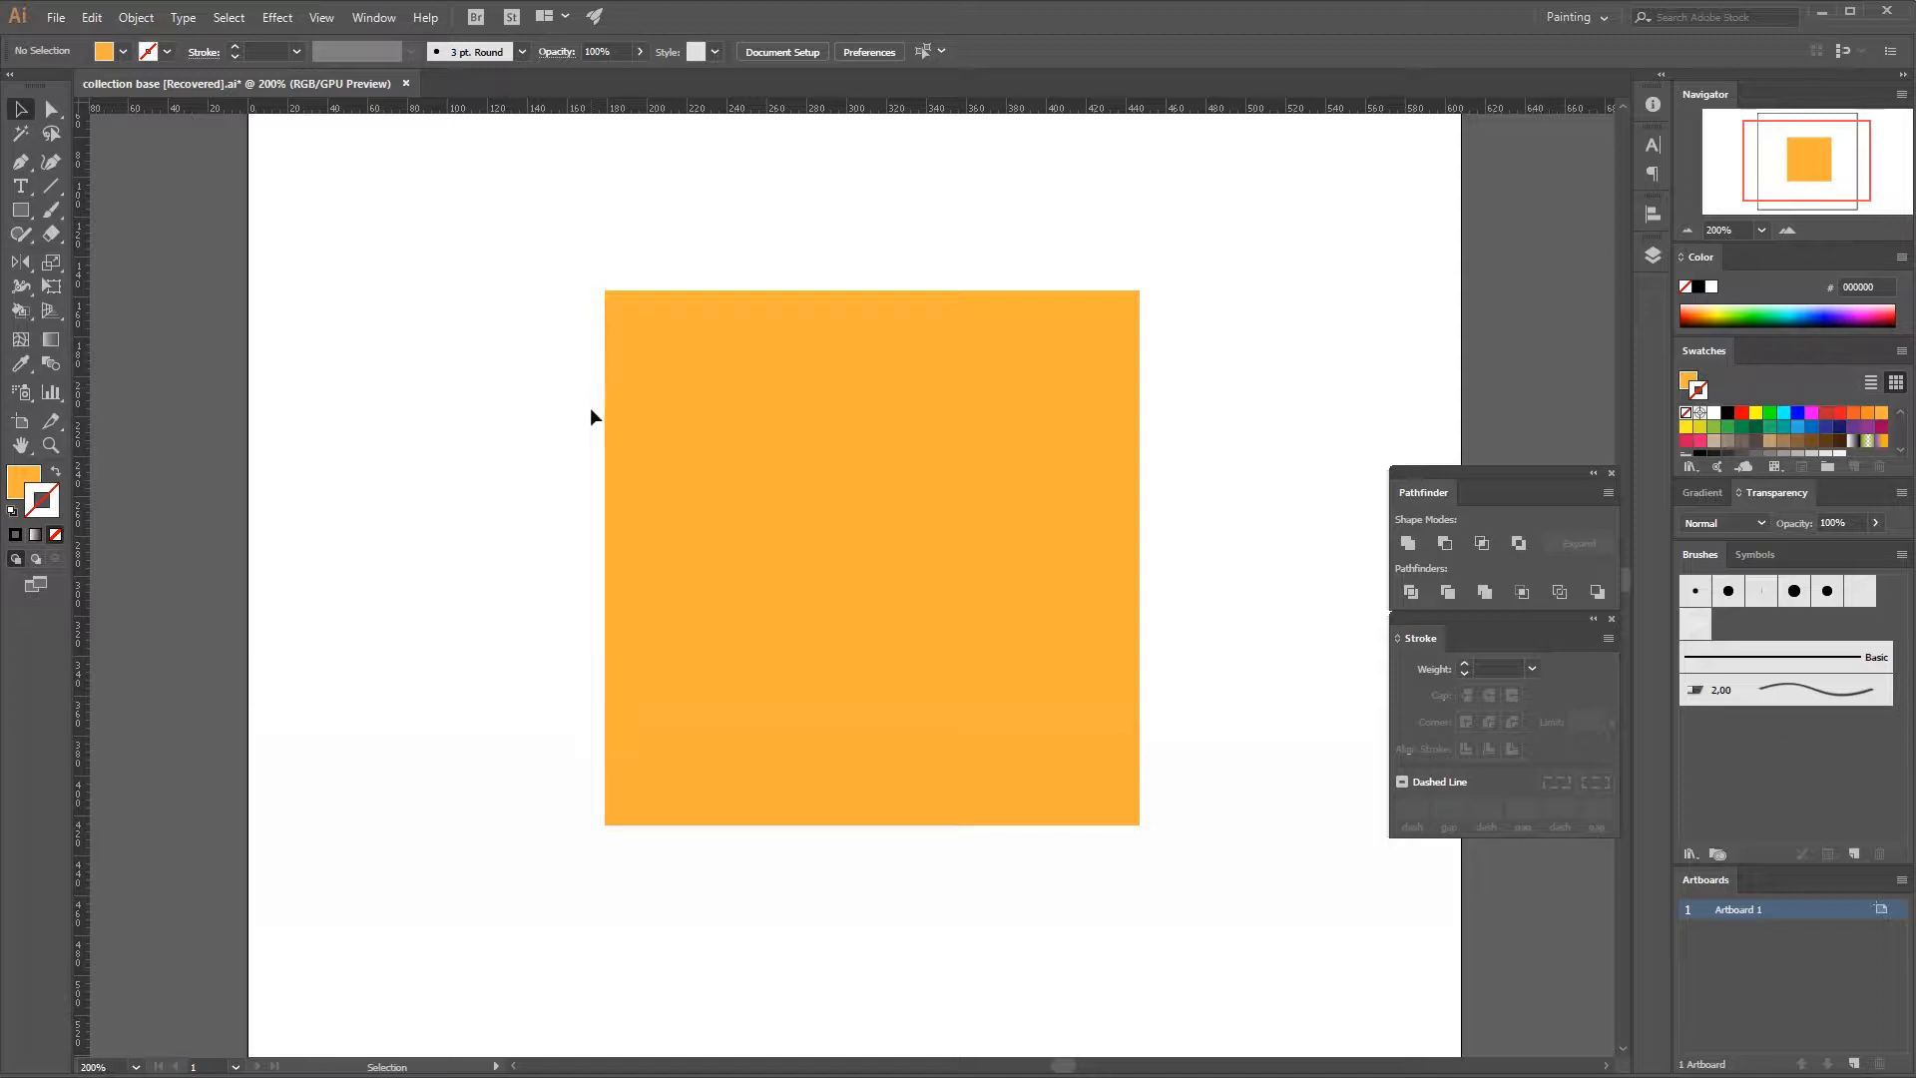
# Divide the orange square with the Mesh tool using four vertical and four horizontal mesh lines.
pyautogui.click(634, 423)
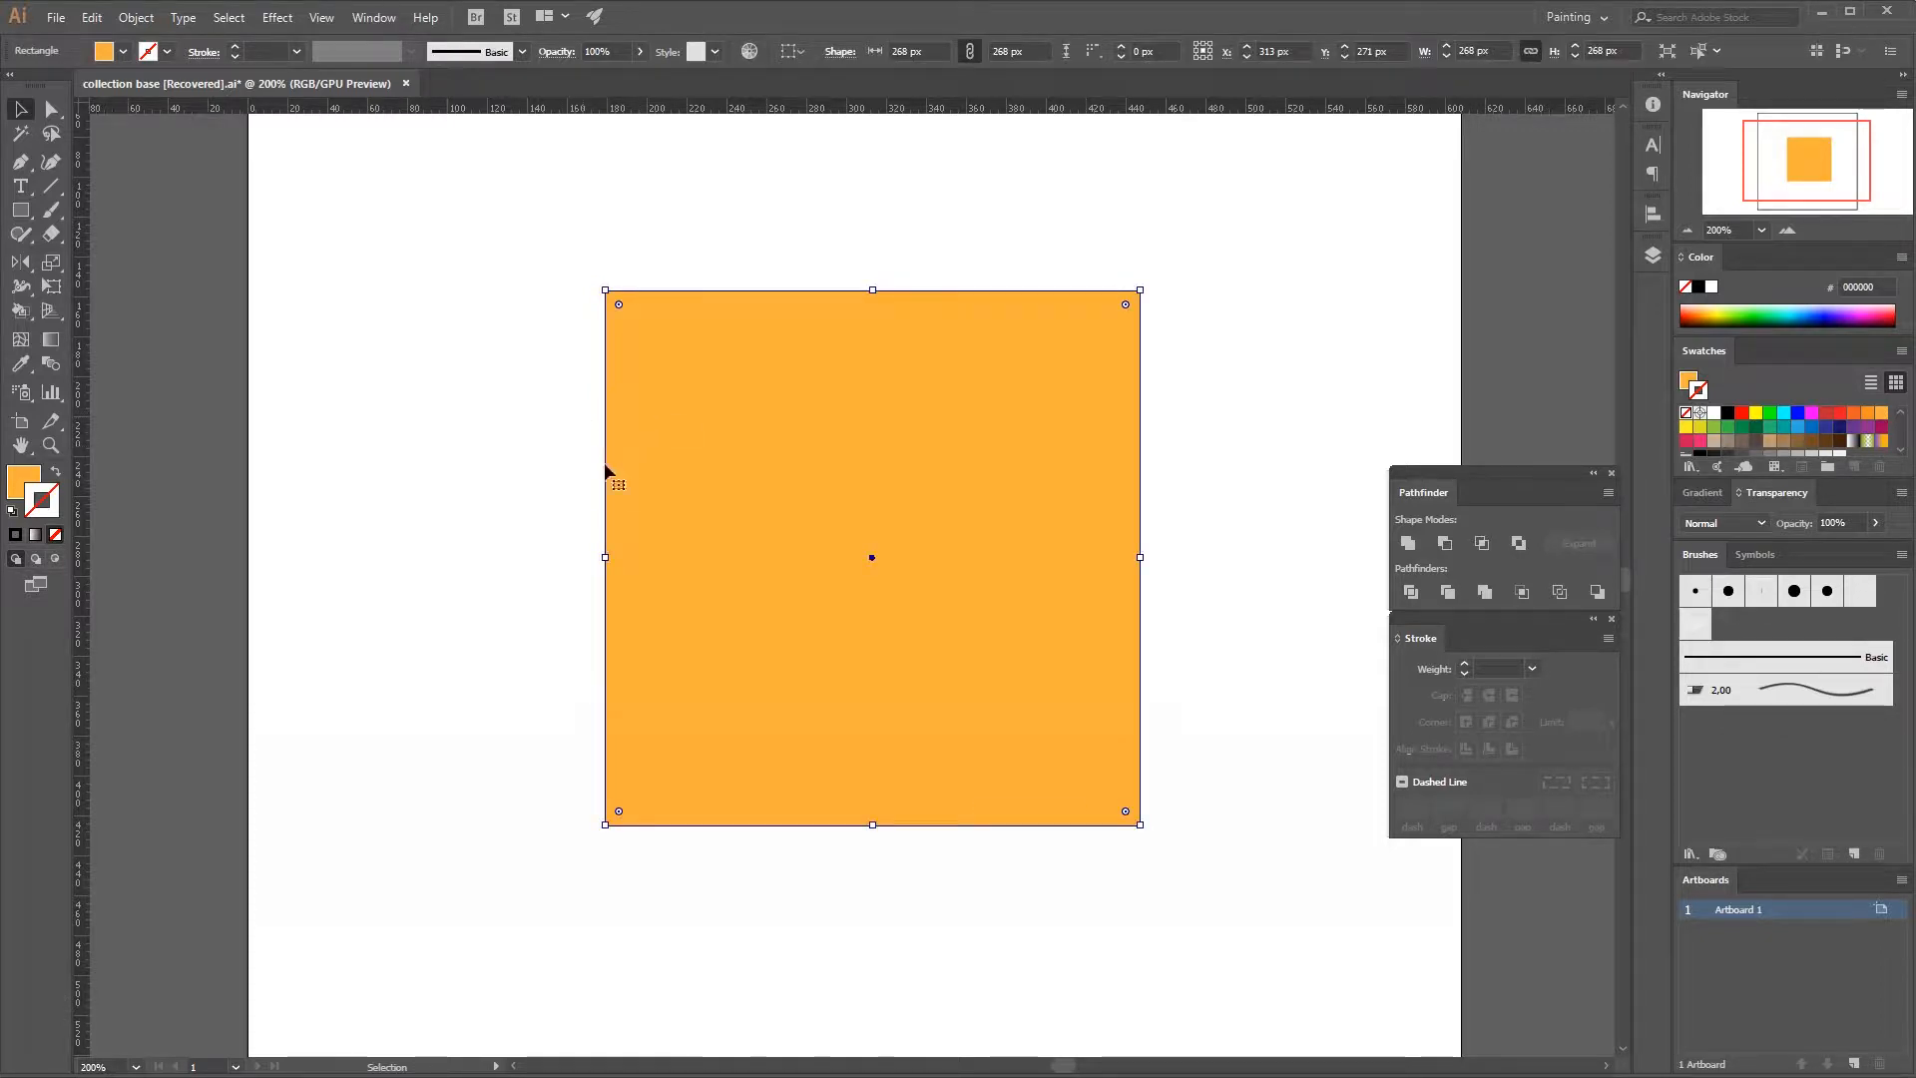
pyautogui.click(20, 339)
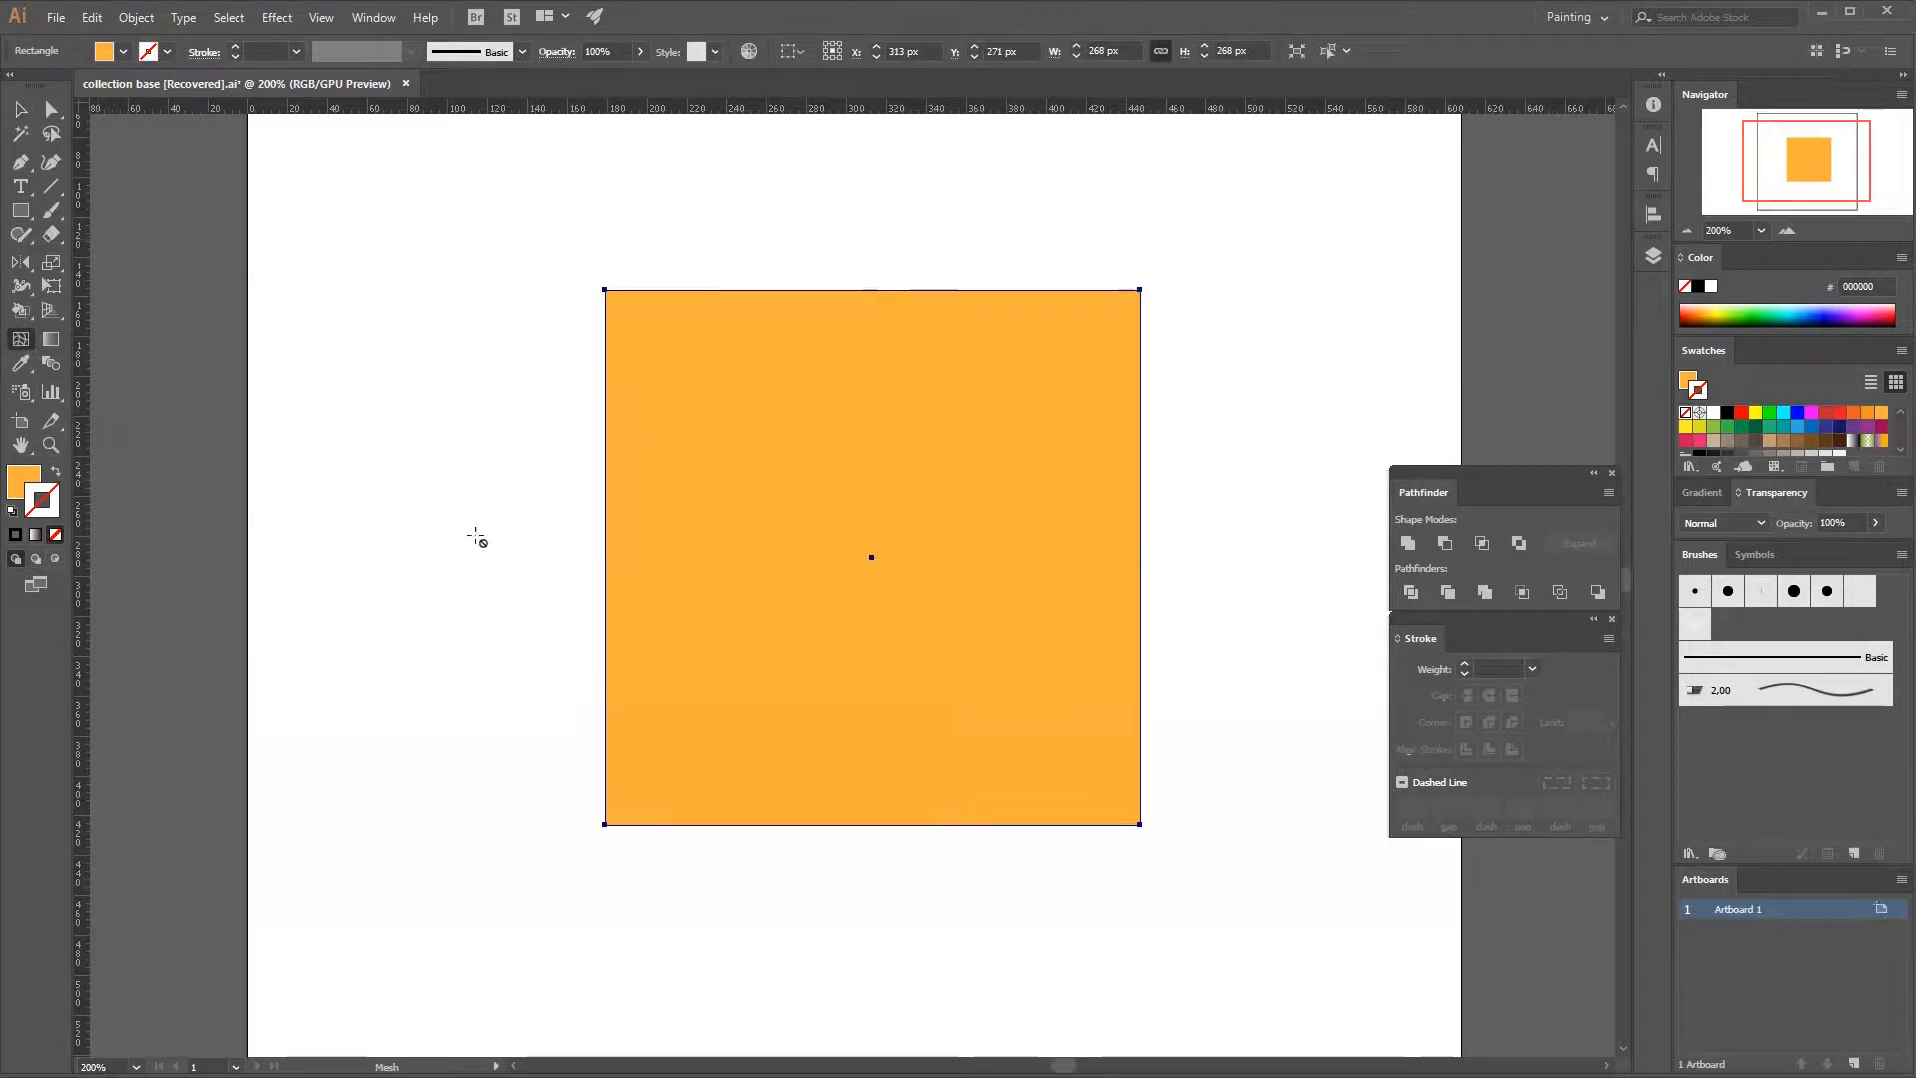
pyautogui.click(703, 384)
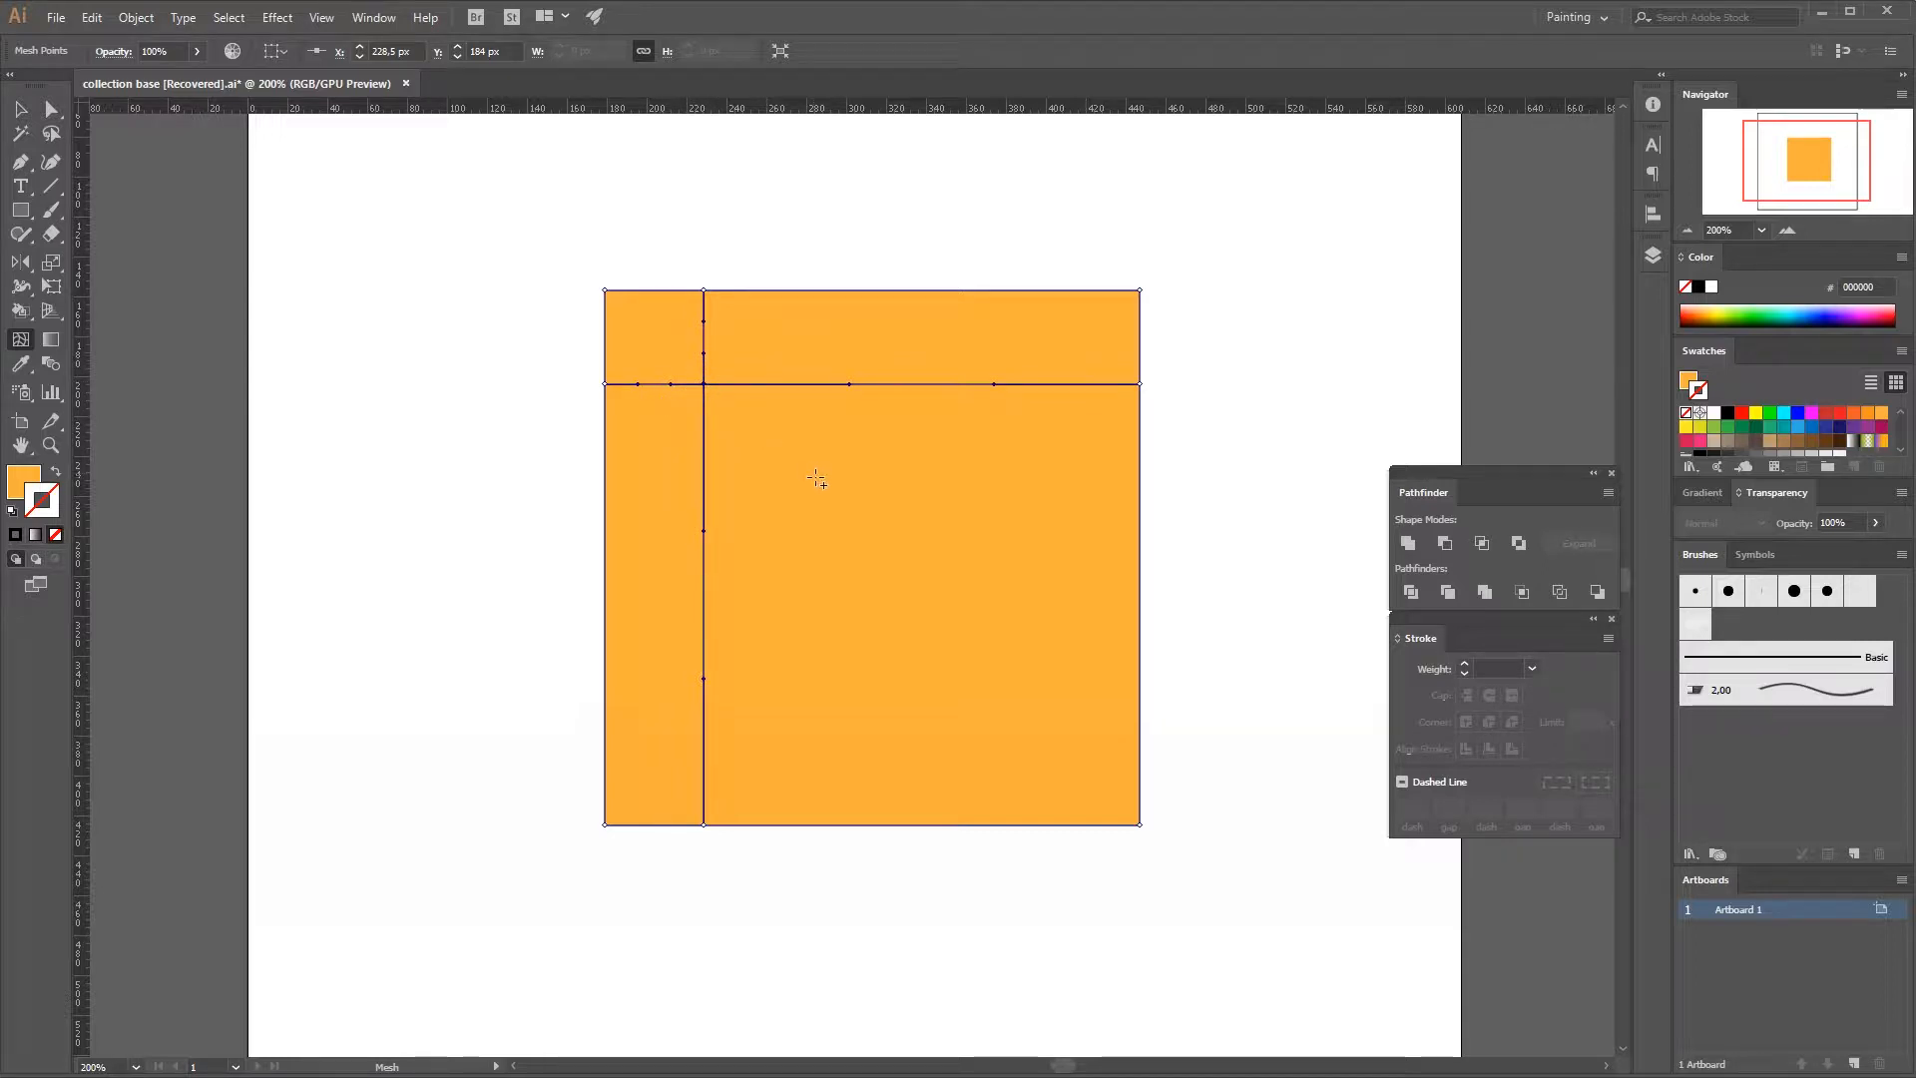
pyautogui.click(825, 384)
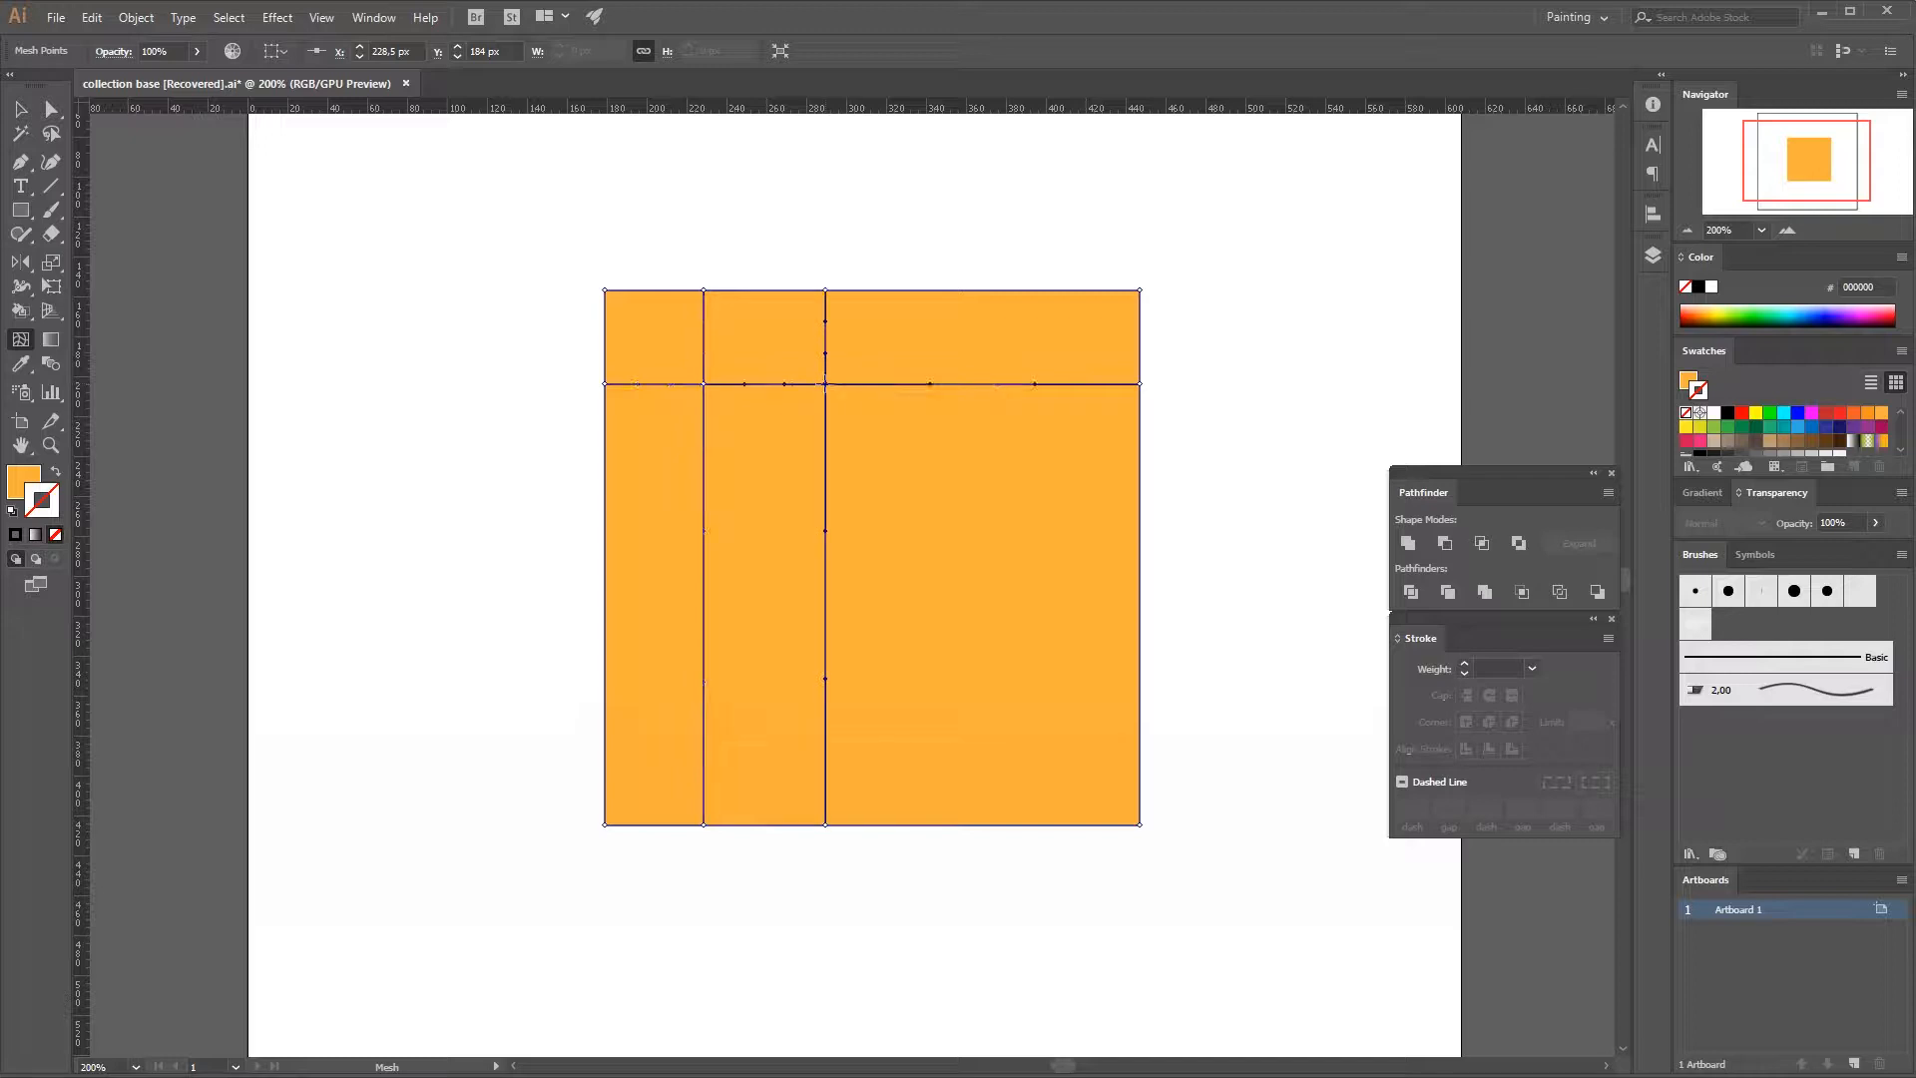
pyautogui.click(943, 384)
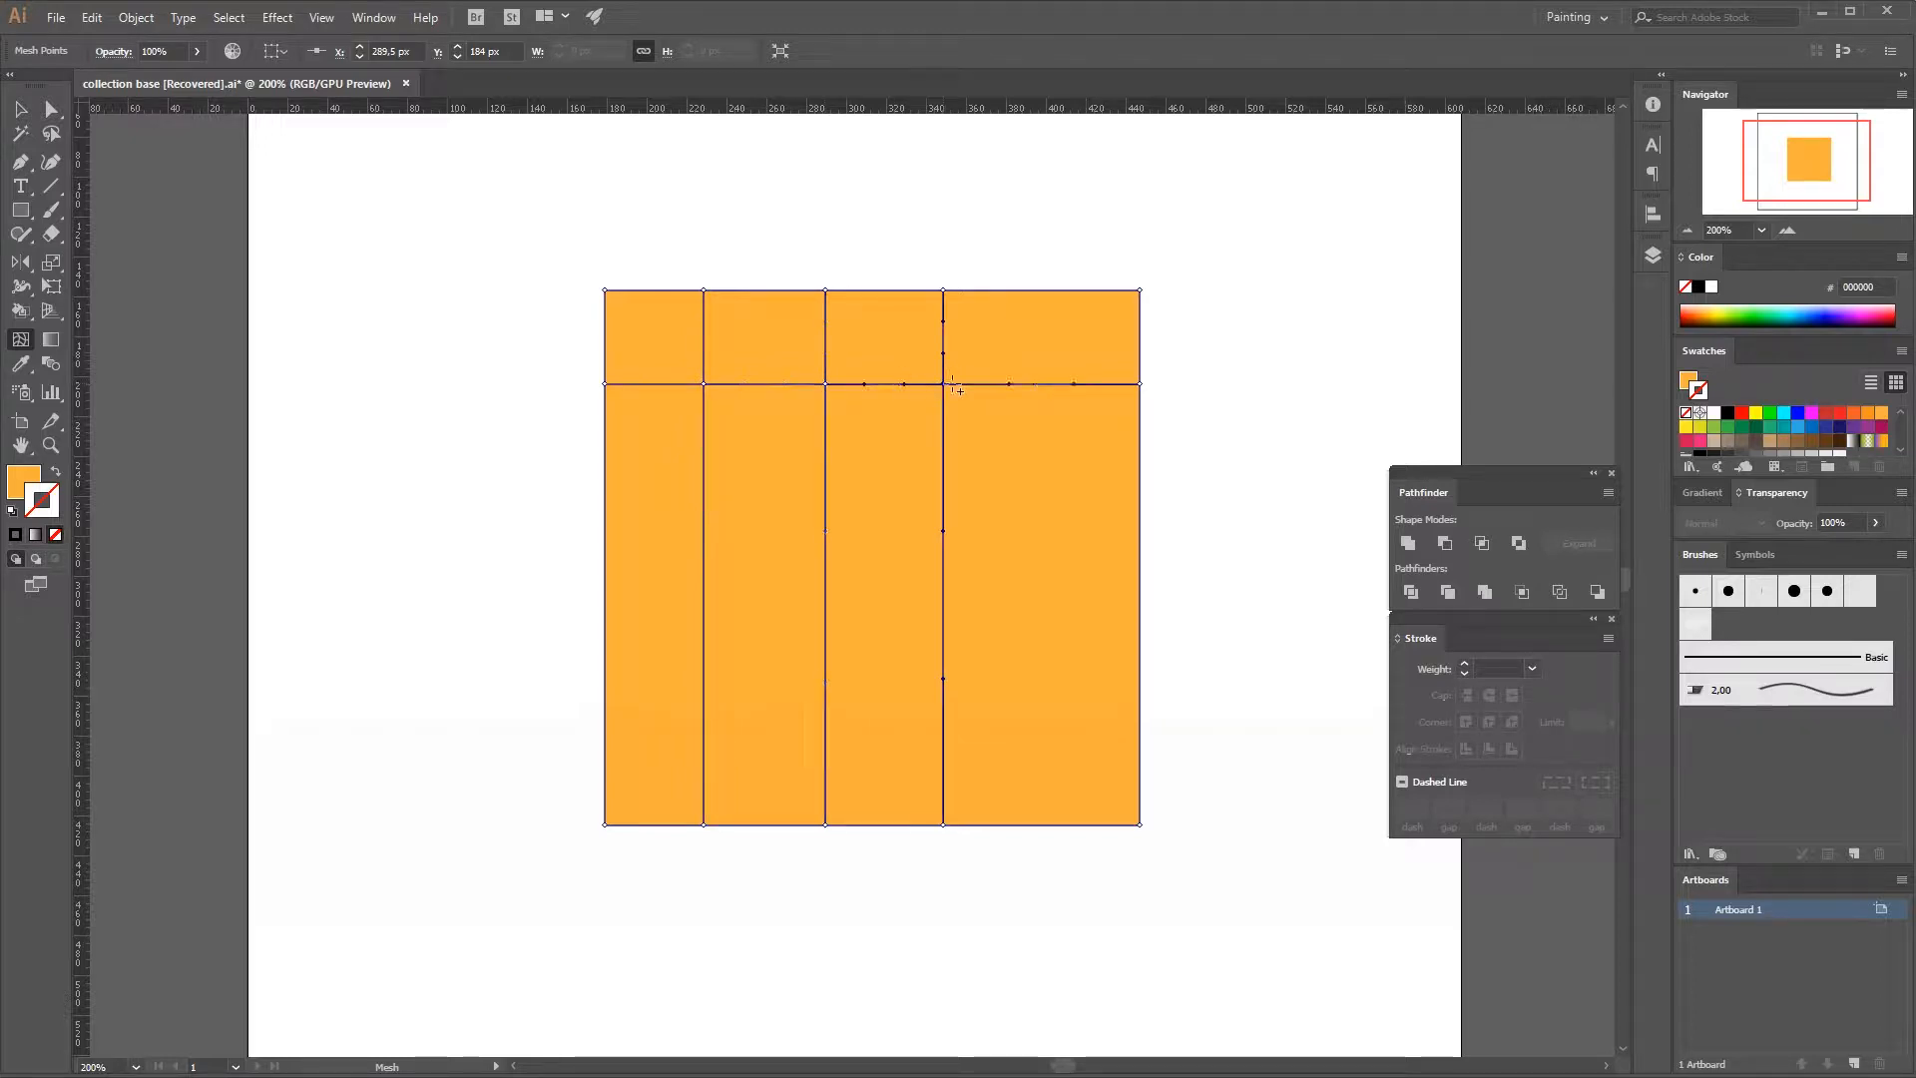
pyautogui.click(1056, 384)
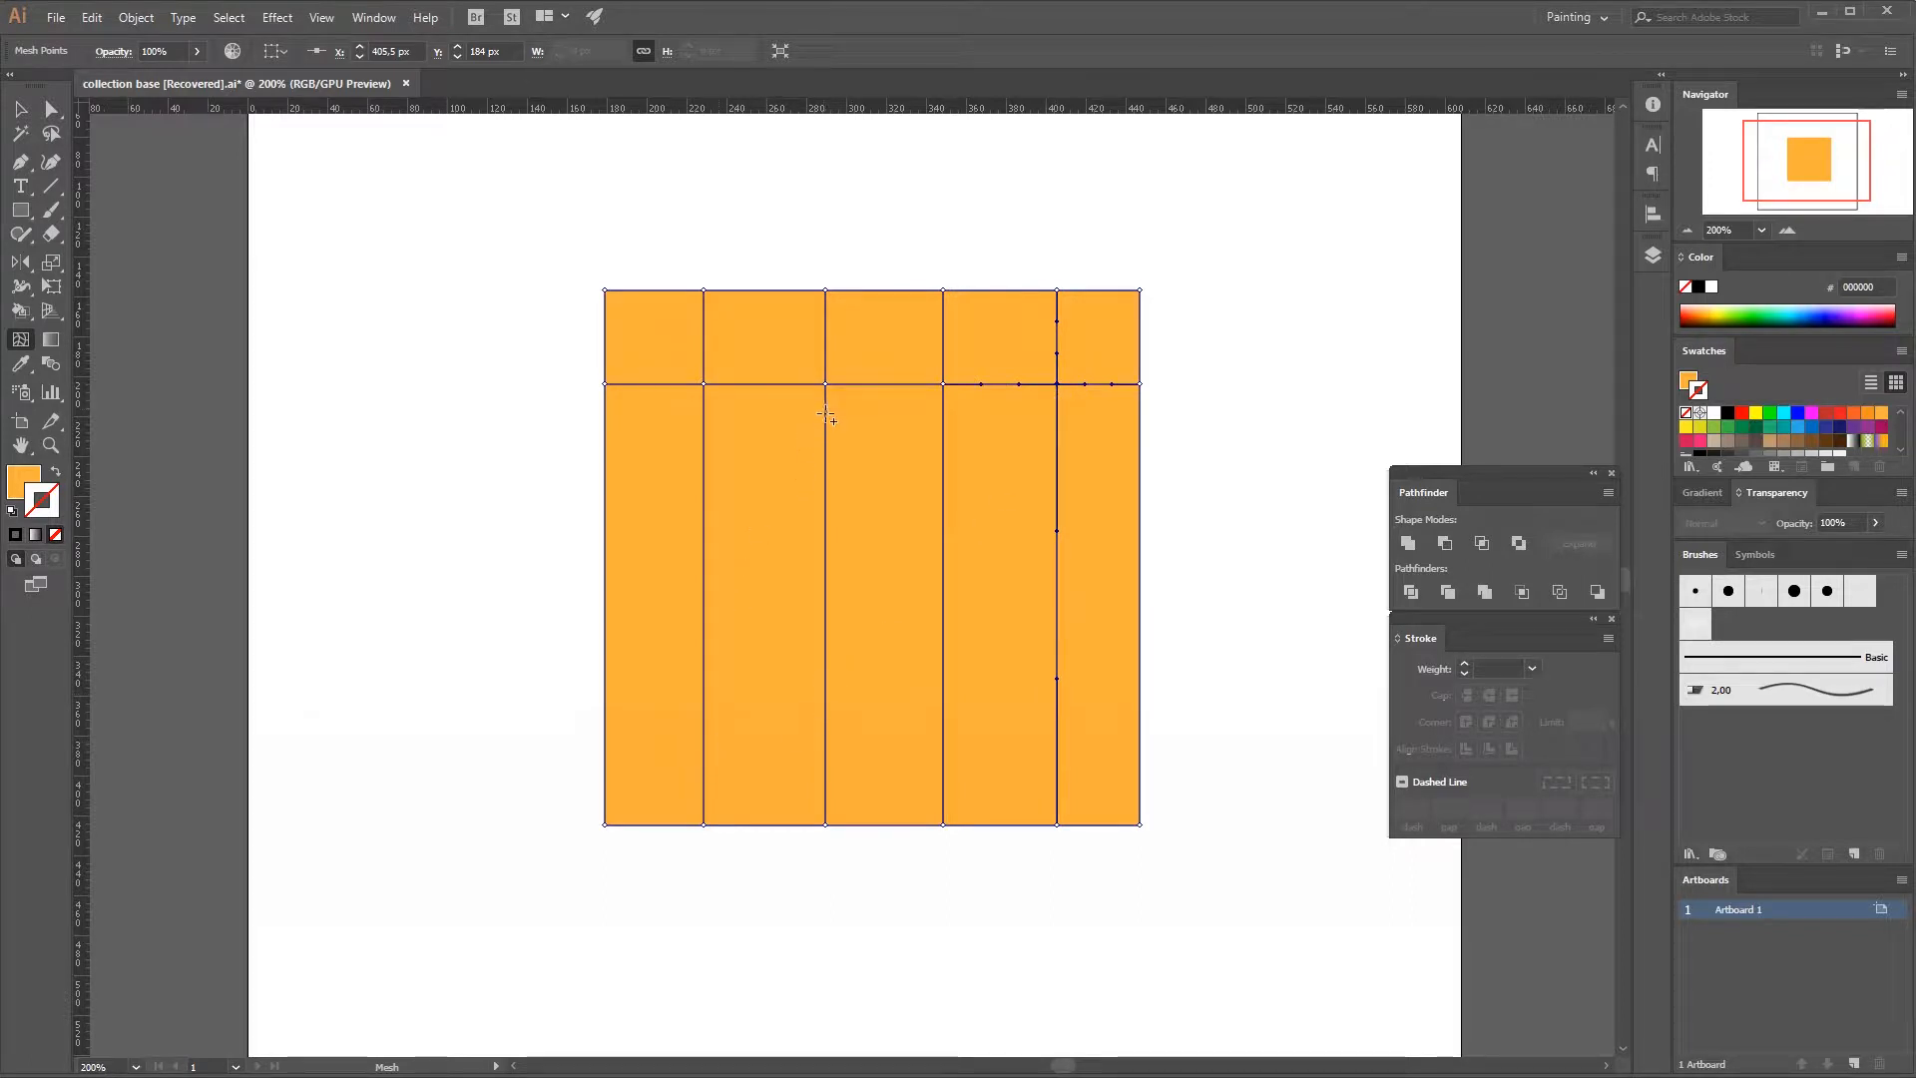
pyautogui.click(824, 412)
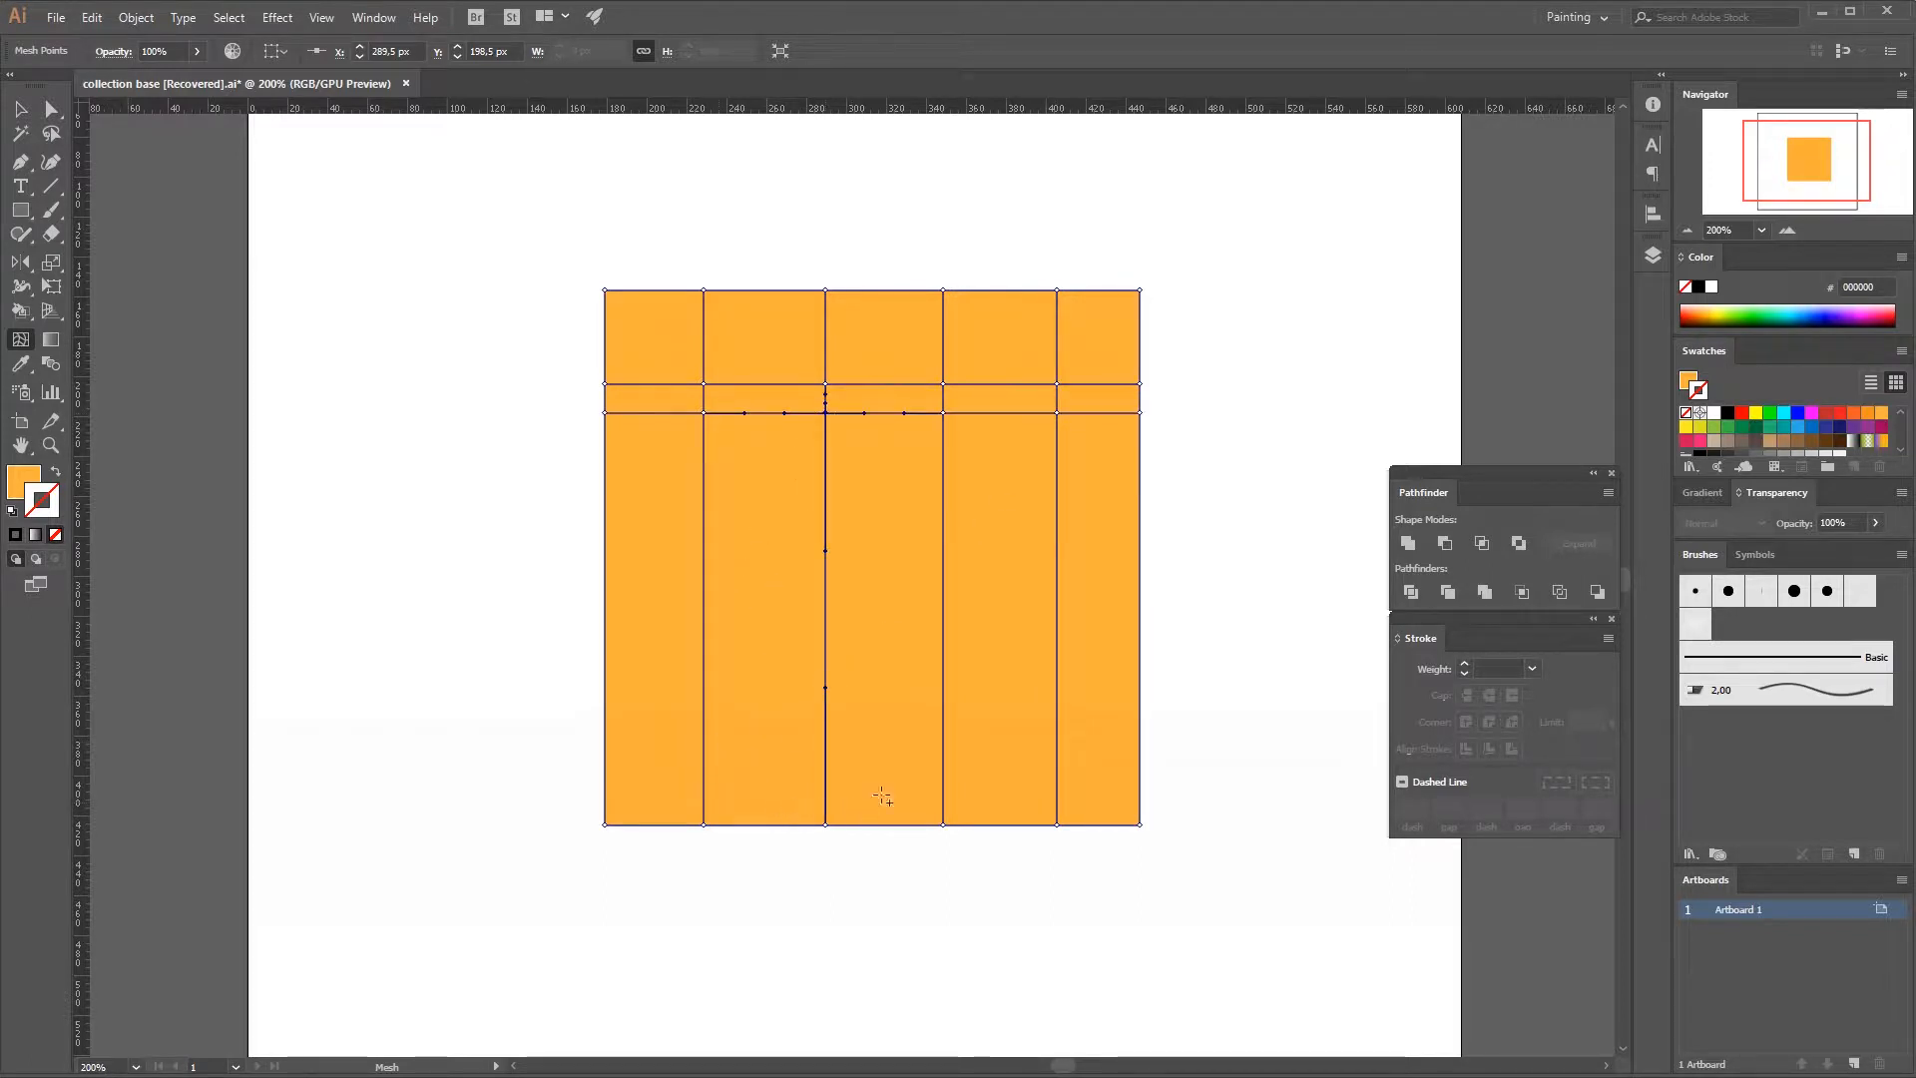
pyautogui.click(825, 593)
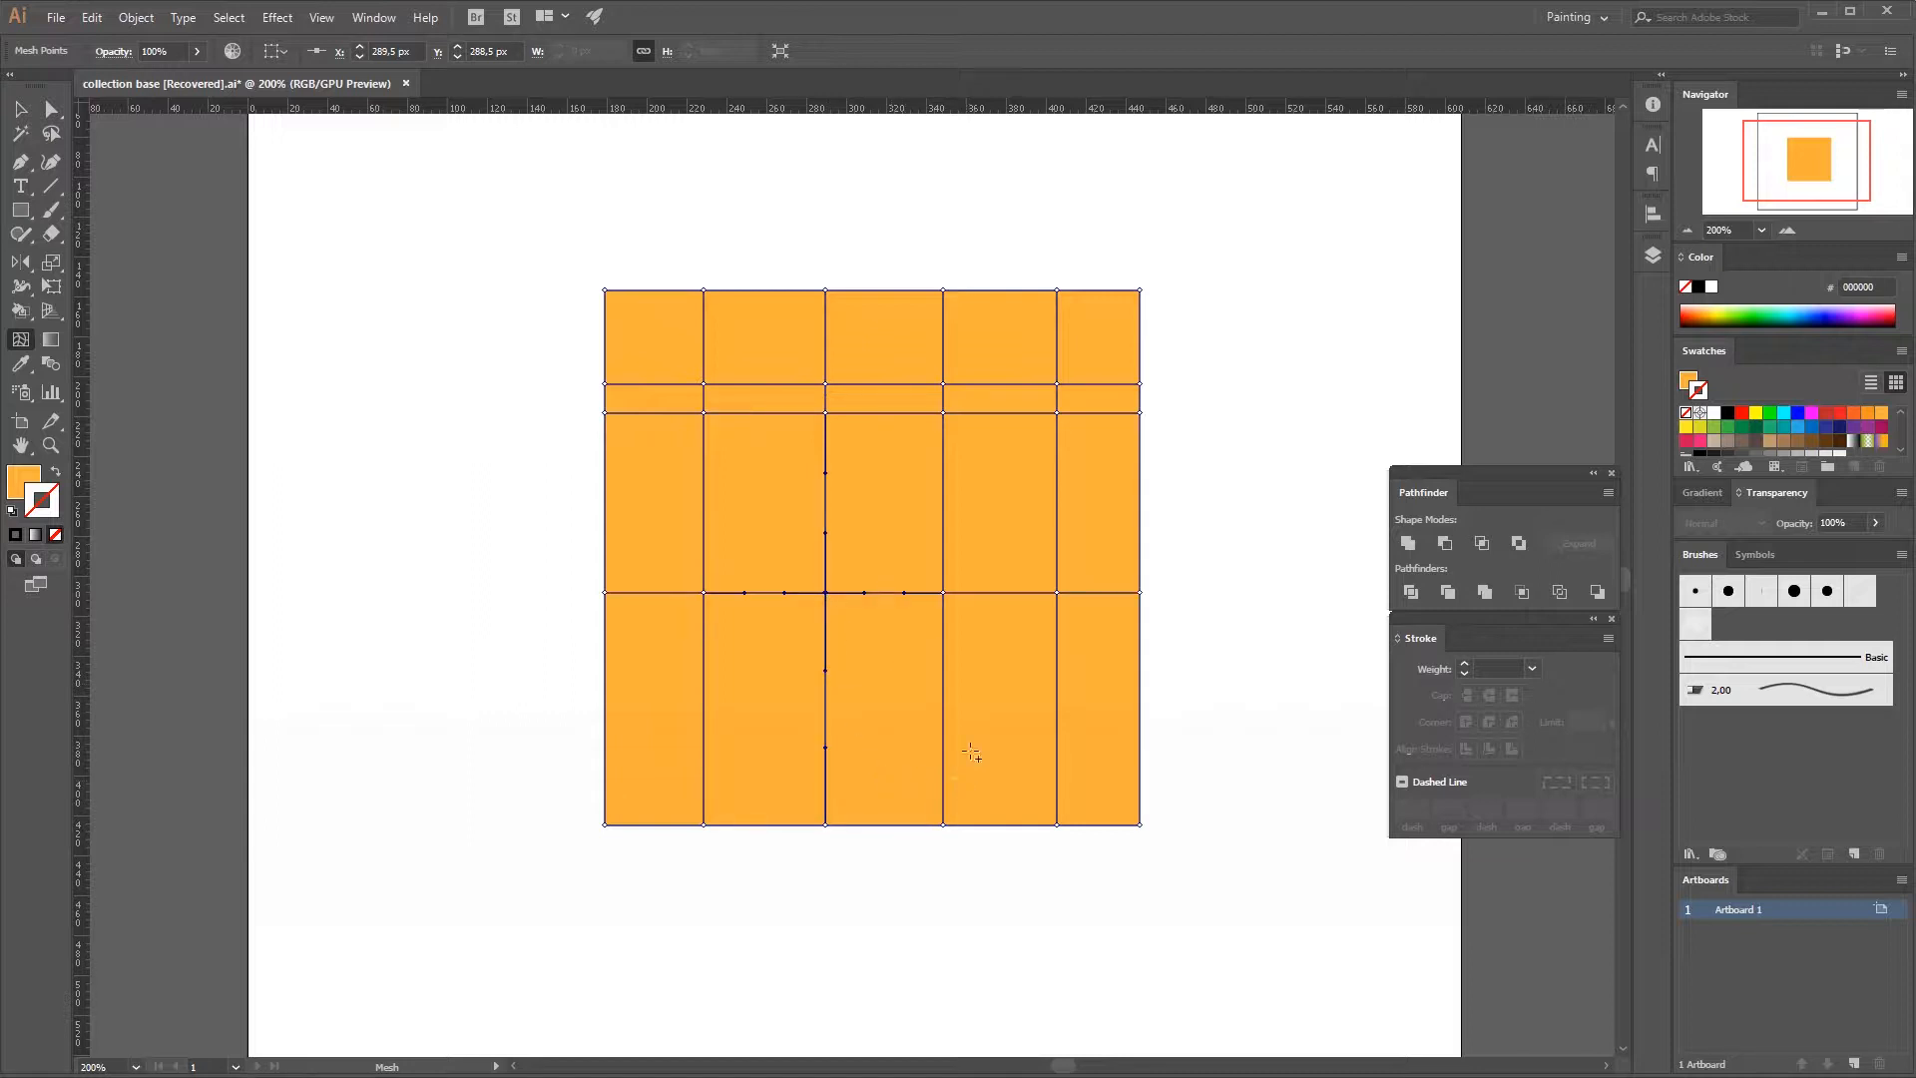
pyautogui.click(944, 699)
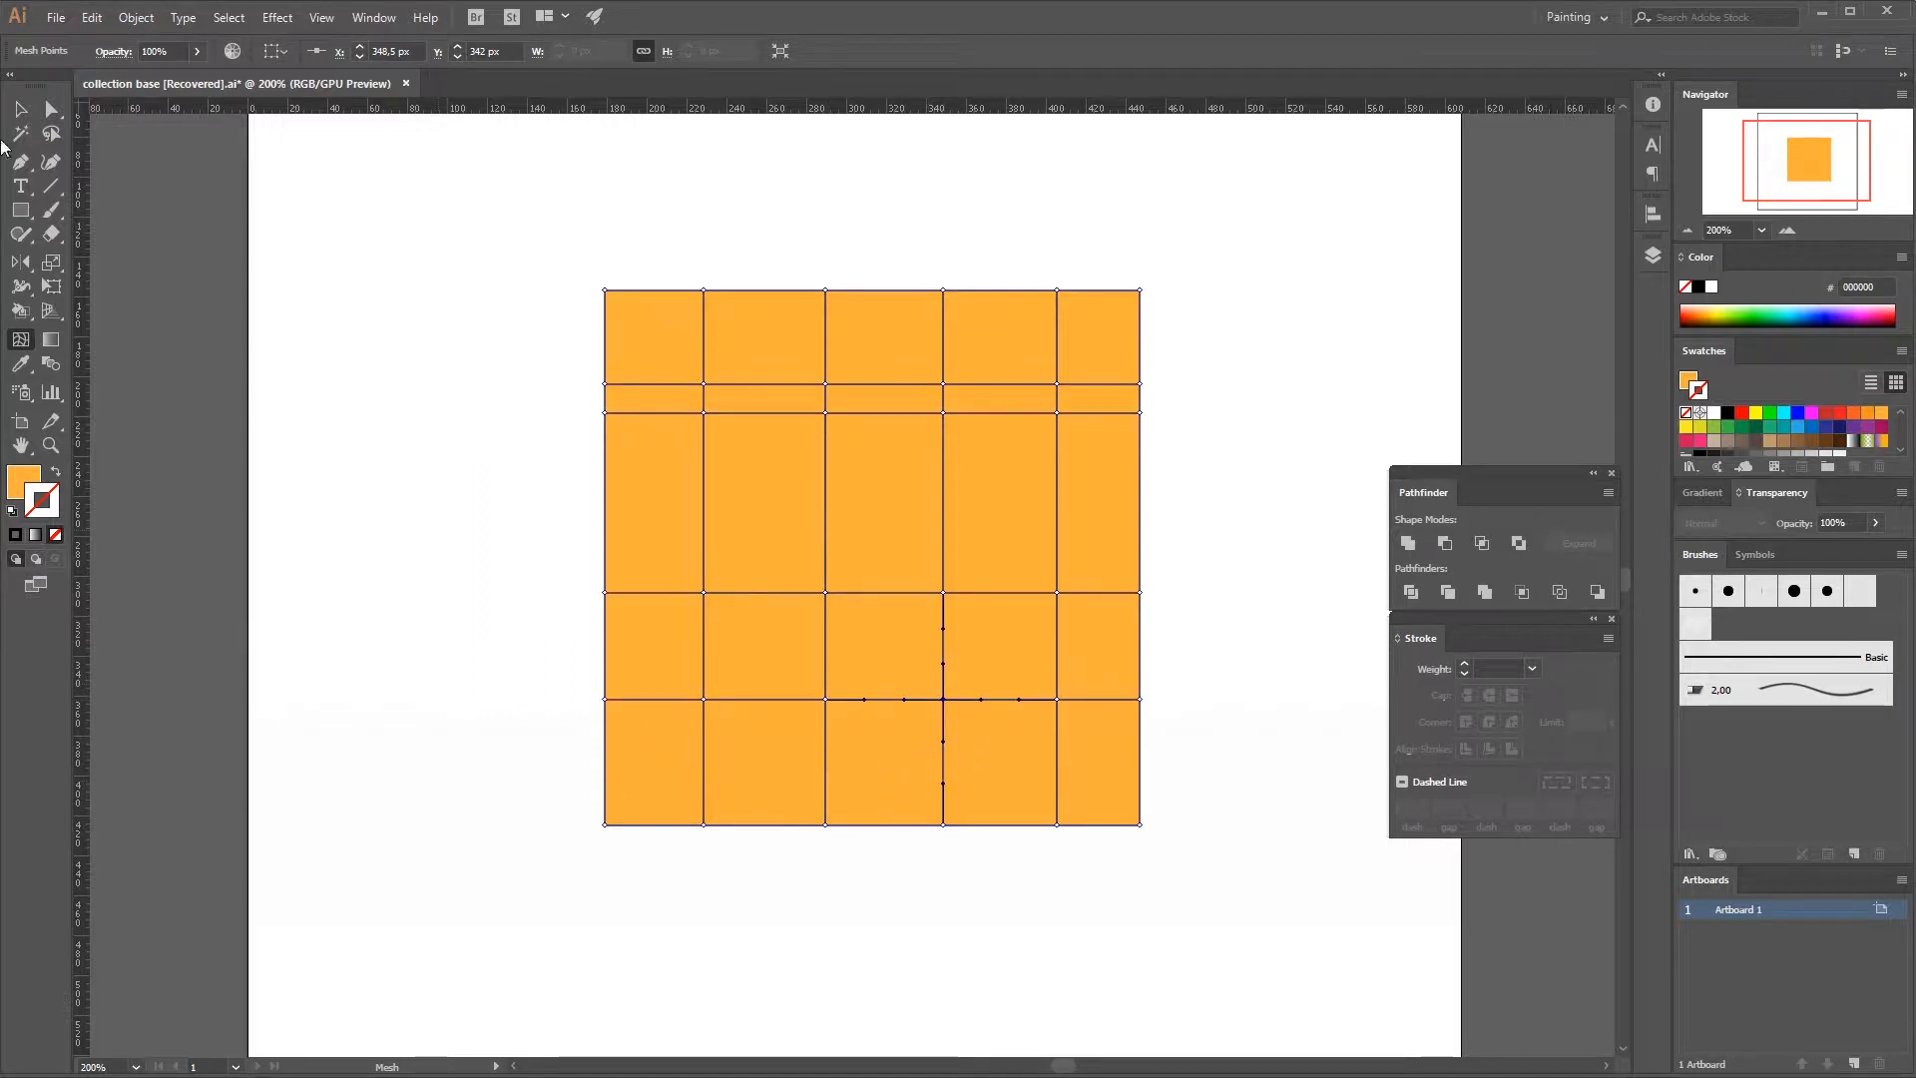
pyautogui.click(20, 108)
pyautogui.click(301, 370)
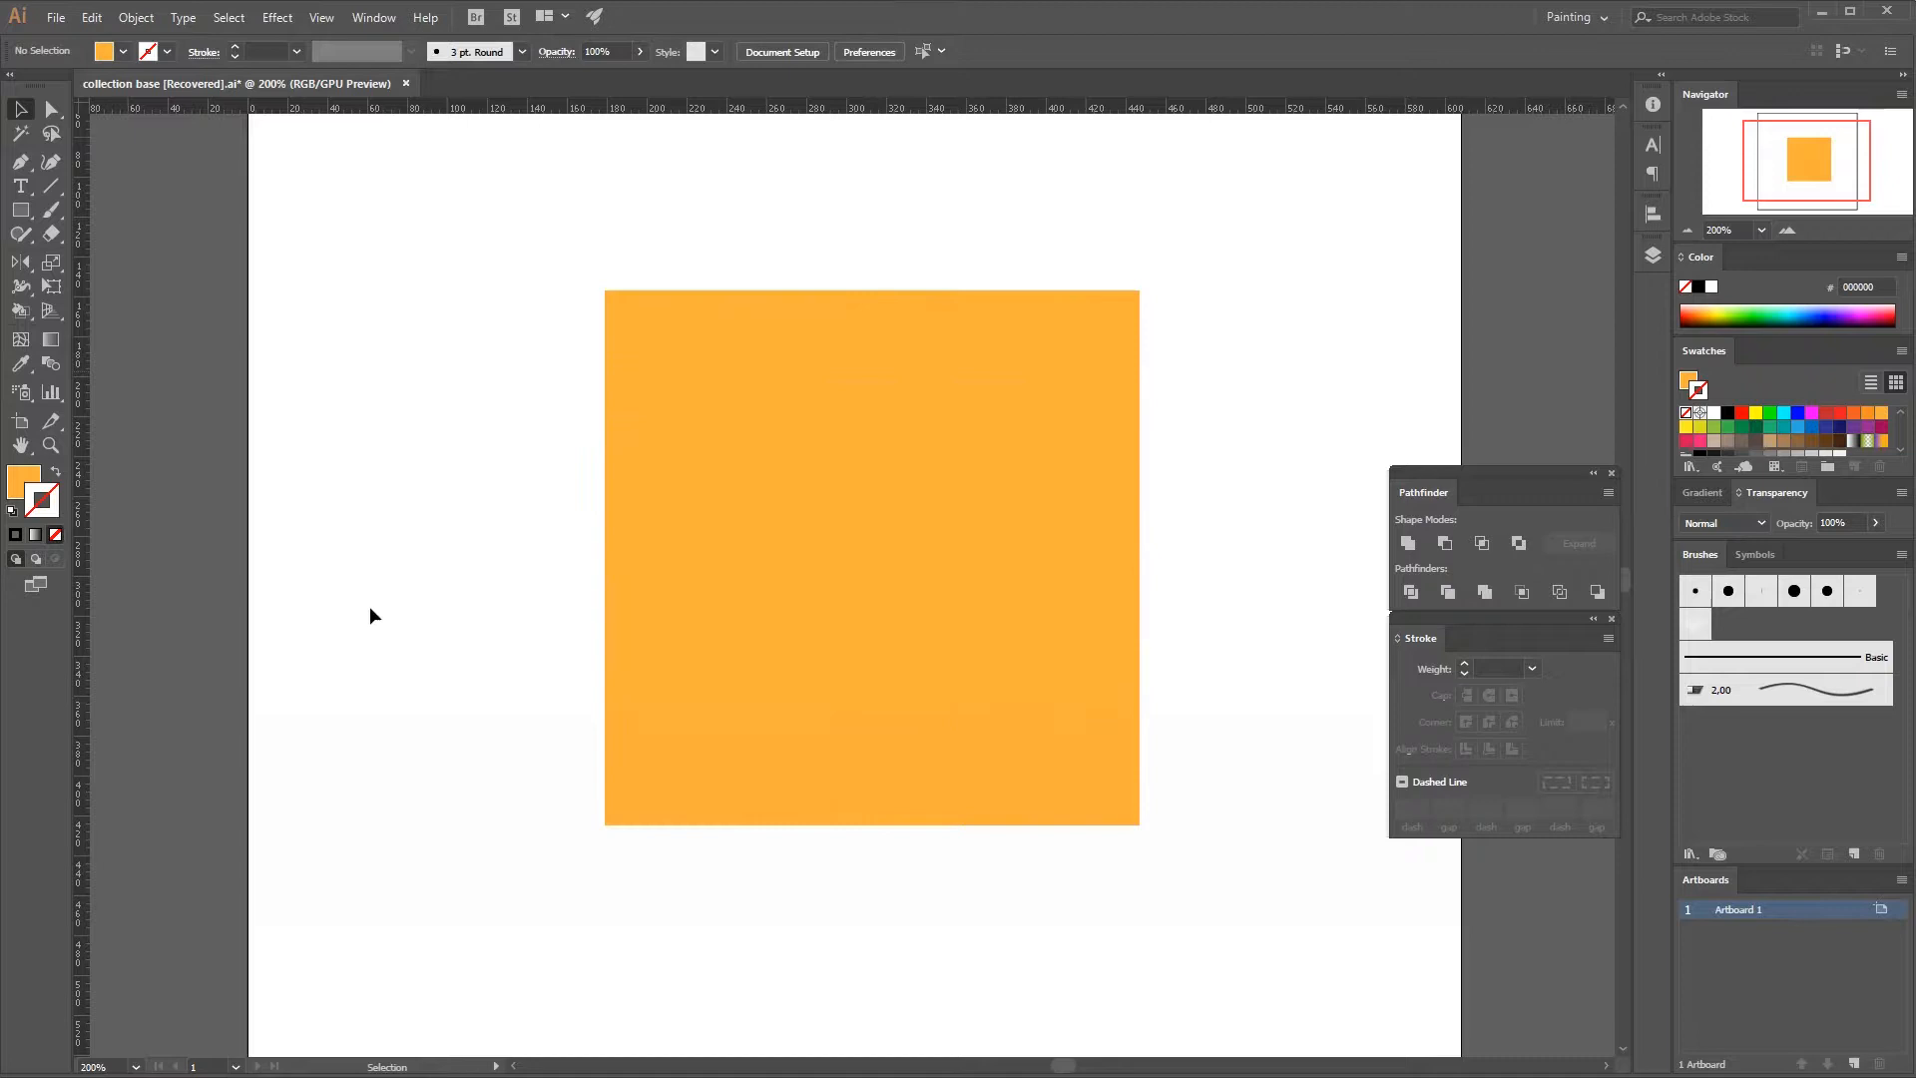
# Try recoloring the entire mesh square with F15A24, and undo the color change.
pyautogui.click(643, 519)
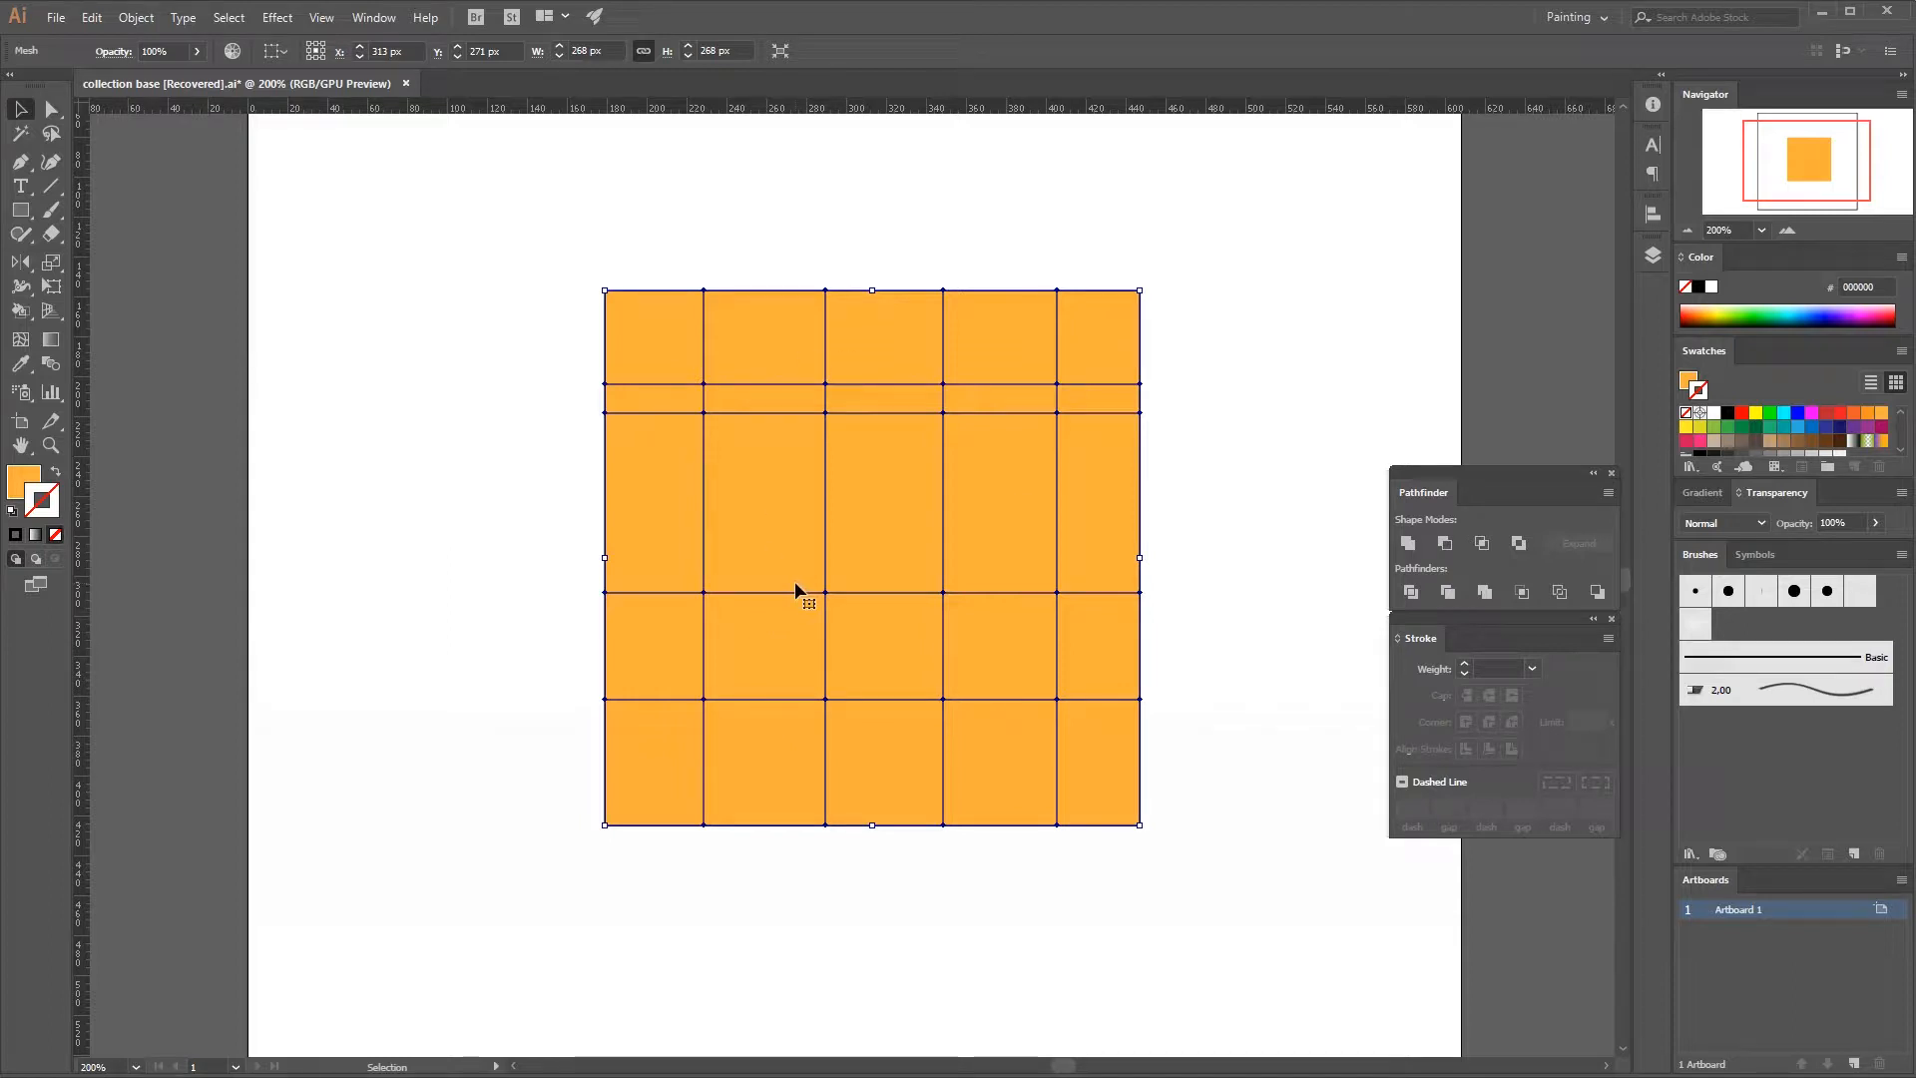
pyautogui.press('a')
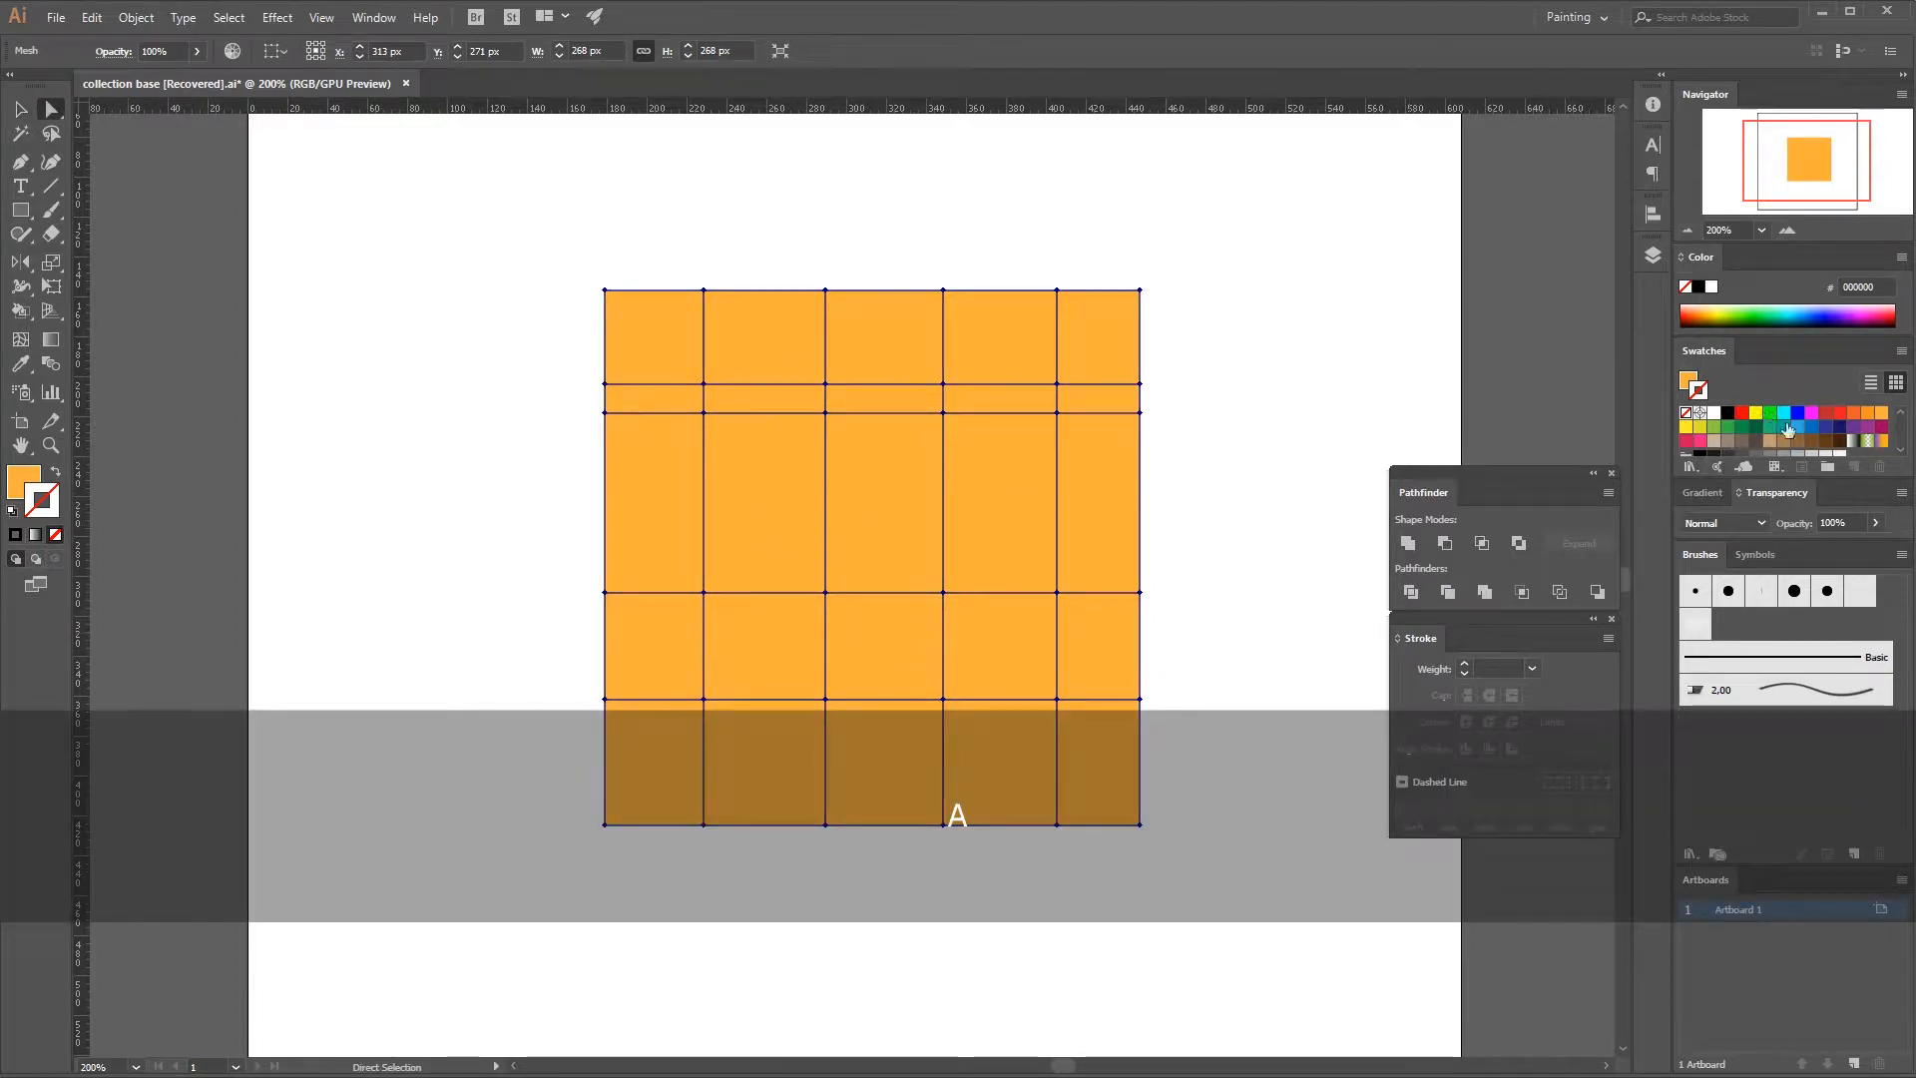
pyautogui.click(1853, 412)
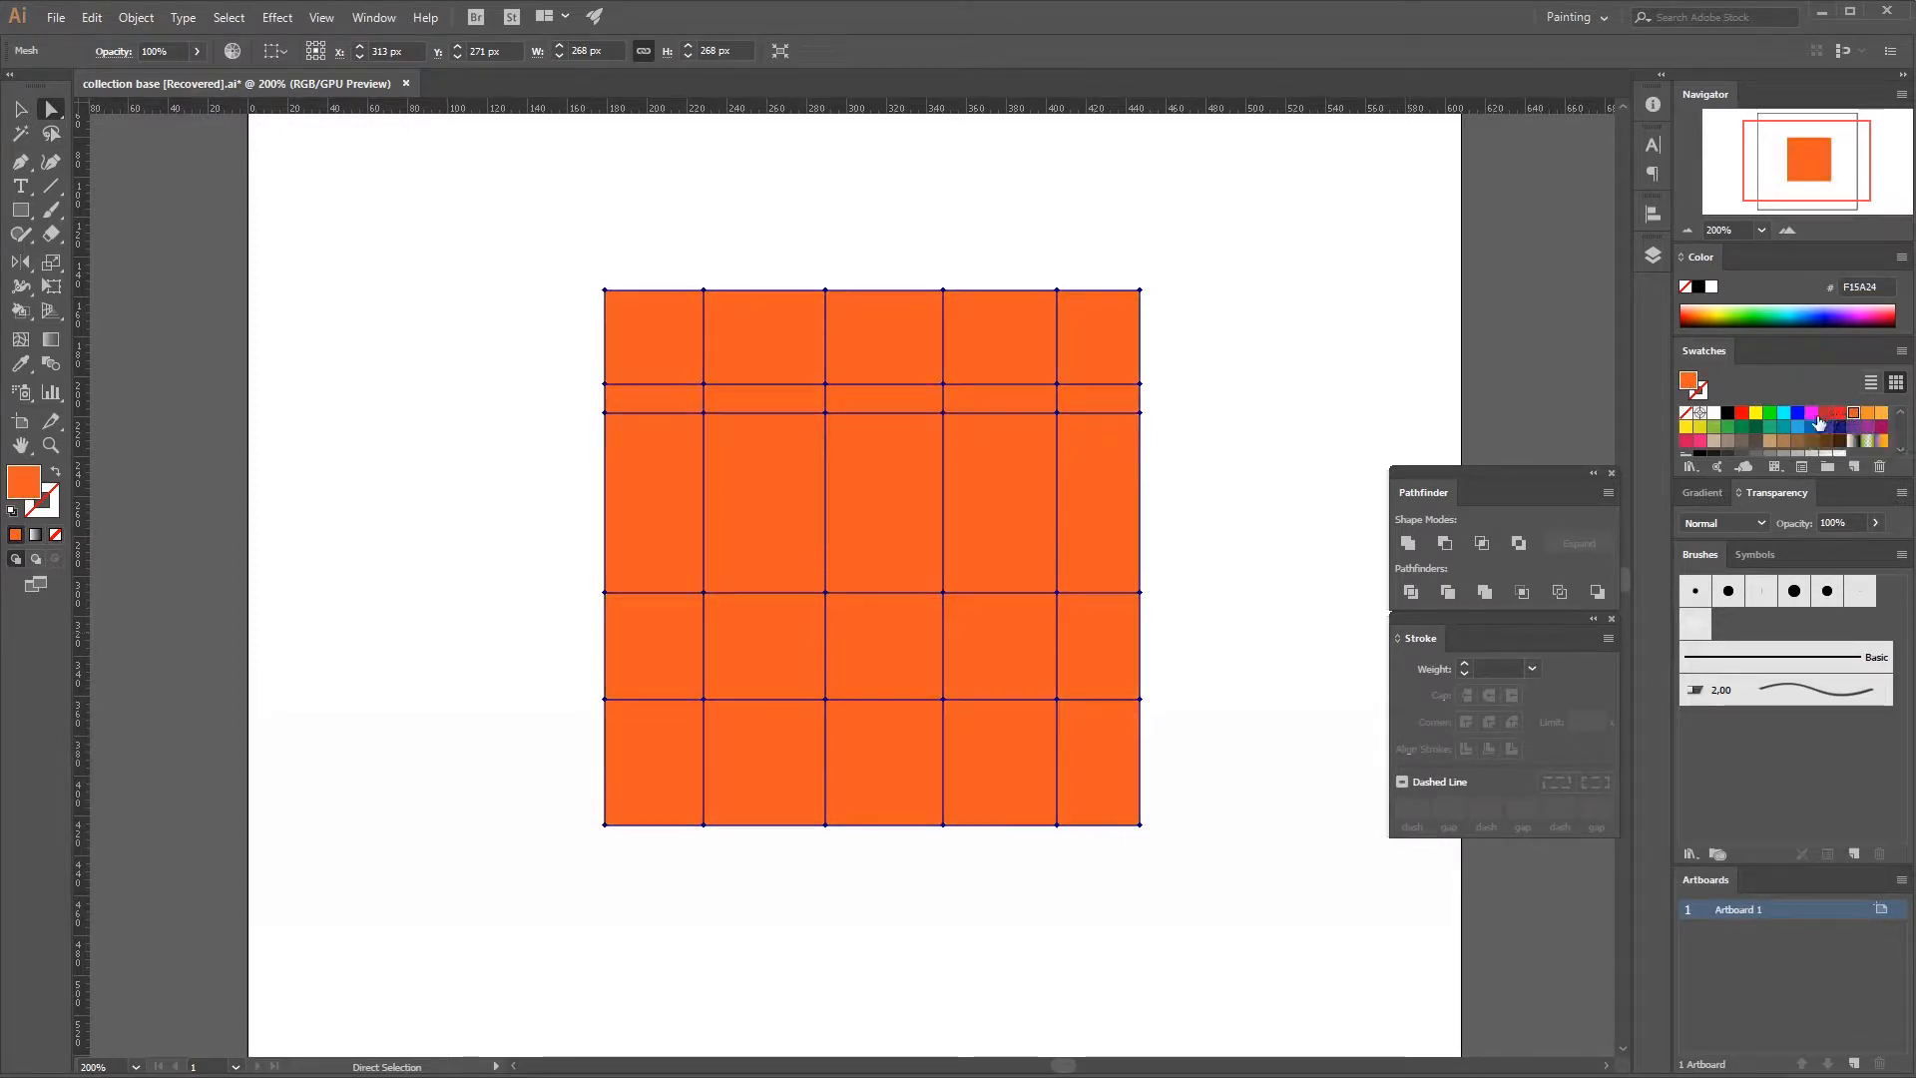
pyautogui.hotkey('ctrl', 'z')
pyautogui.click(10, 110)
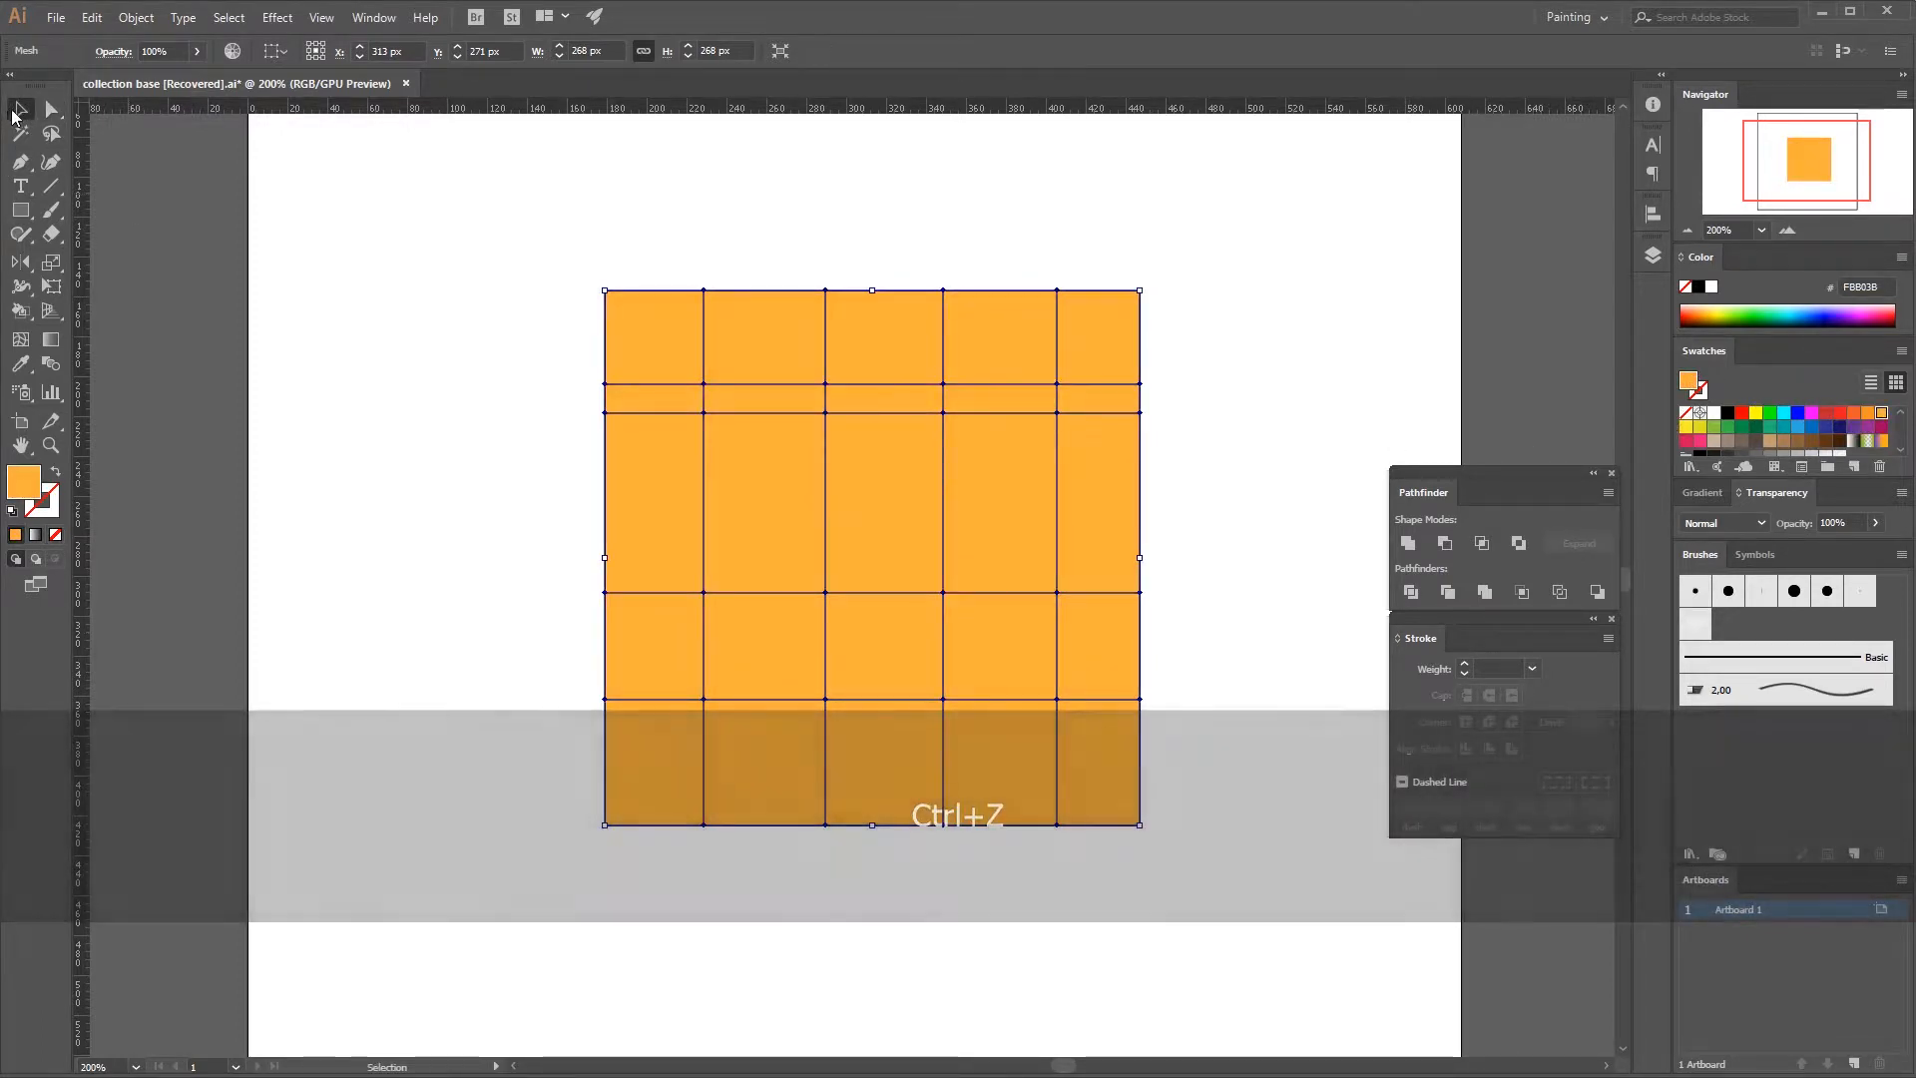
pyautogui.click(290, 285)
# Color the mesh's upper-left interior point orange-red F15A24 and the point where the rightmost and third horizontal lines cross green 8CC63F.
pyautogui.click(753, 556)
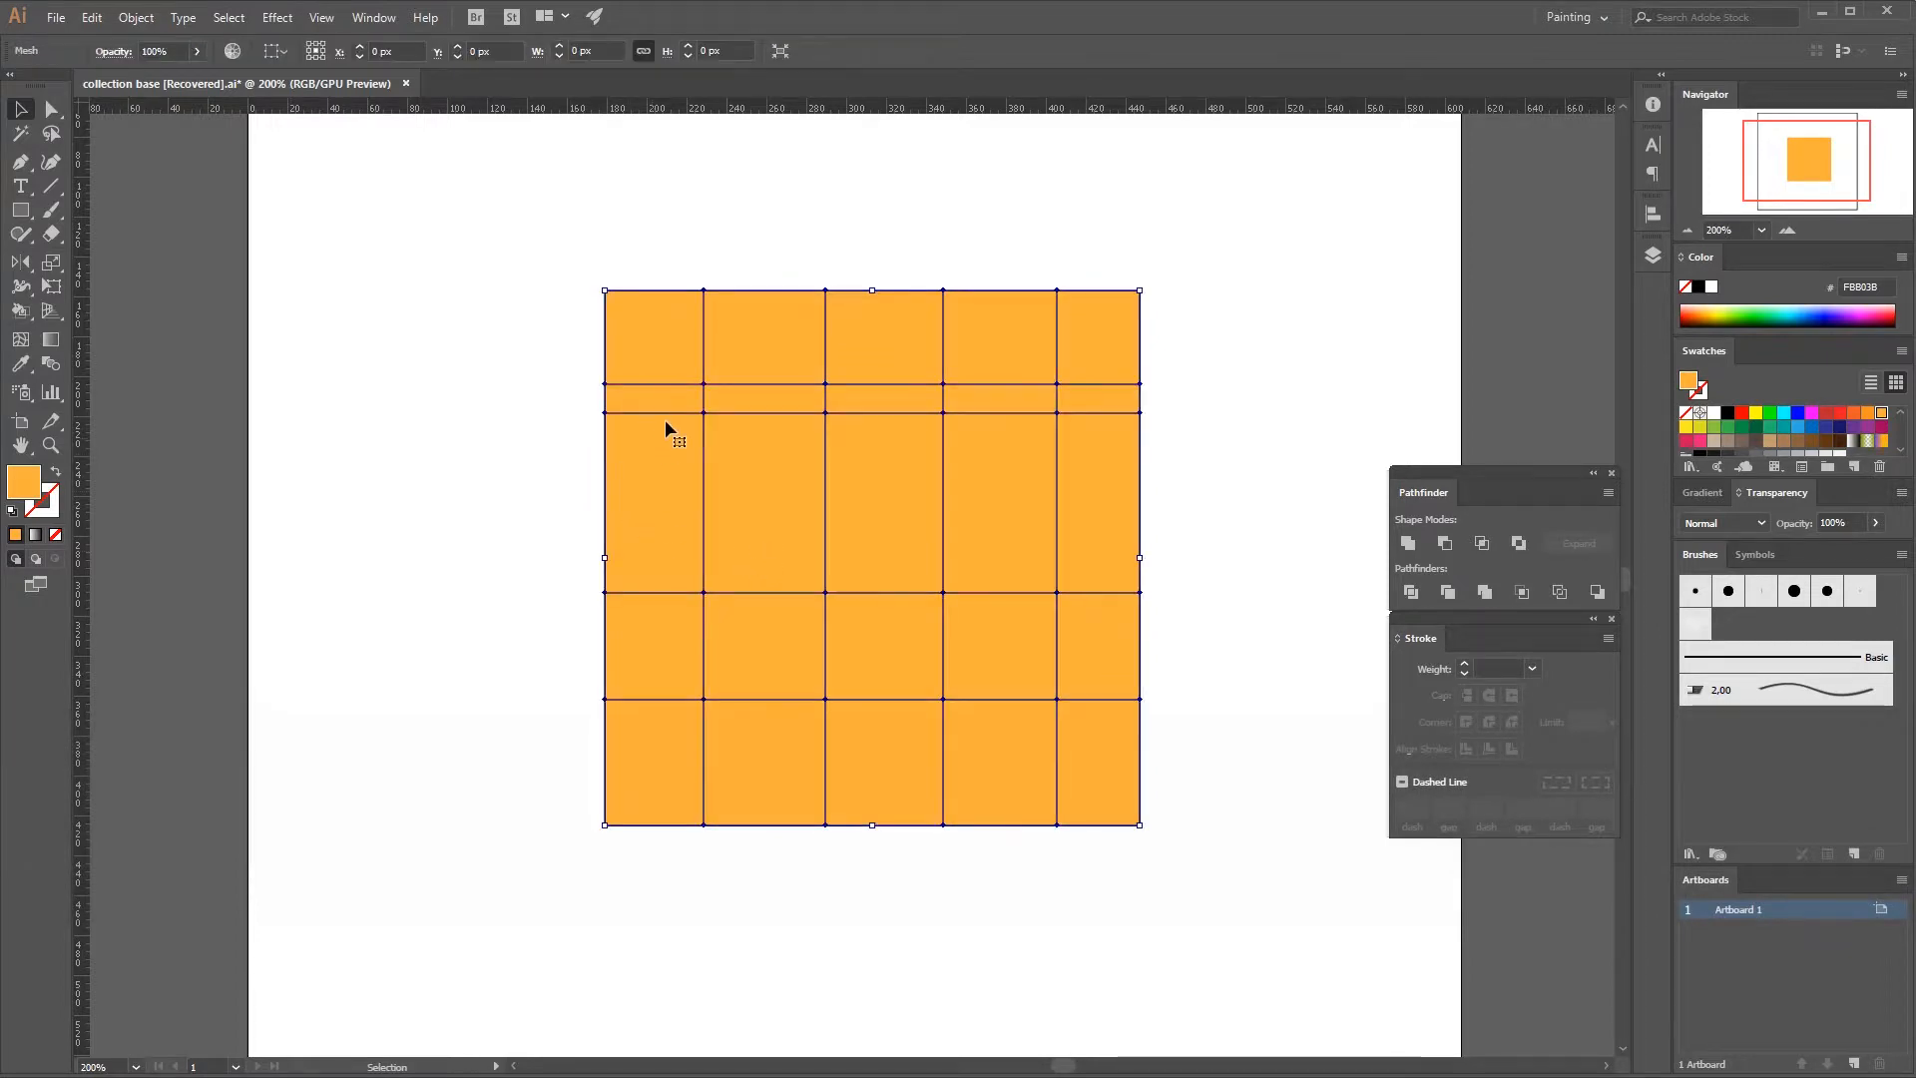
pyautogui.press('a')
pyautogui.click(704, 384)
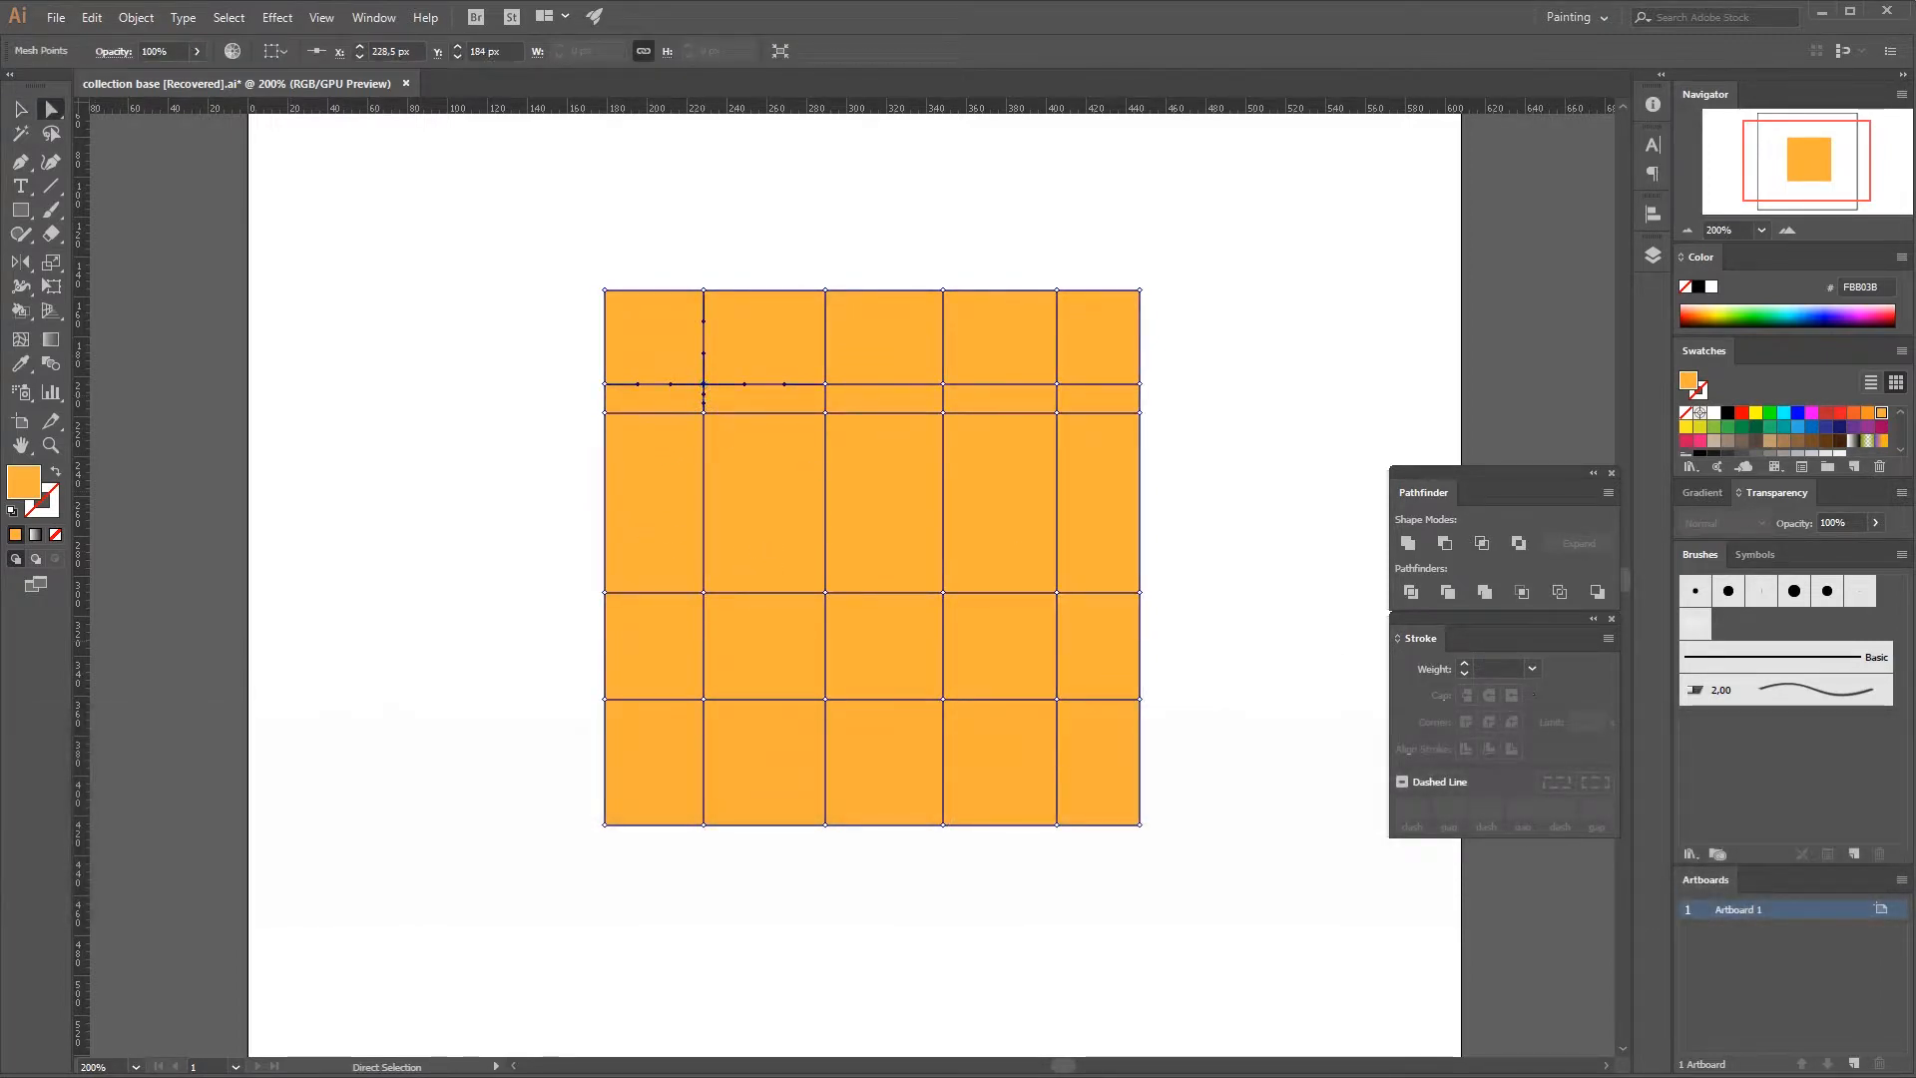
pyautogui.click(1854, 413)
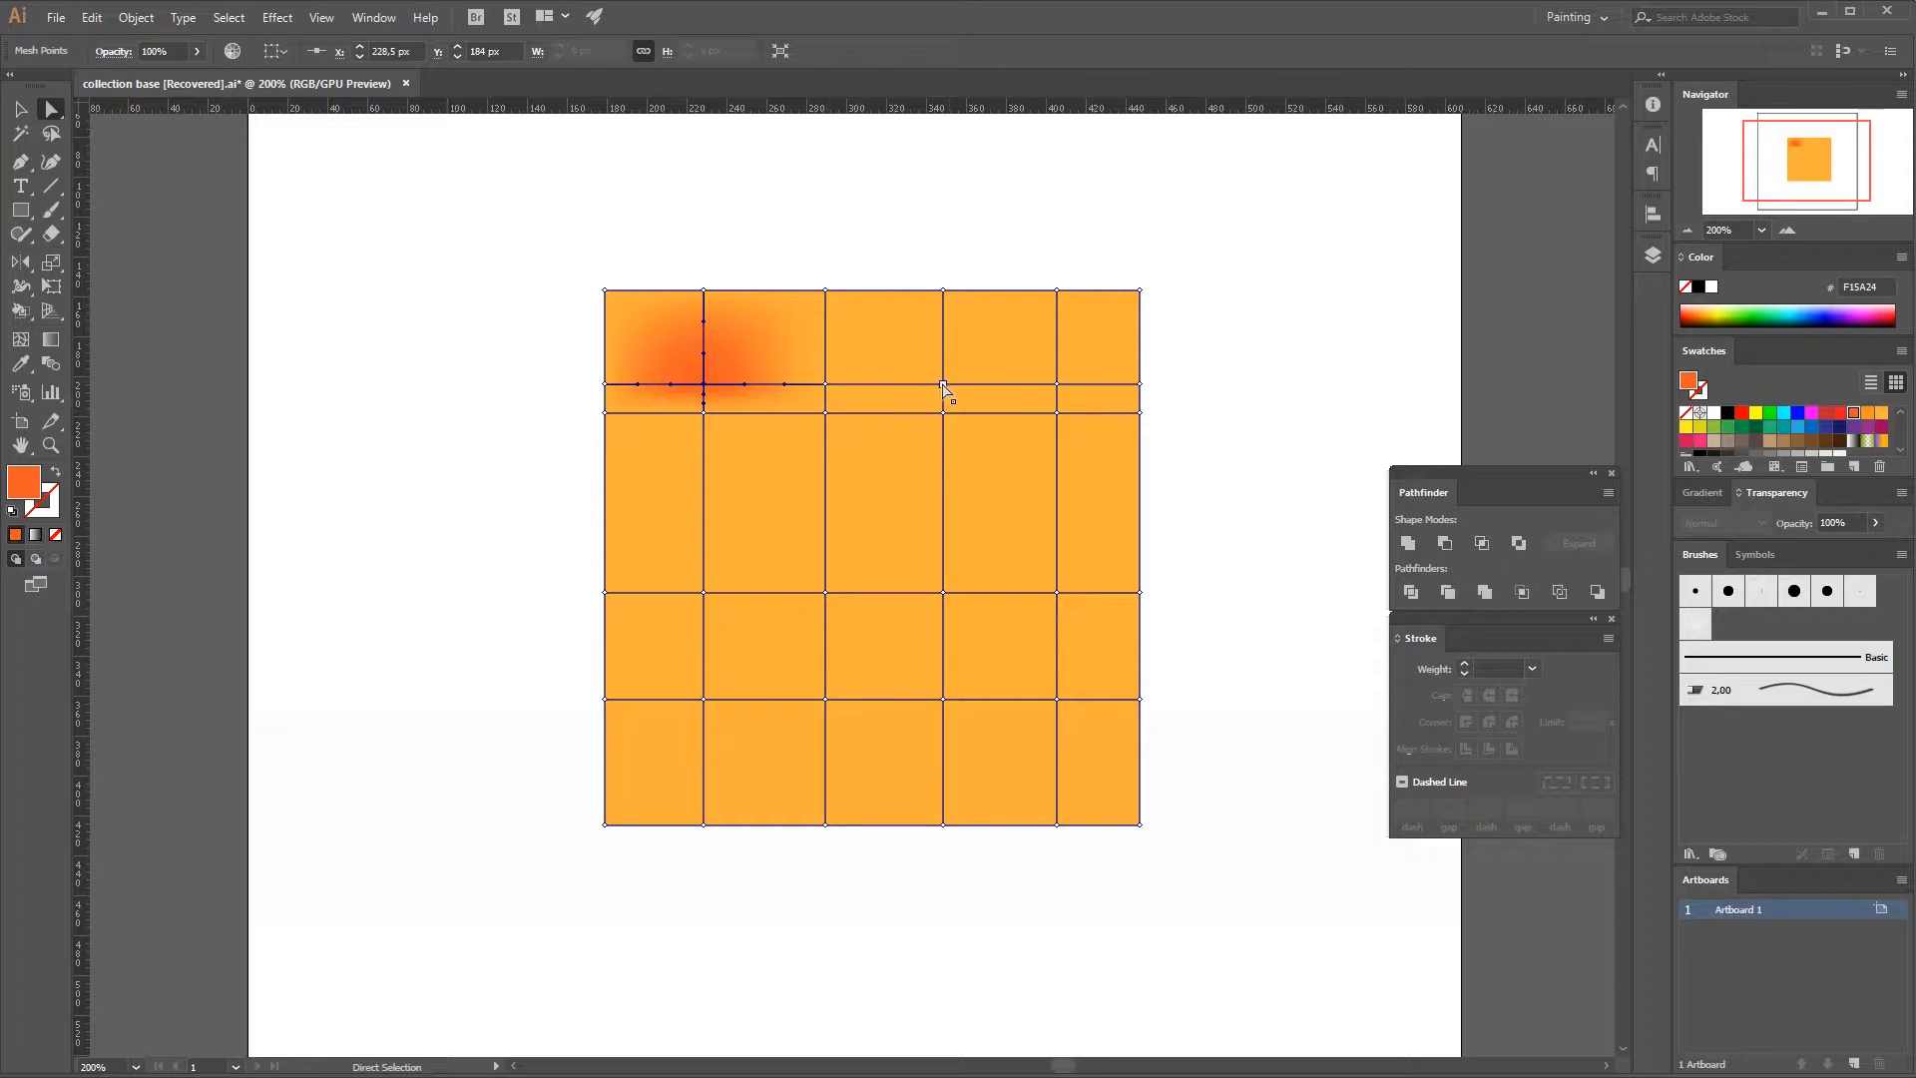
pyautogui.click(1057, 594)
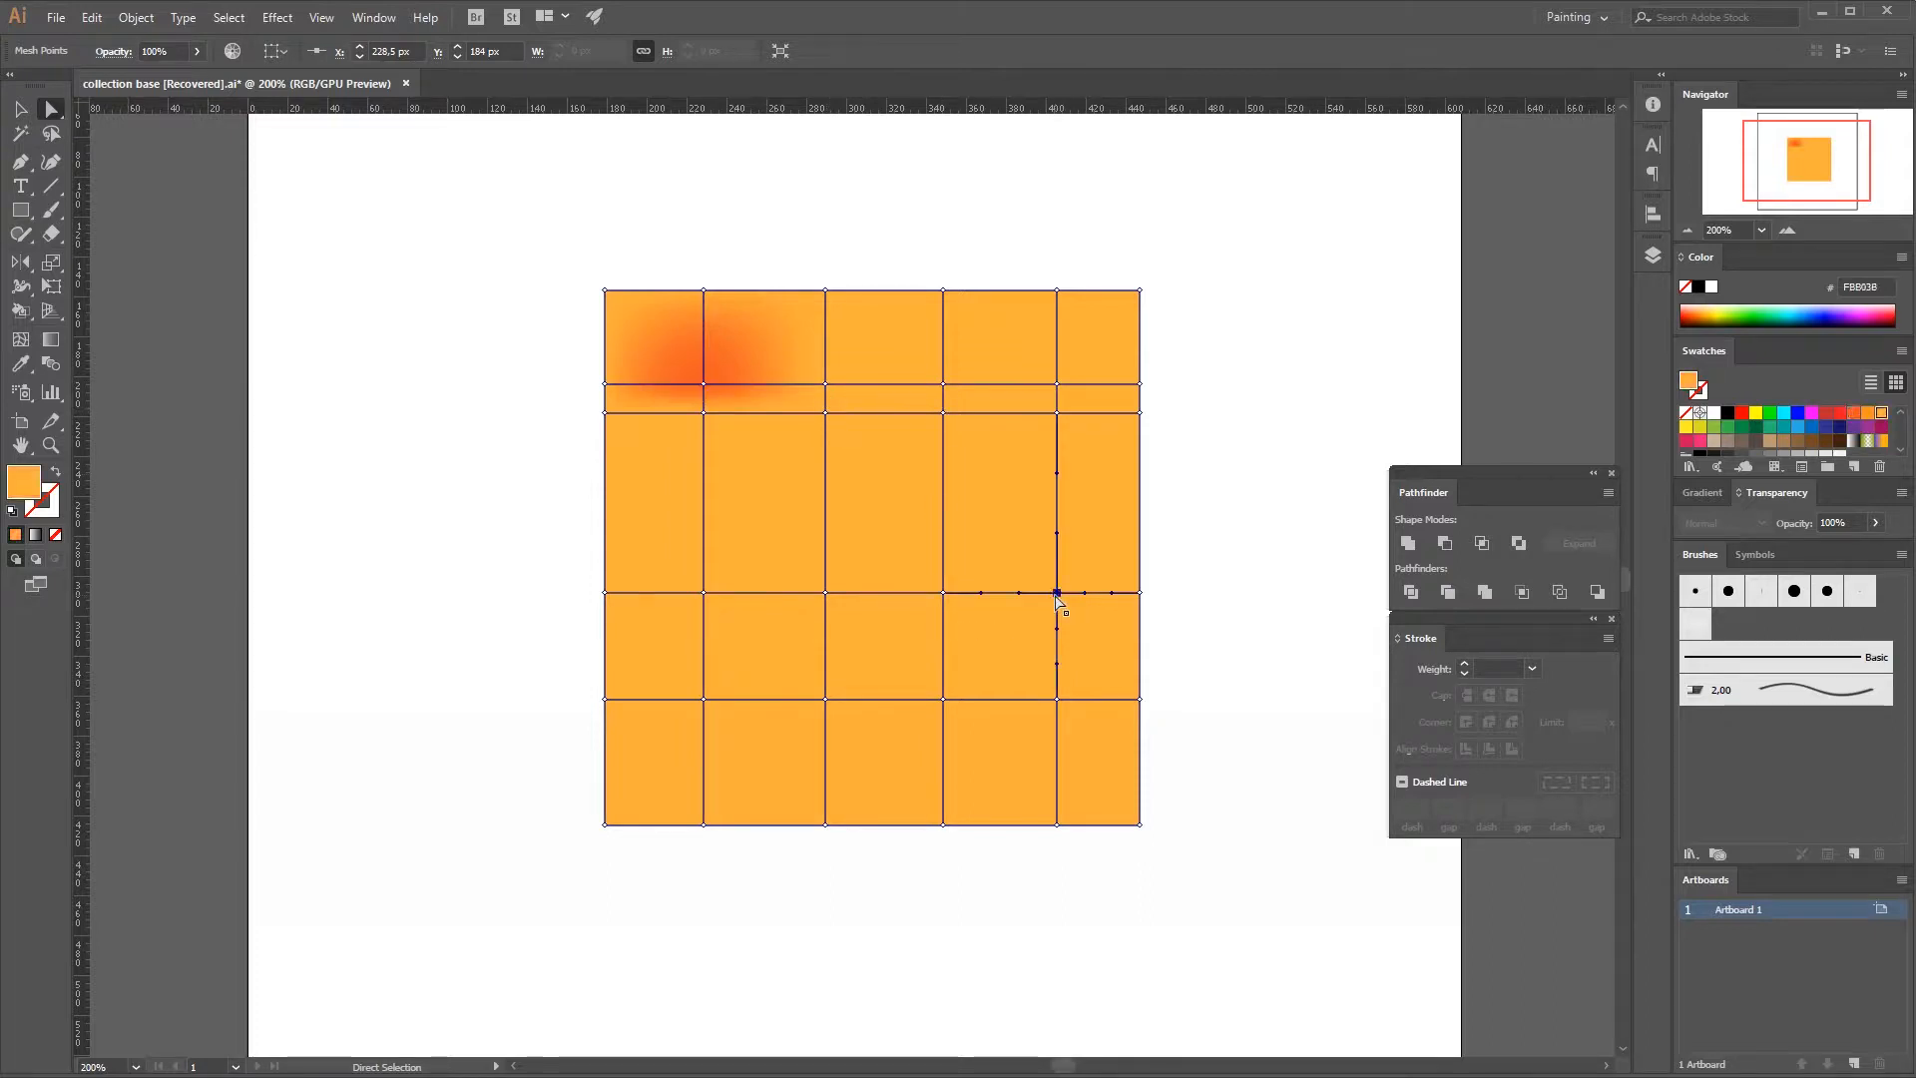
pyautogui.click(1713, 428)
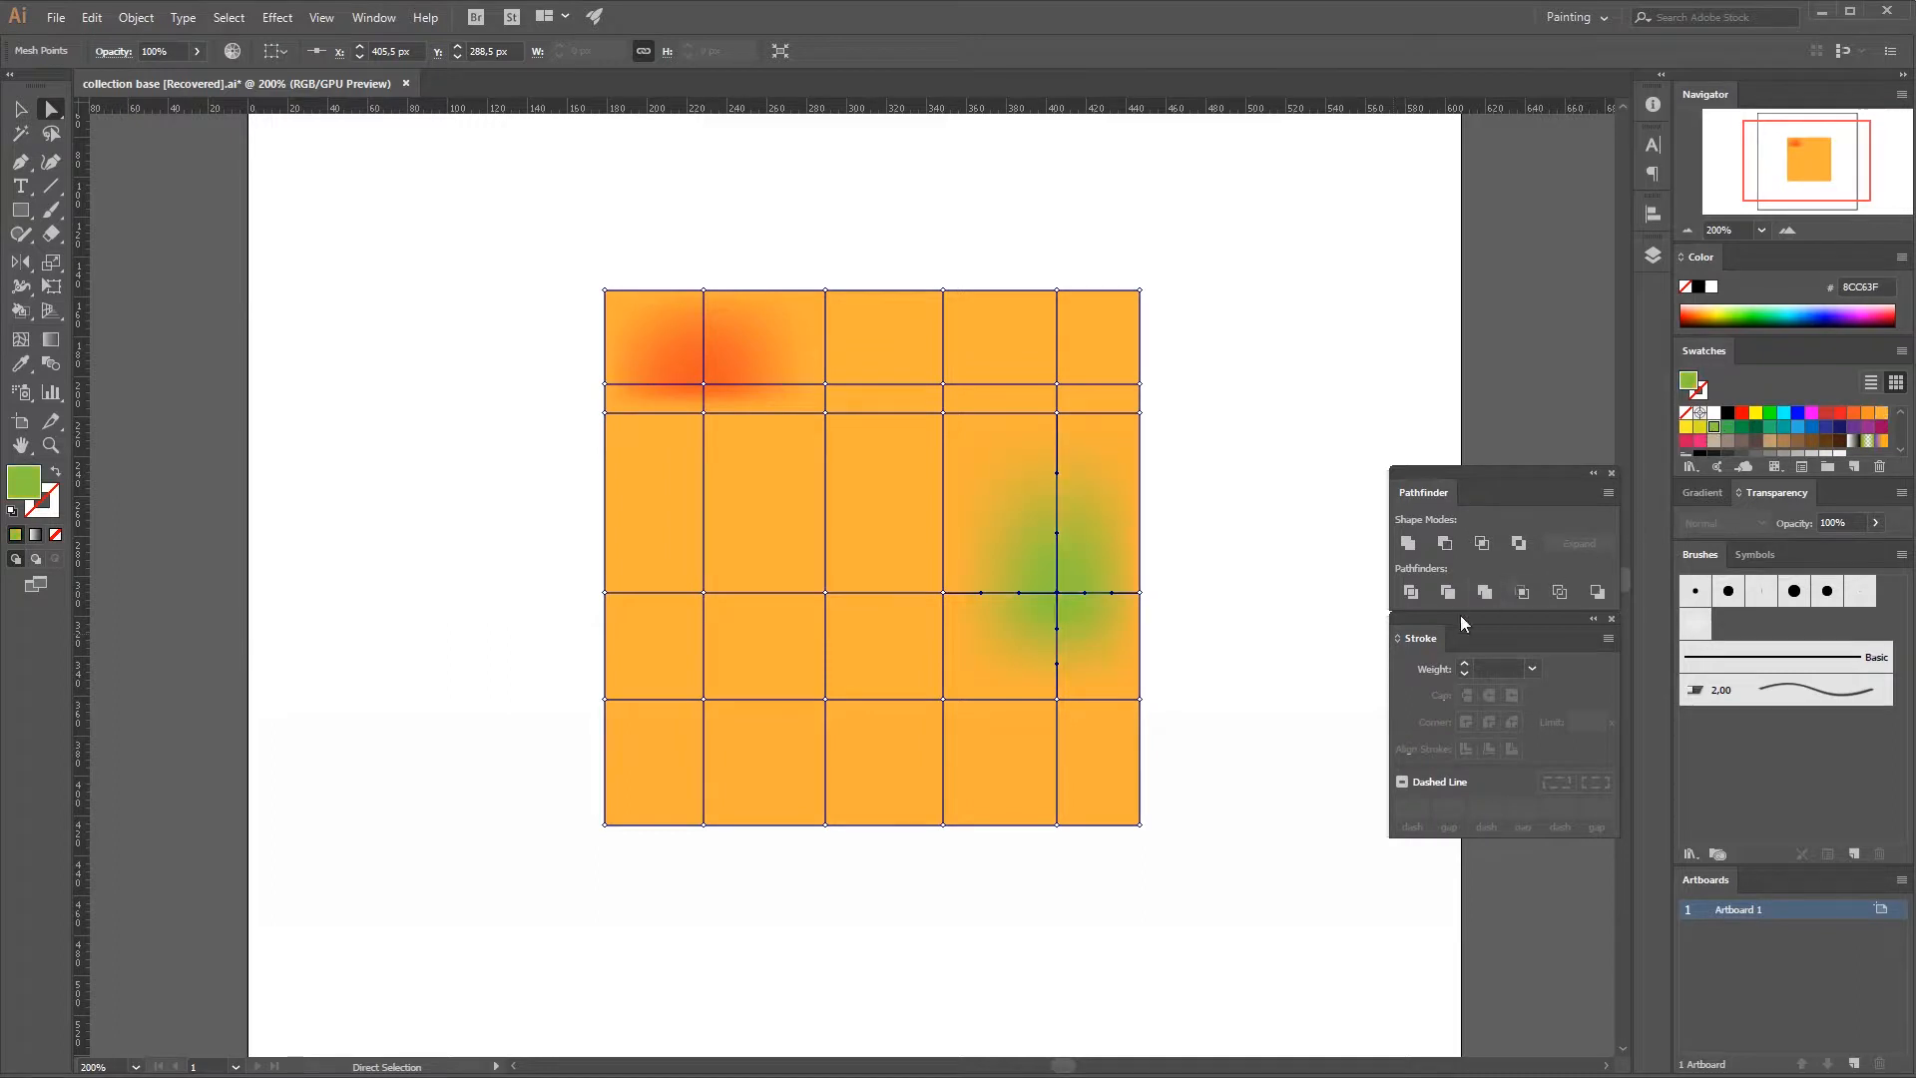
# Color the mesh's lower-left interior point blue 2E3192 and the point near the square's center pink ED1E79.
pyautogui.click(704, 700)
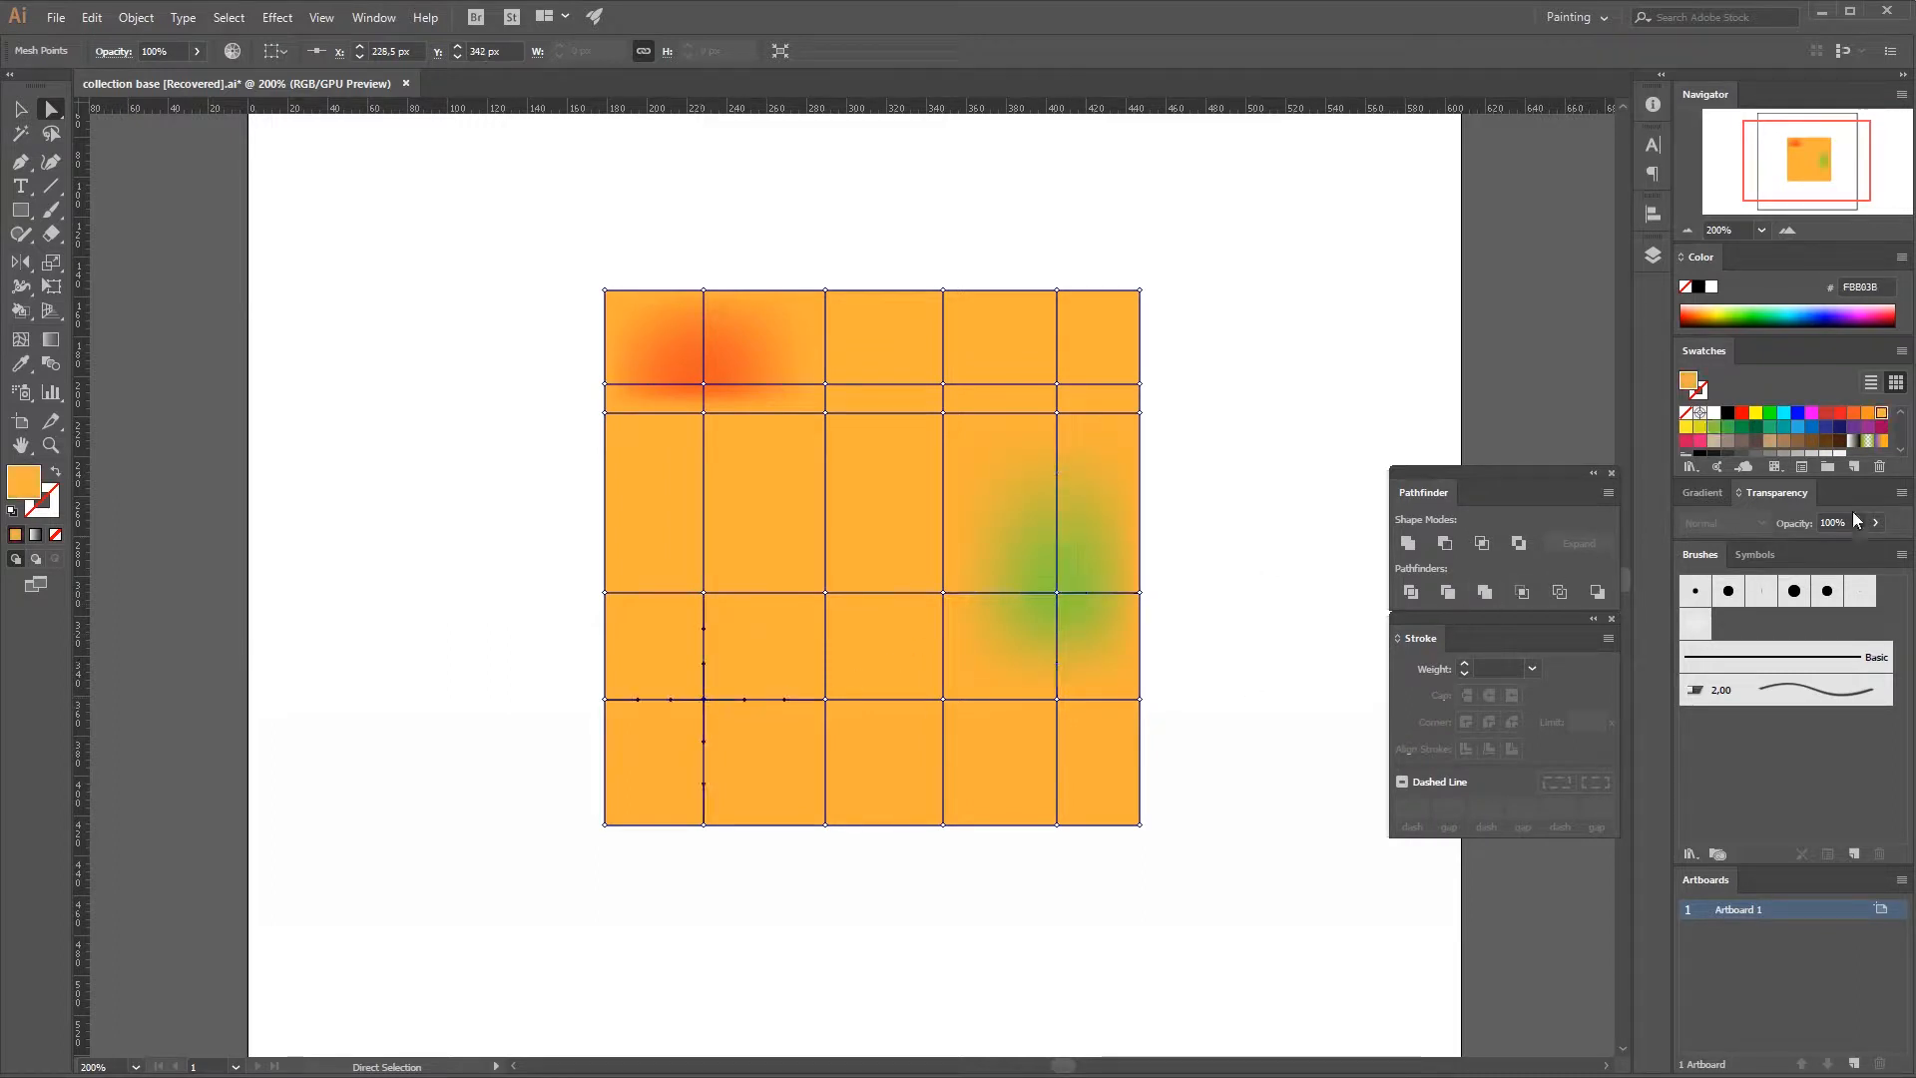
pyautogui.click(1825, 426)
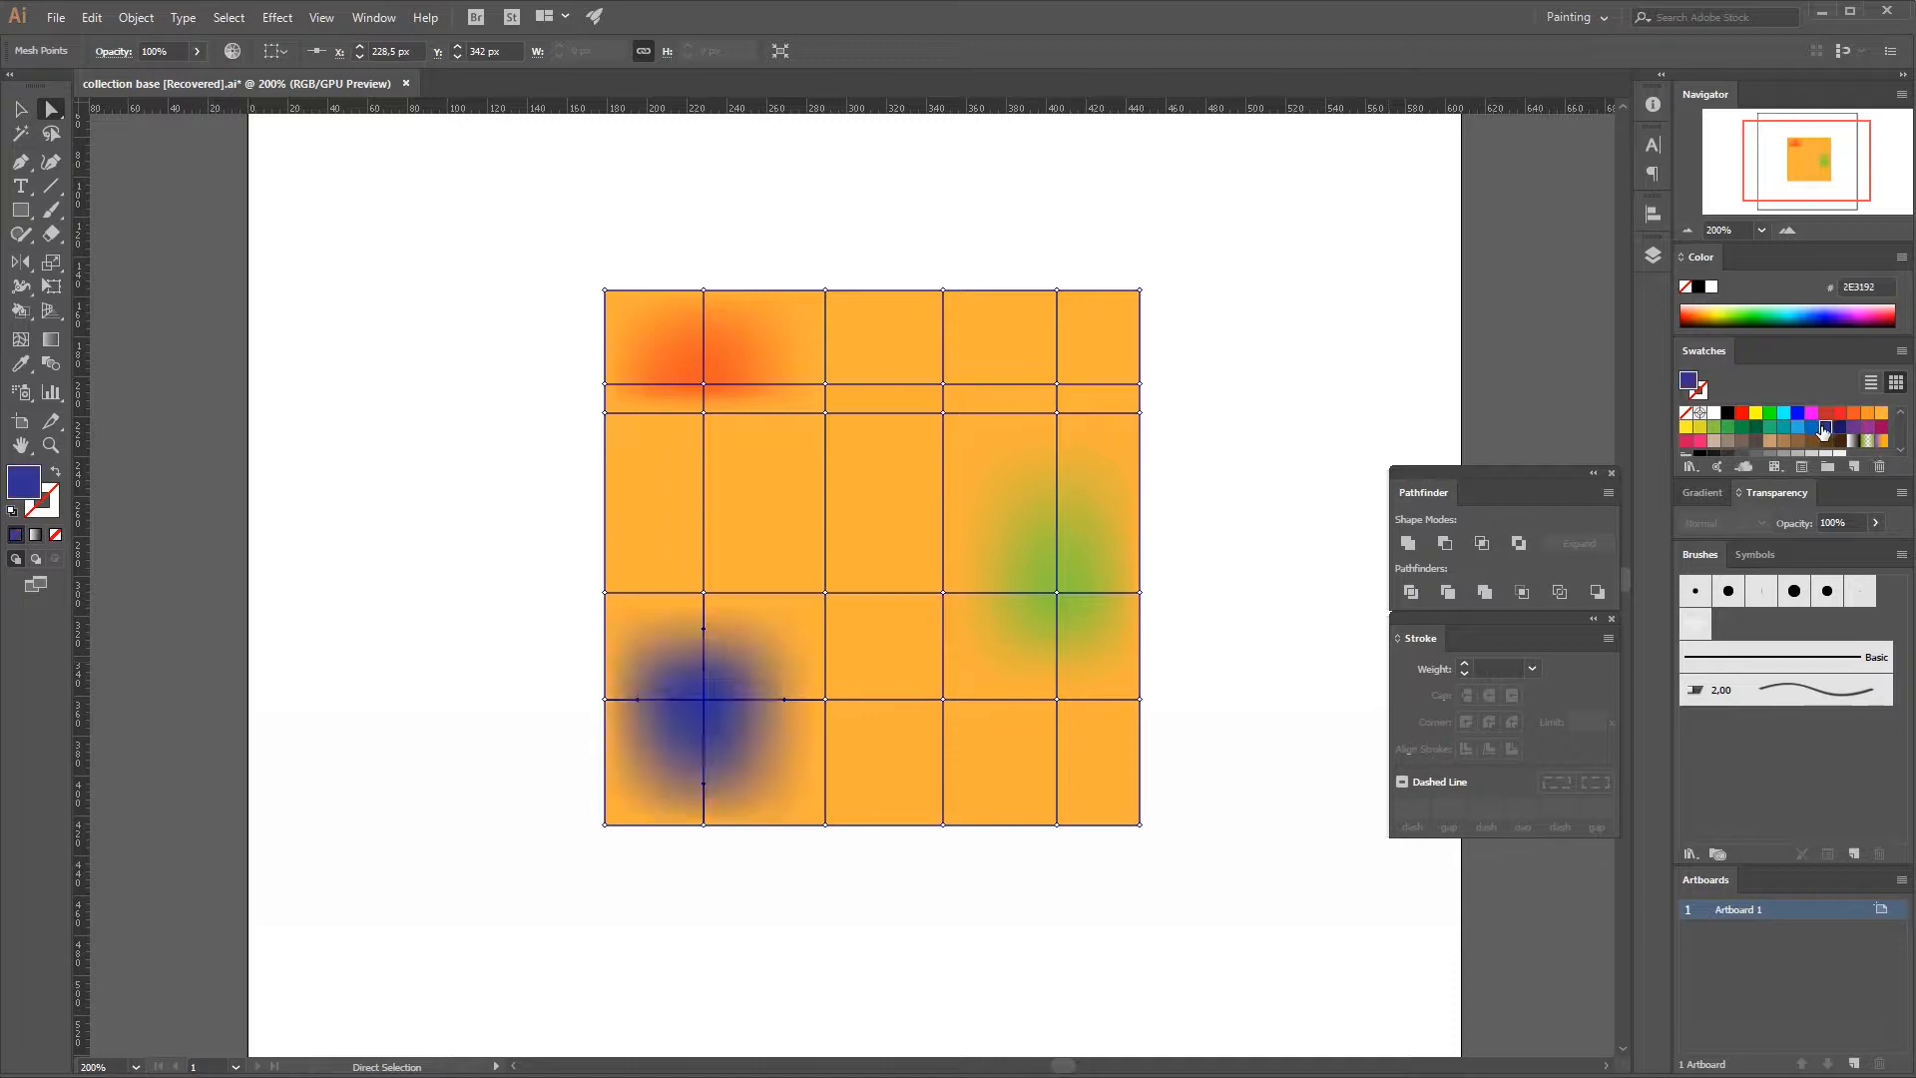
pyautogui.click(825, 592)
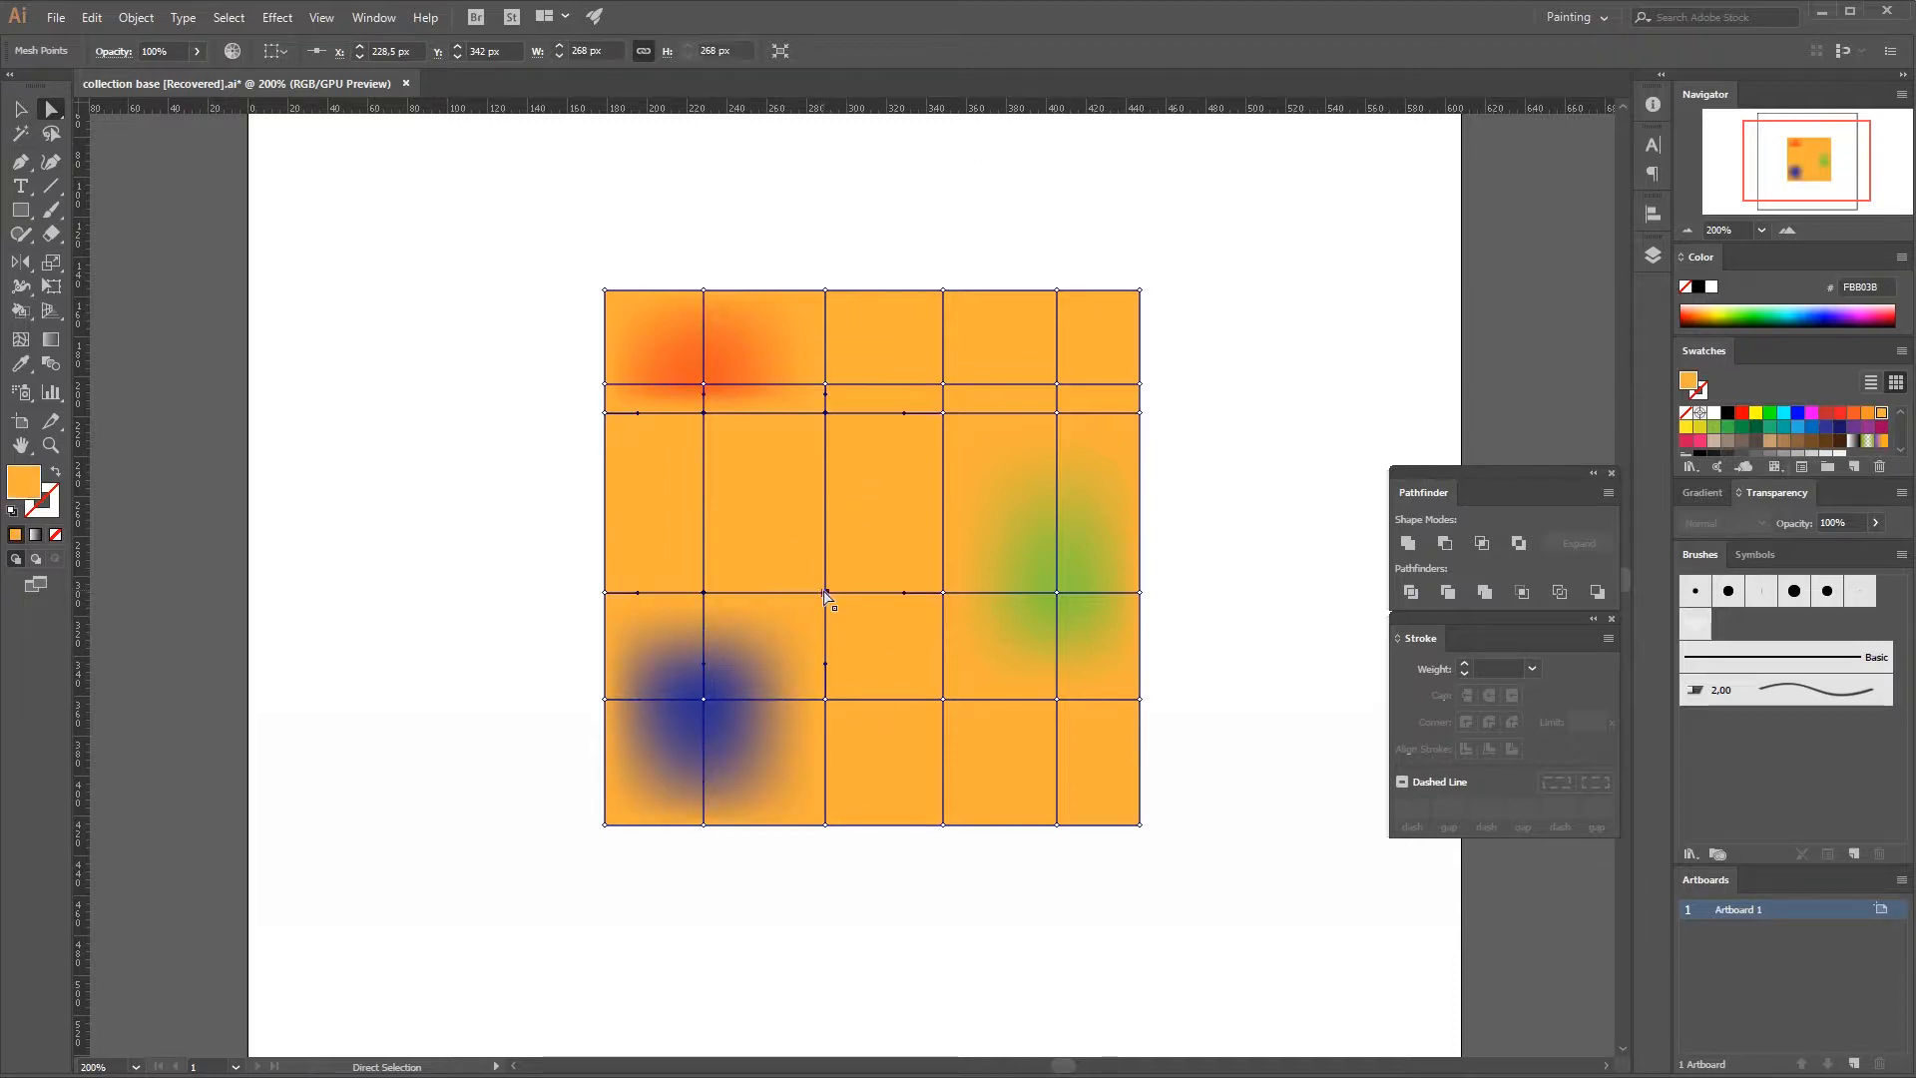
pyautogui.click(1703, 441)
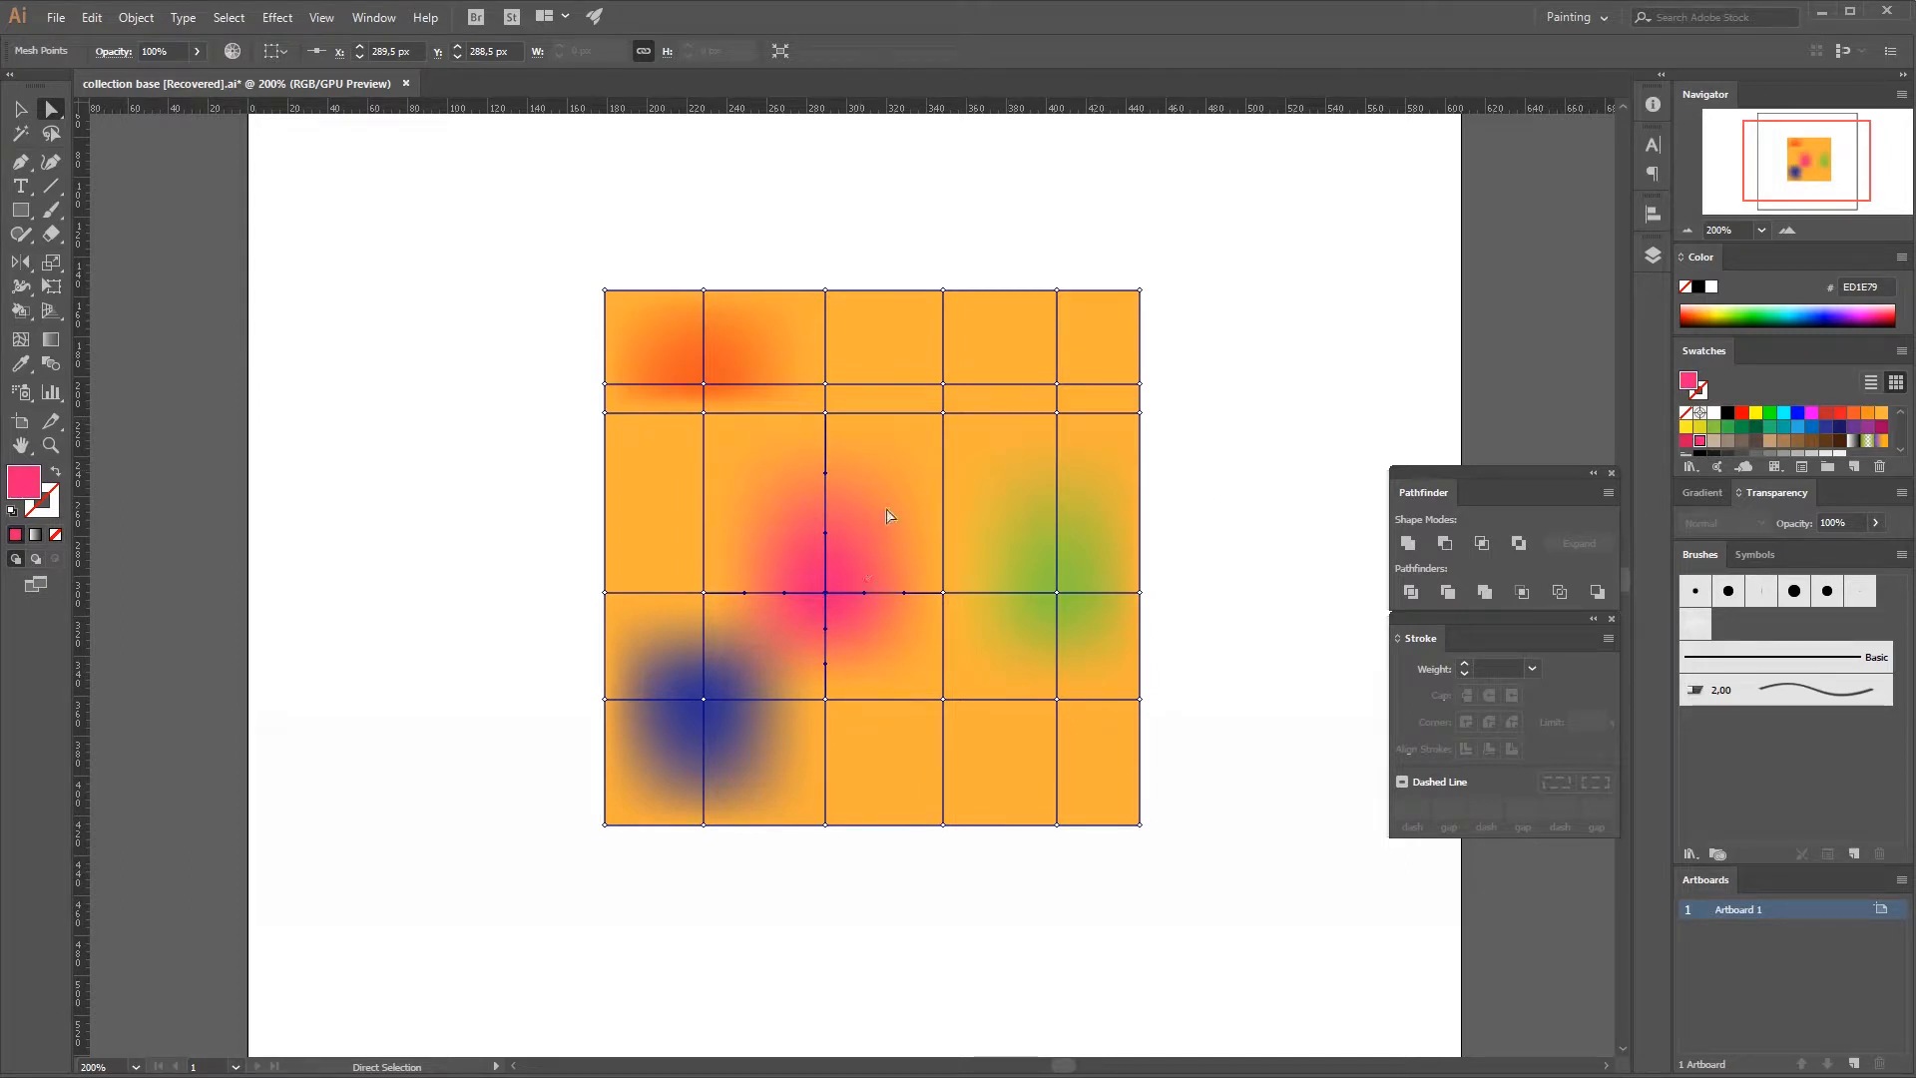
# Delete the pink mesh point near the center, and delete the whole mesh square from the artboard.
pyautogui.press('Delete')
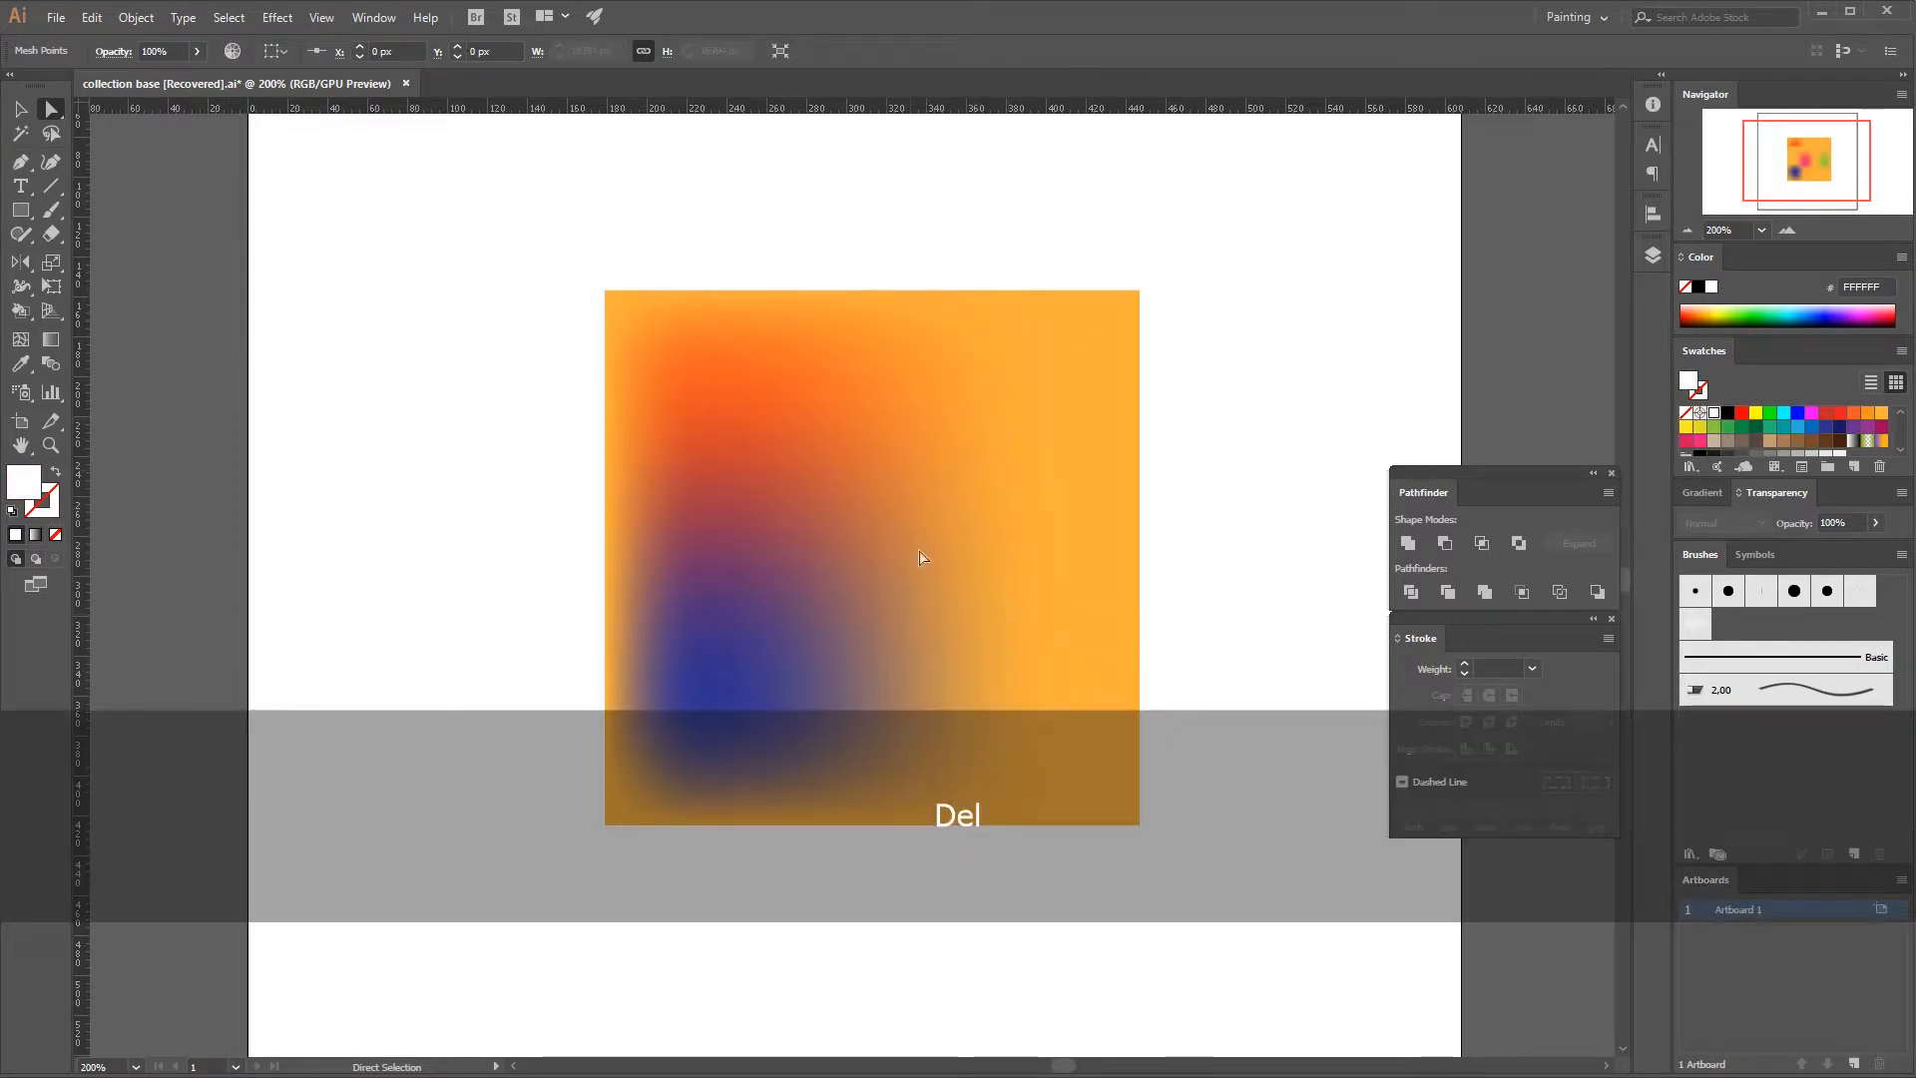
pyautogui.press('v')
pyautogui.click(864, 577)
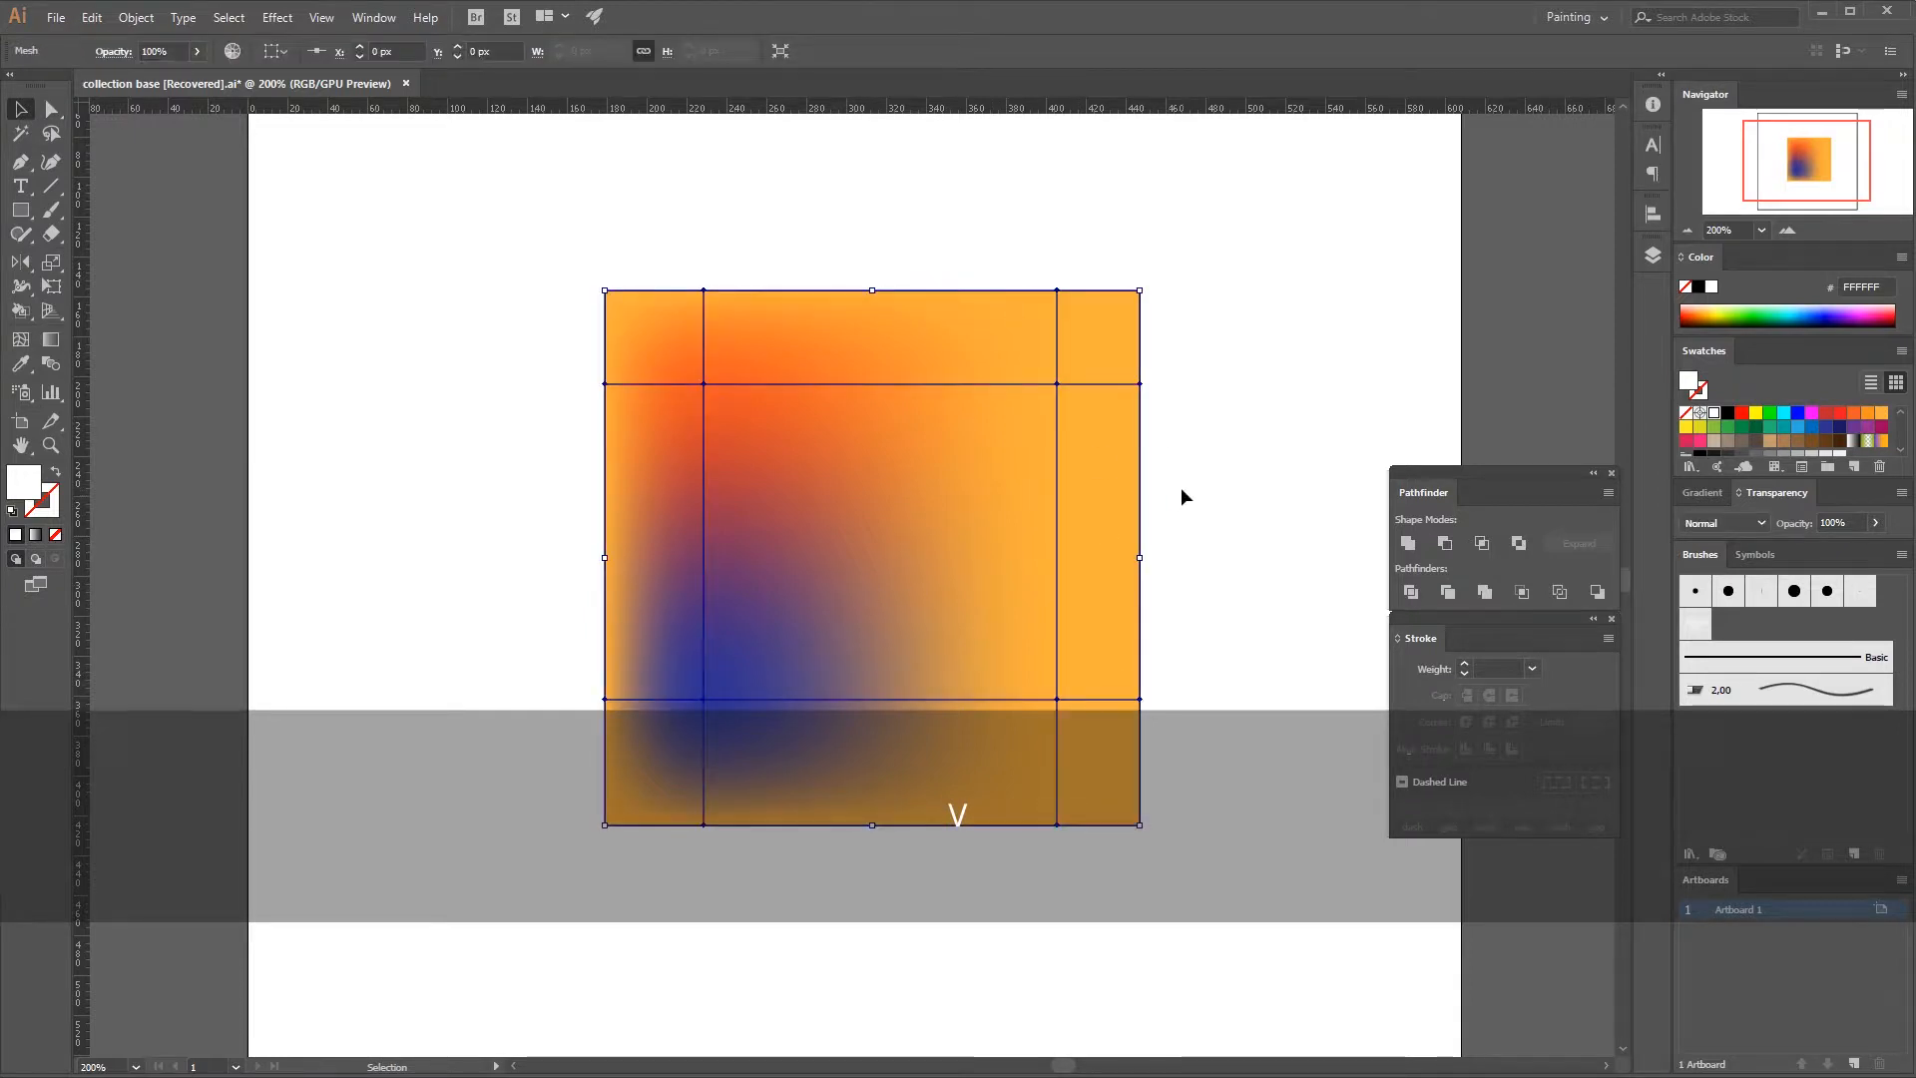
pyautogui.press('Delete')
# Draw a square about 244 px wide around the middle of the artboard and fill it with orange FBB03B.
pyautogui.press('m')
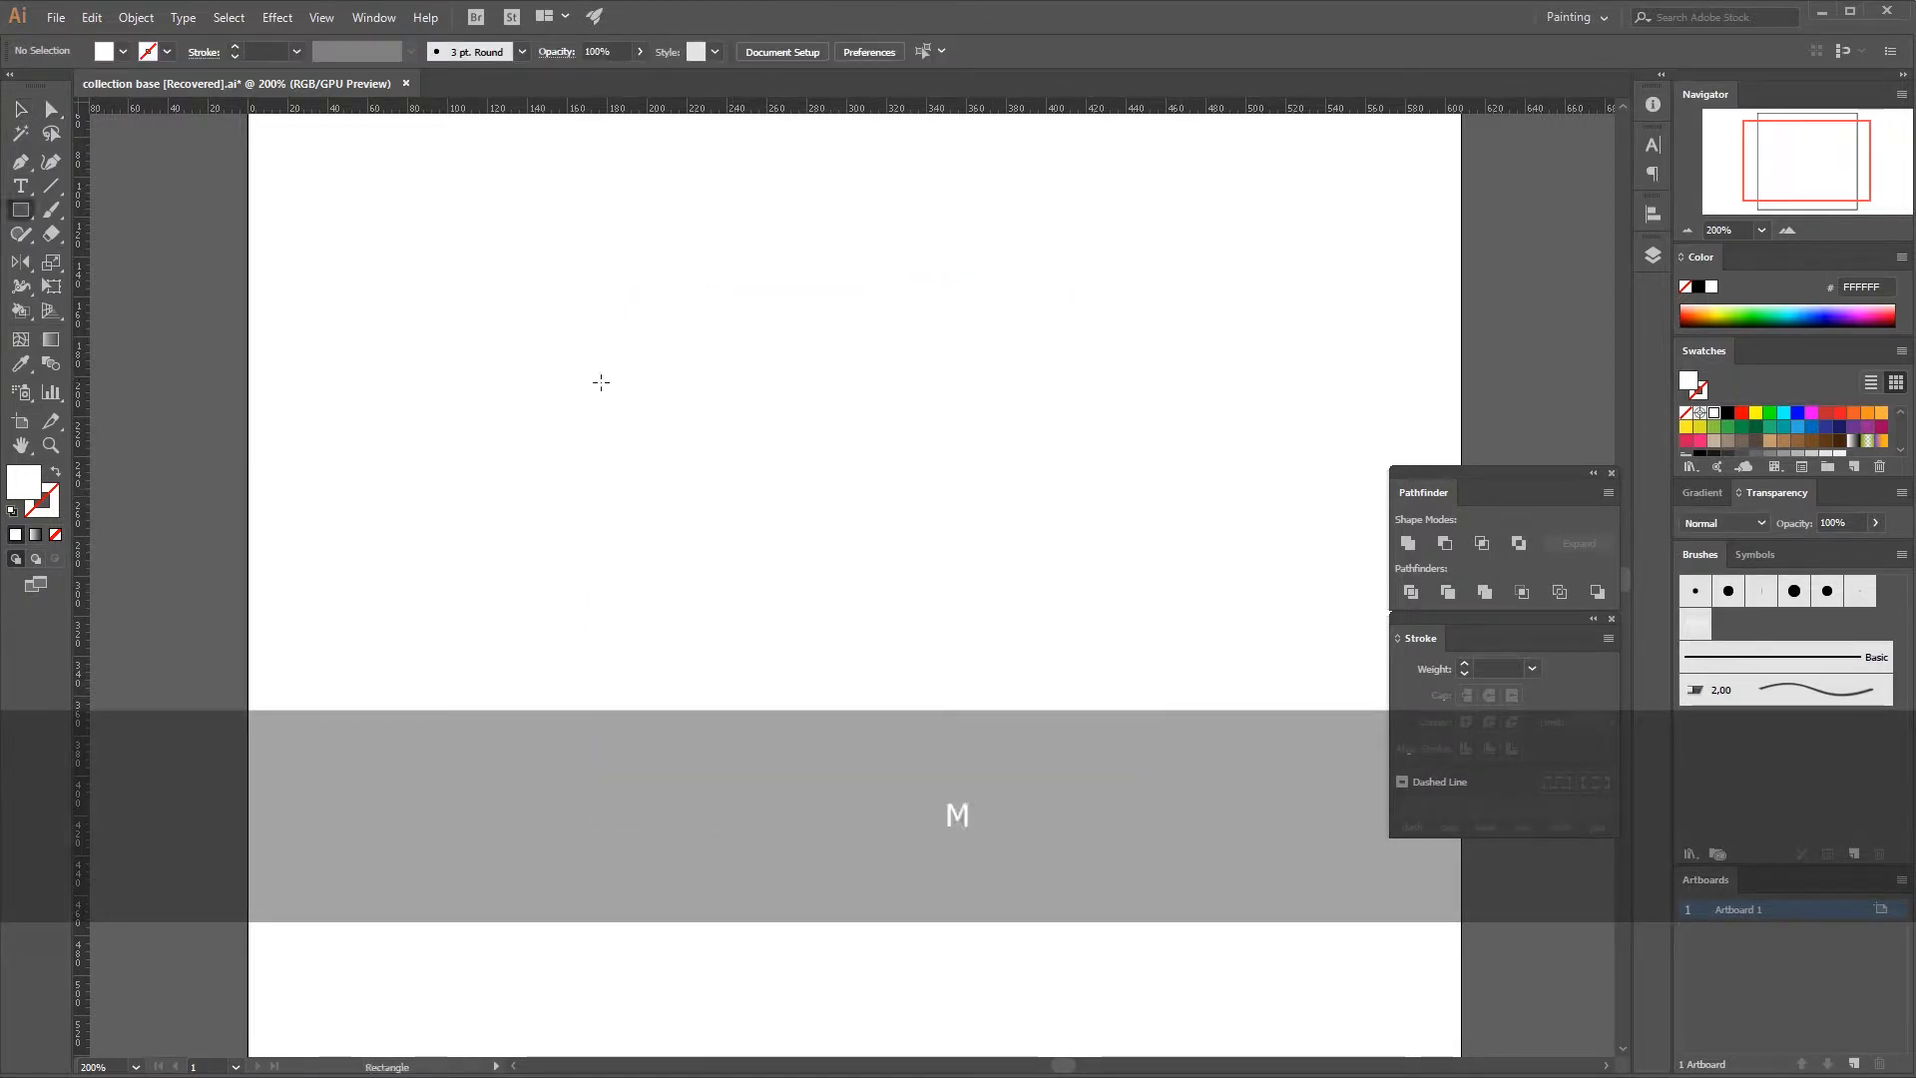
pyautogui.moveTo(552, 287); pyautogui.dragTo(1039, 779)
pyautogui.press('v')
pyautogui.moveTo(886, 605)
pyautogui.mouseDown()
pyautogui.moveTo(944, 599)
pyautogui.moveTo(906, 584)
pyautogui.mouseUp()
pyautogui.click(1881, 413)
pyautogui.press('v')
# Add a mesh point at the square's center and try D9E021 and red FF0000 on it before coloring it green 22B573.
pyautogui.click(20, 340)
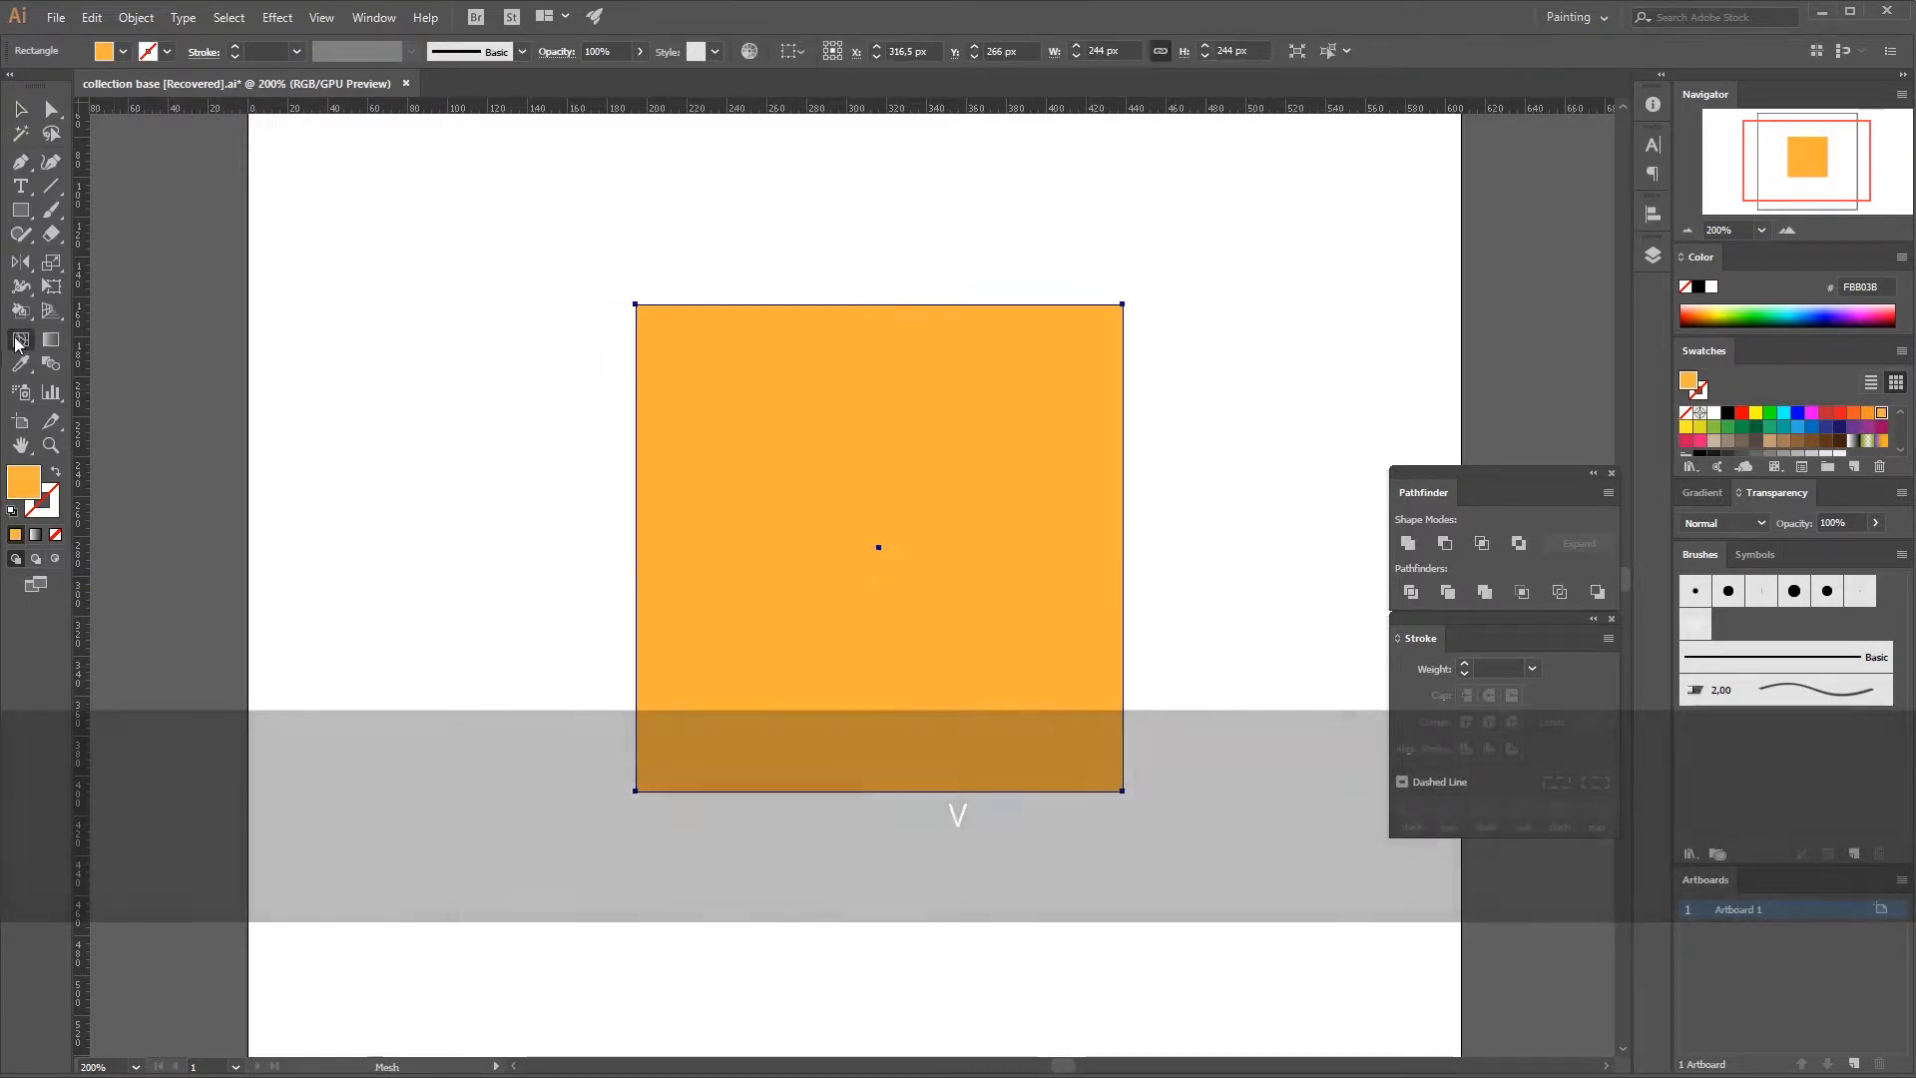
pyautogui.click(878, 547)
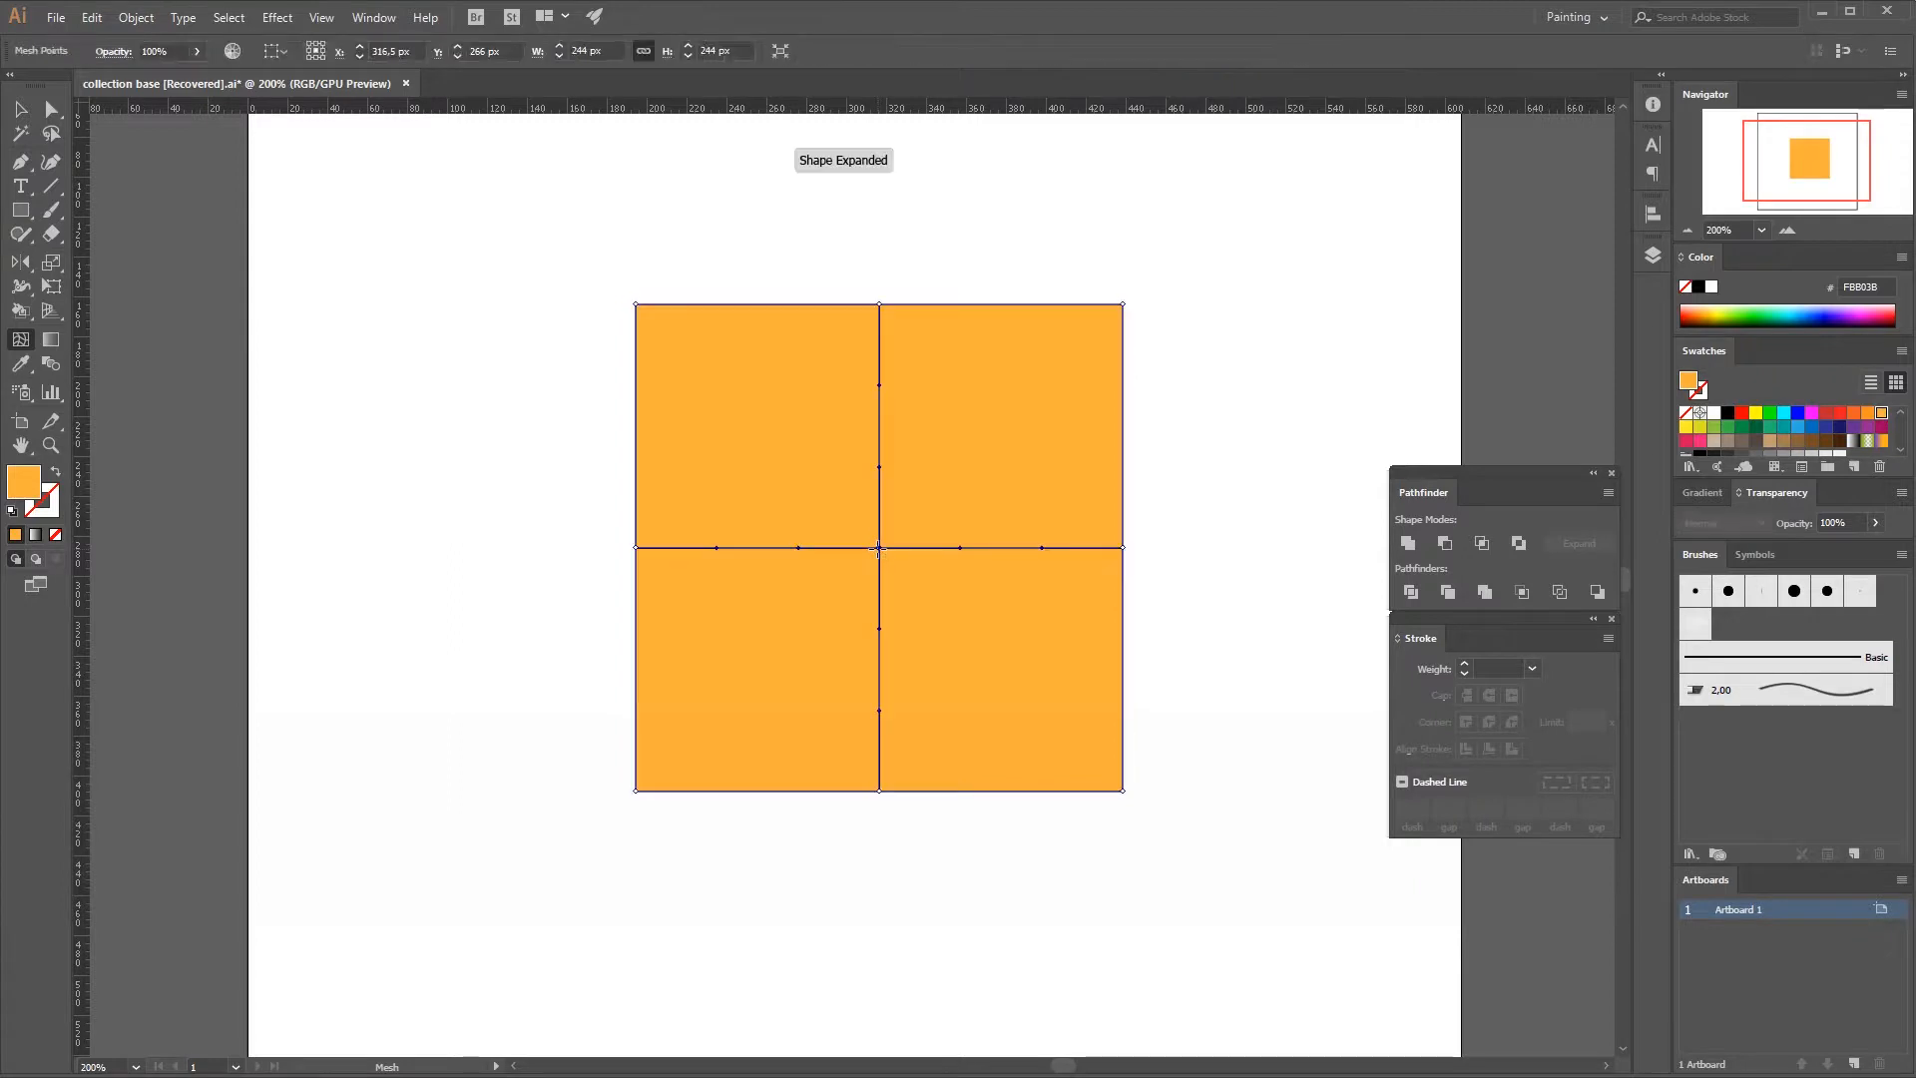
pyautogui.press('a')
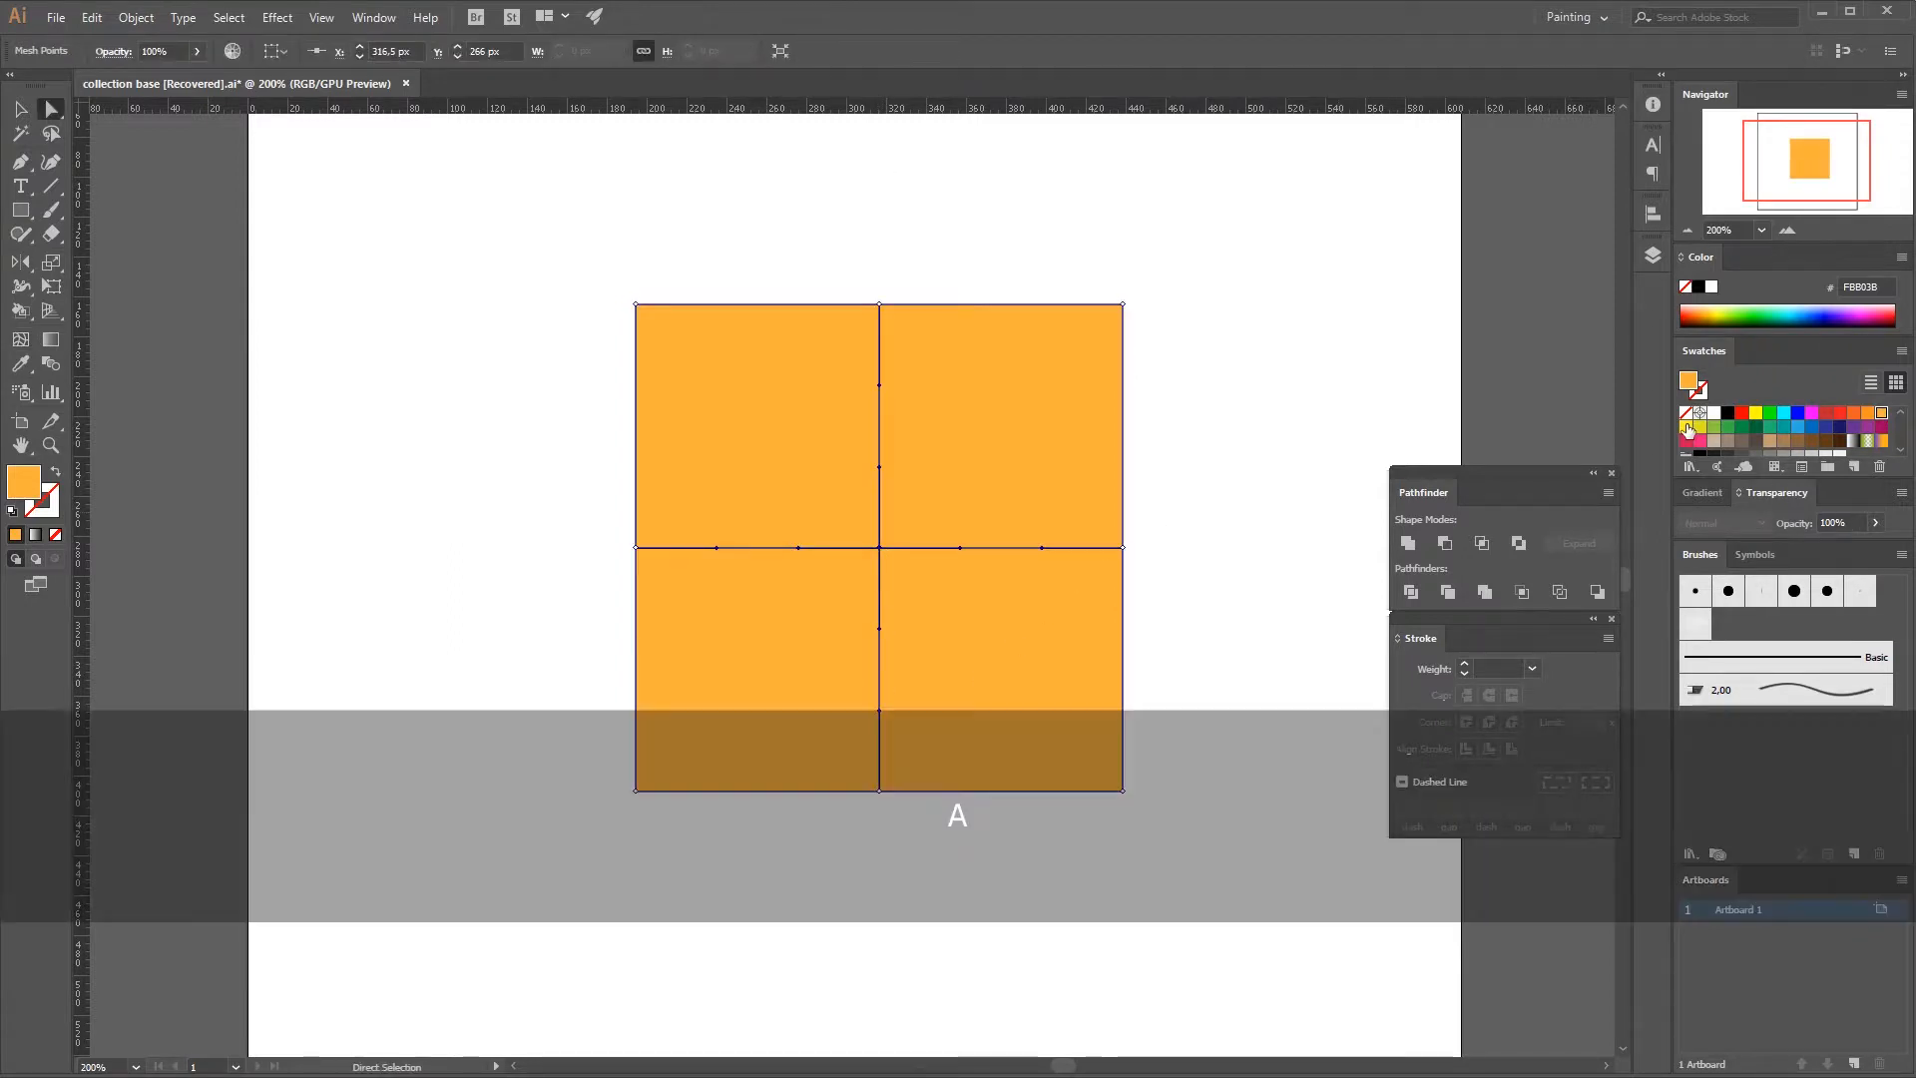
pyautogui.click(1699, 426)
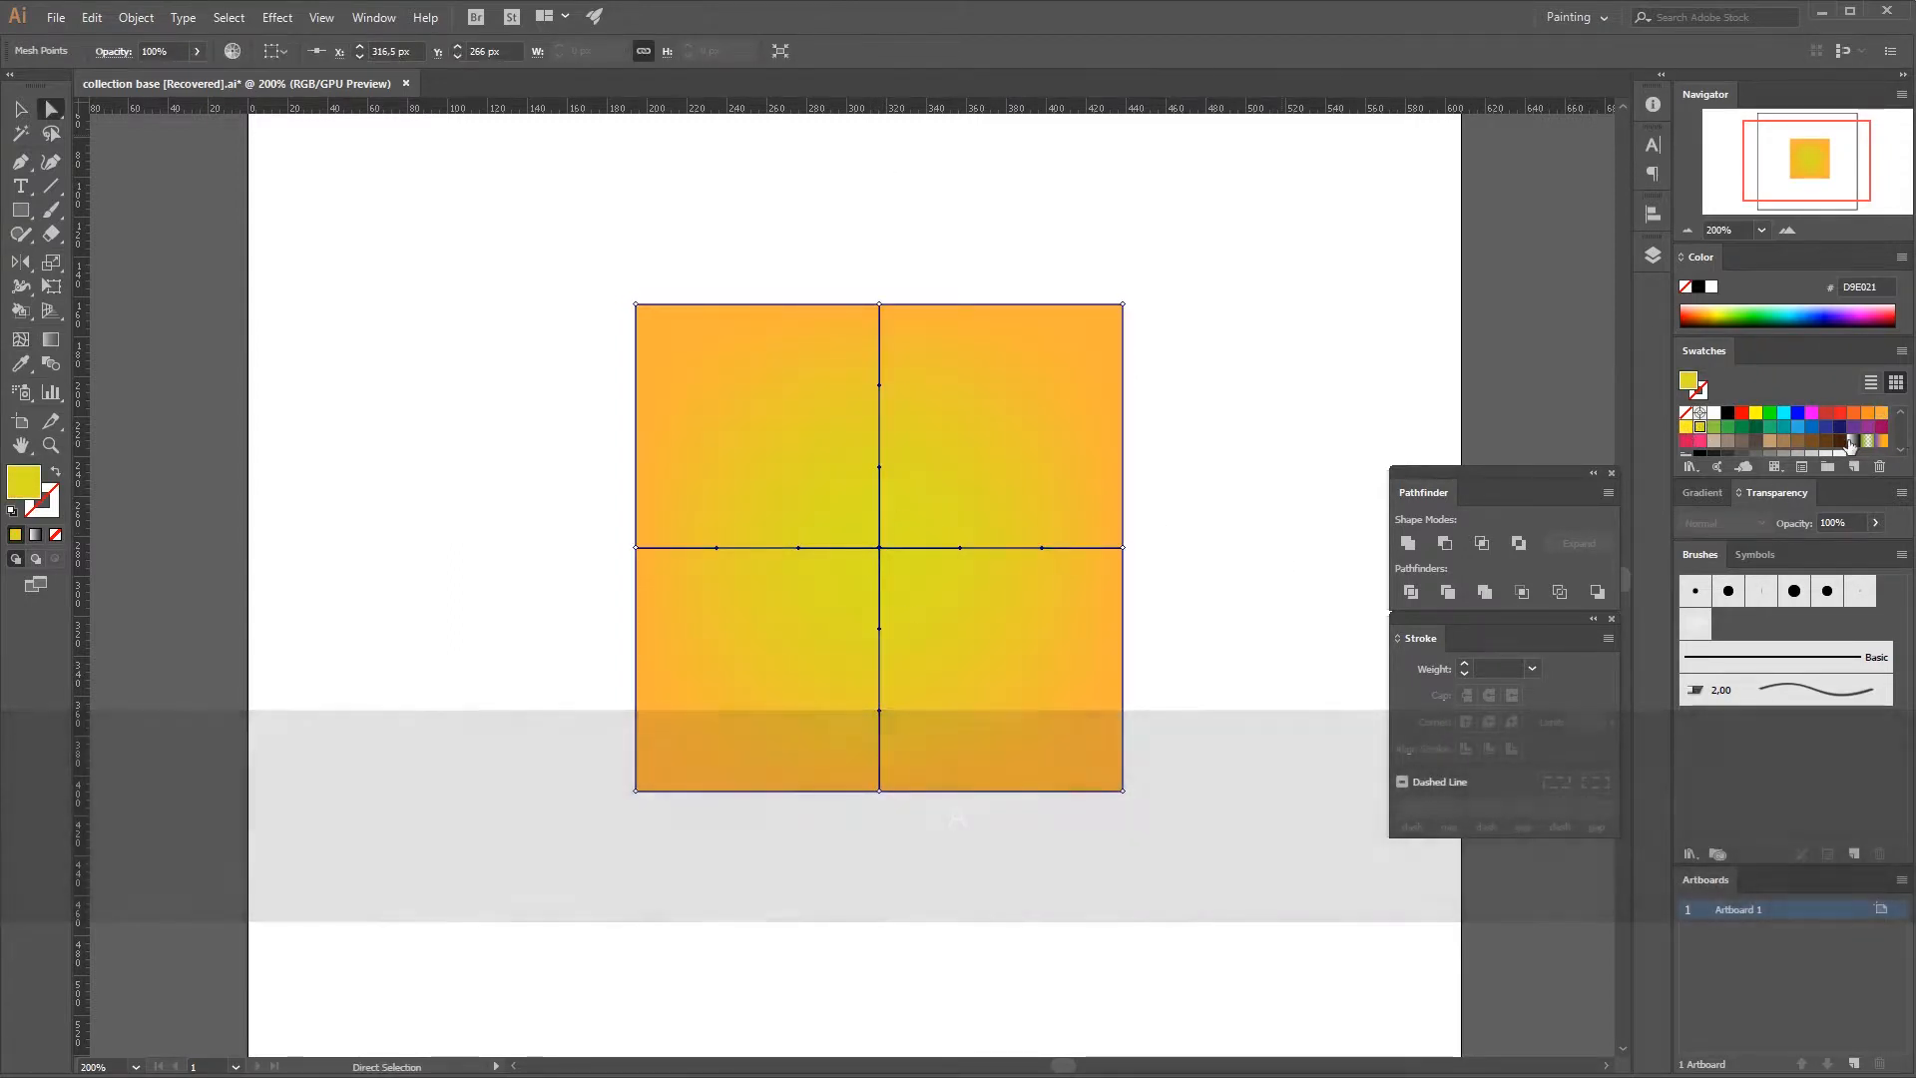
pyautogui.click(1743, 413)
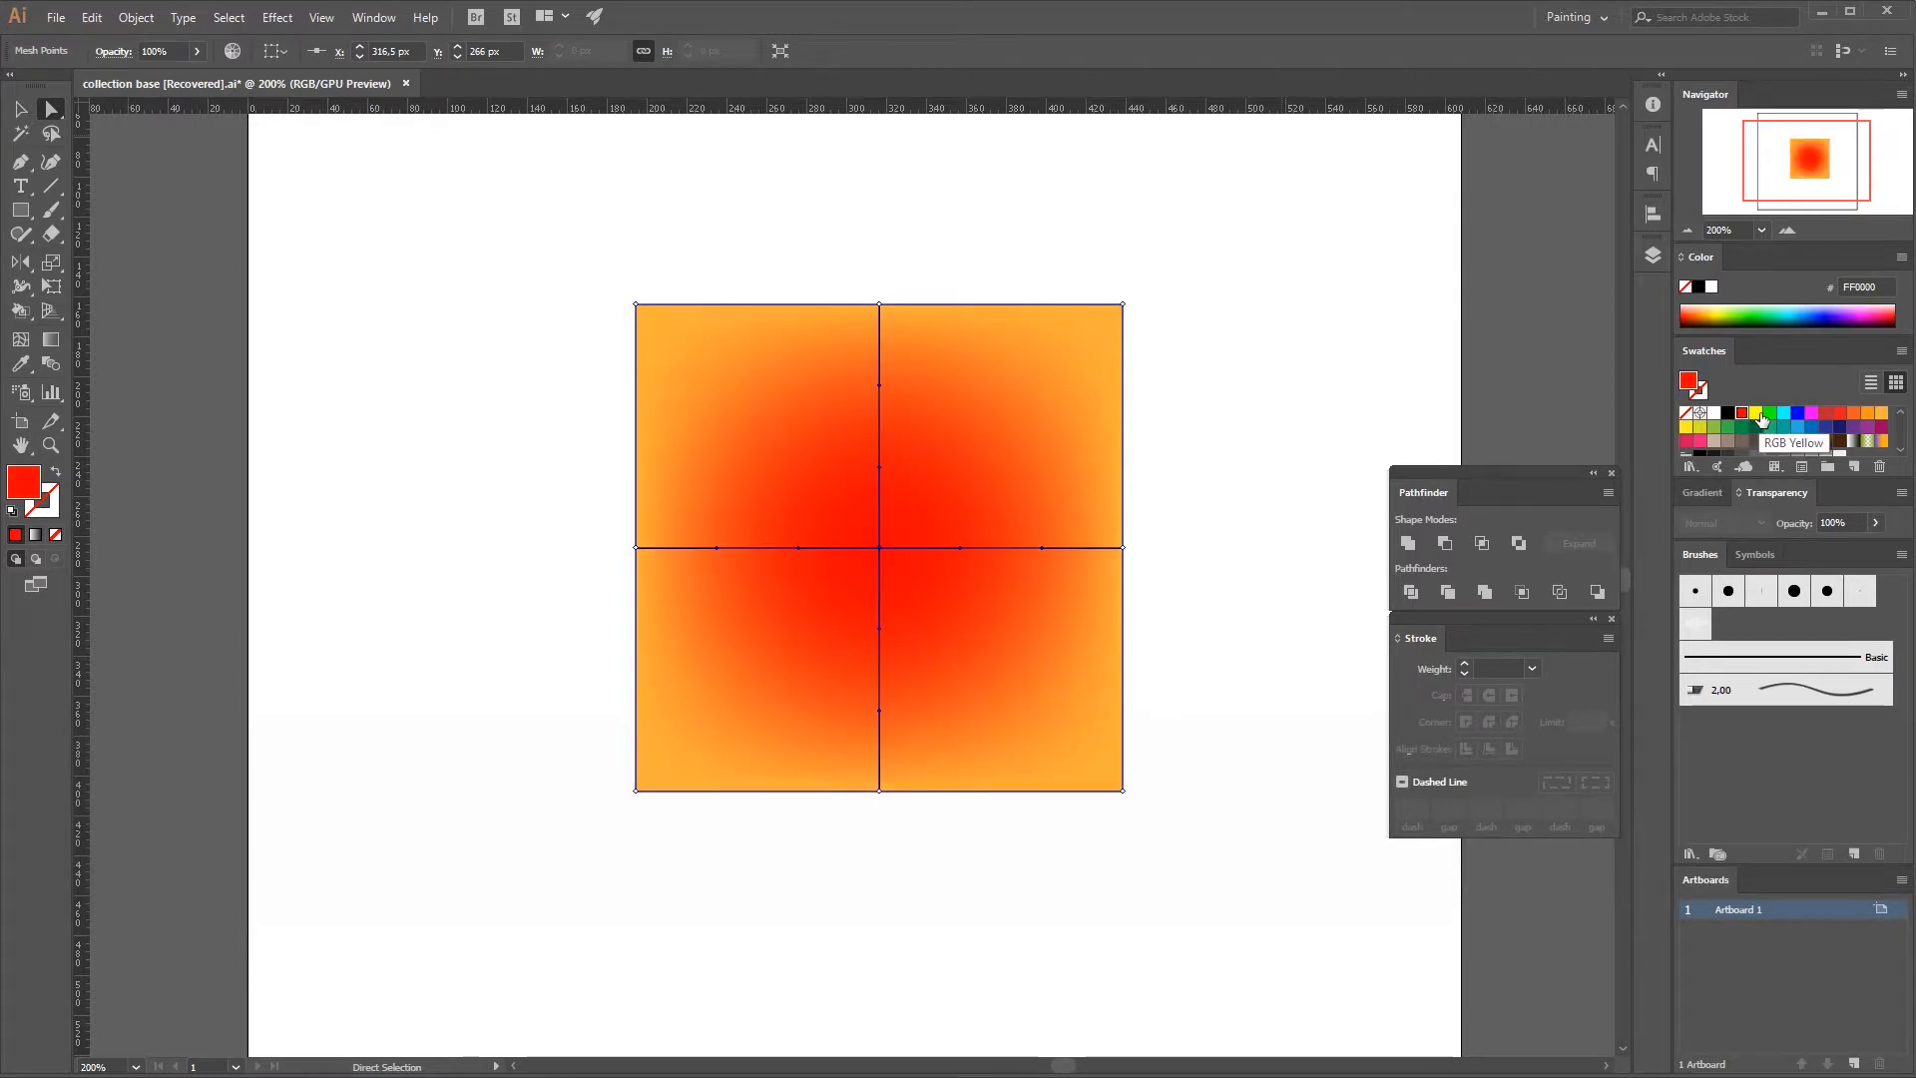
pyautogui.click(1769, 427)
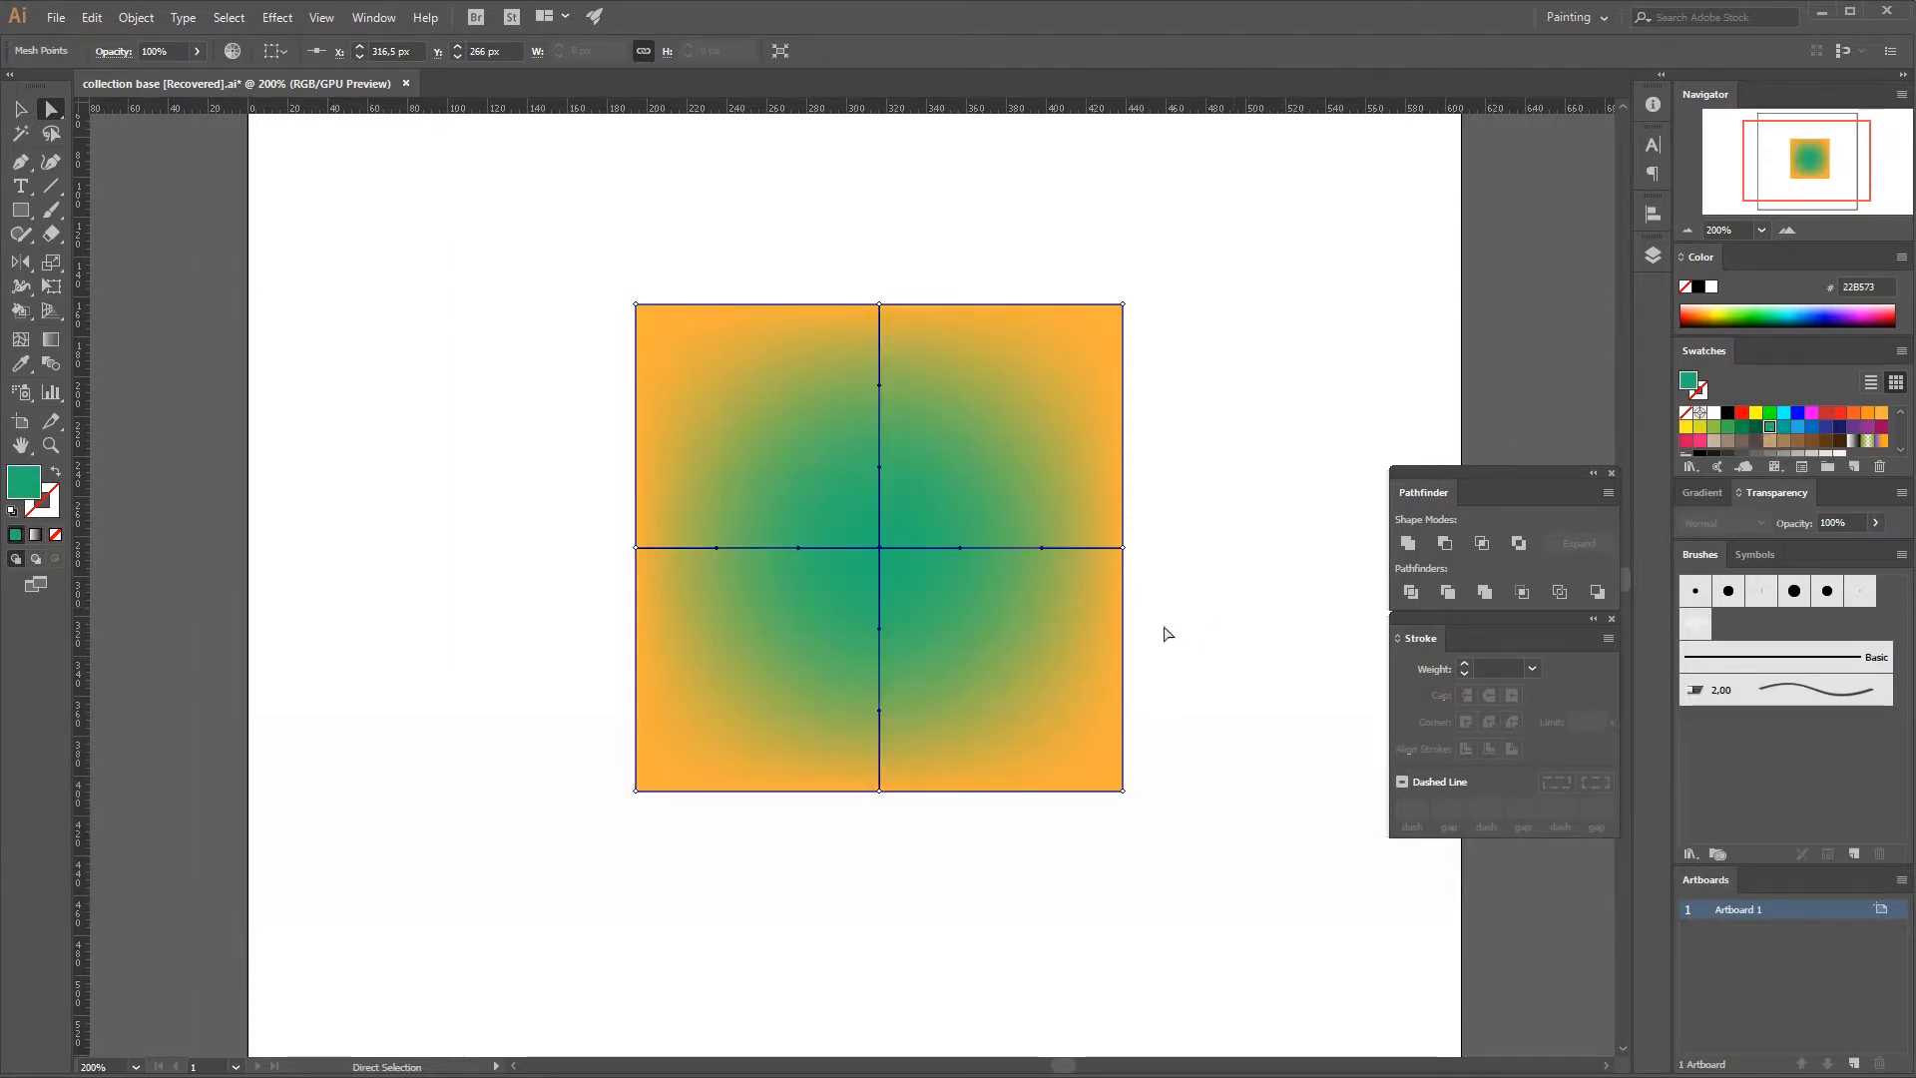
# Move the square's center mesh point toward the lower-left corner, to about X 240 px and Y 337.5 px.
pyautogui.click(1237, 510)
pyautogui.click(898, 568)
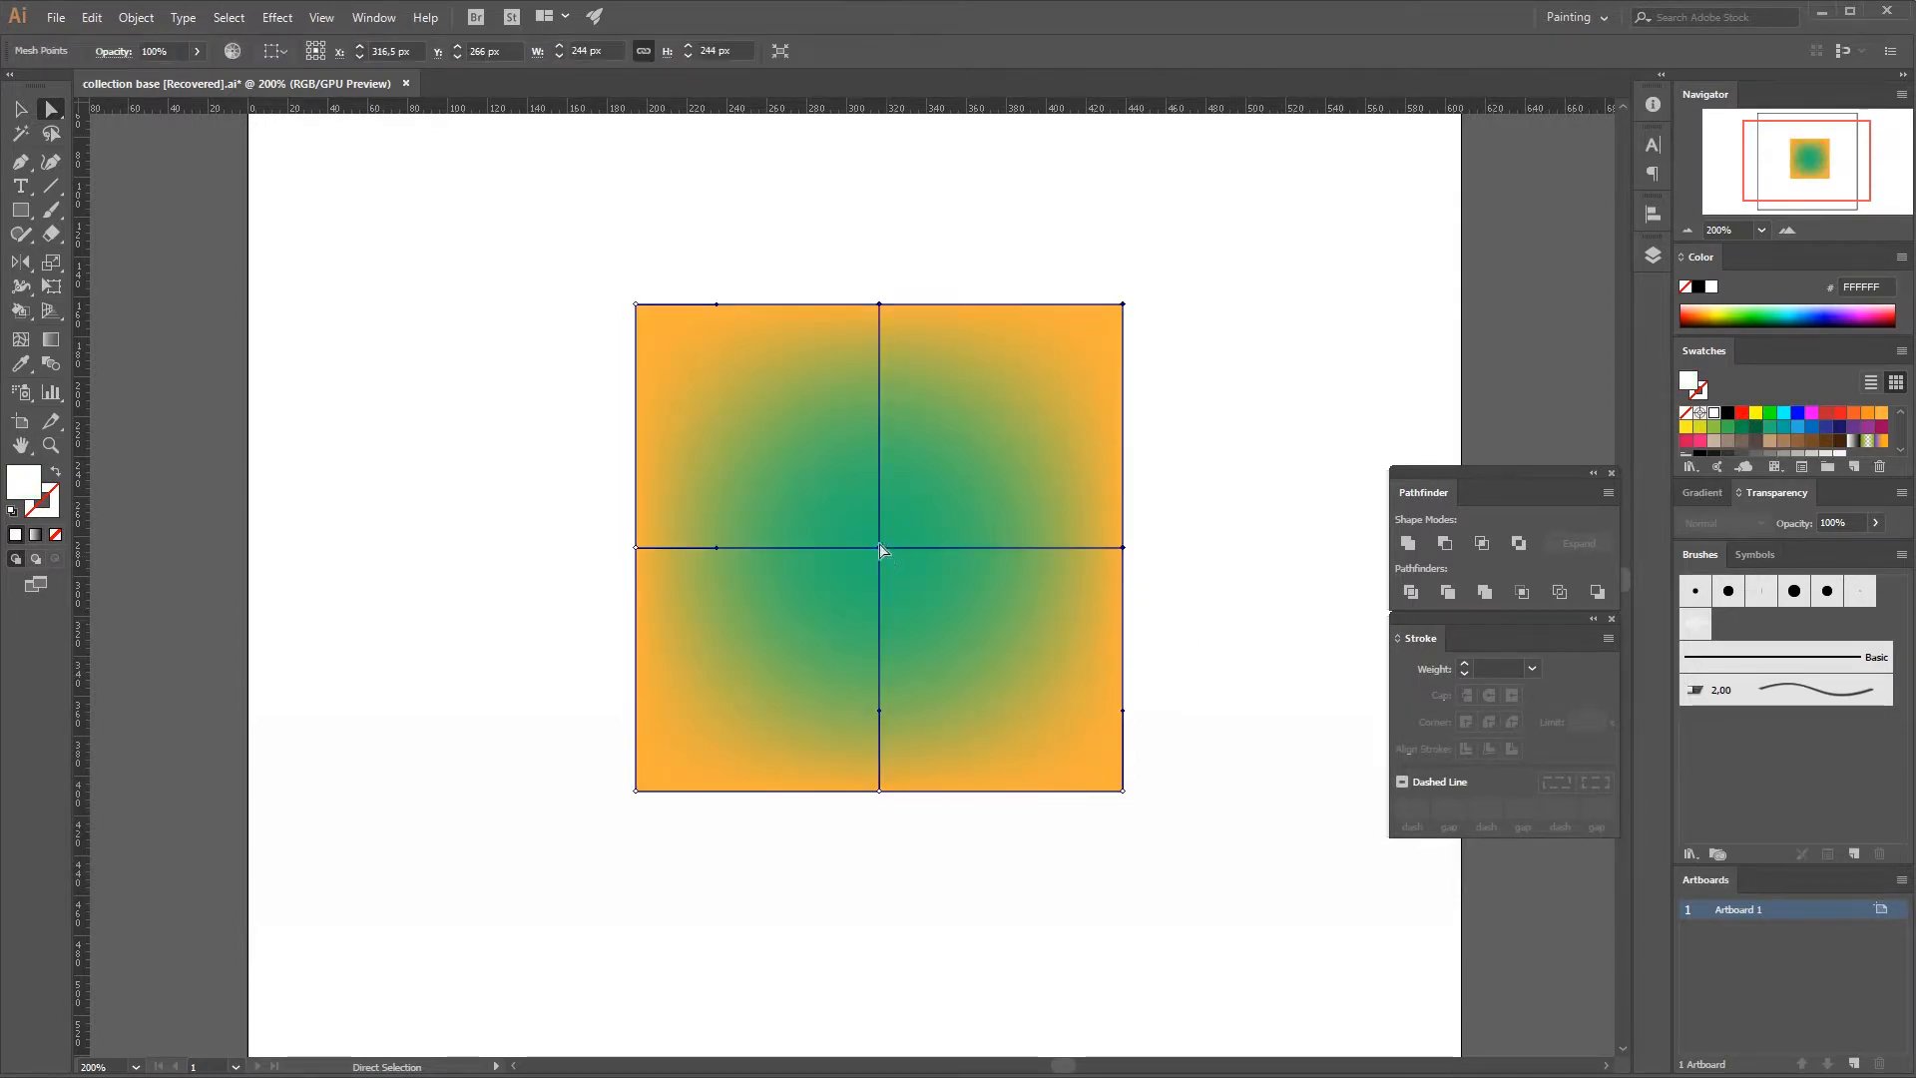
pyautogui.press('a')
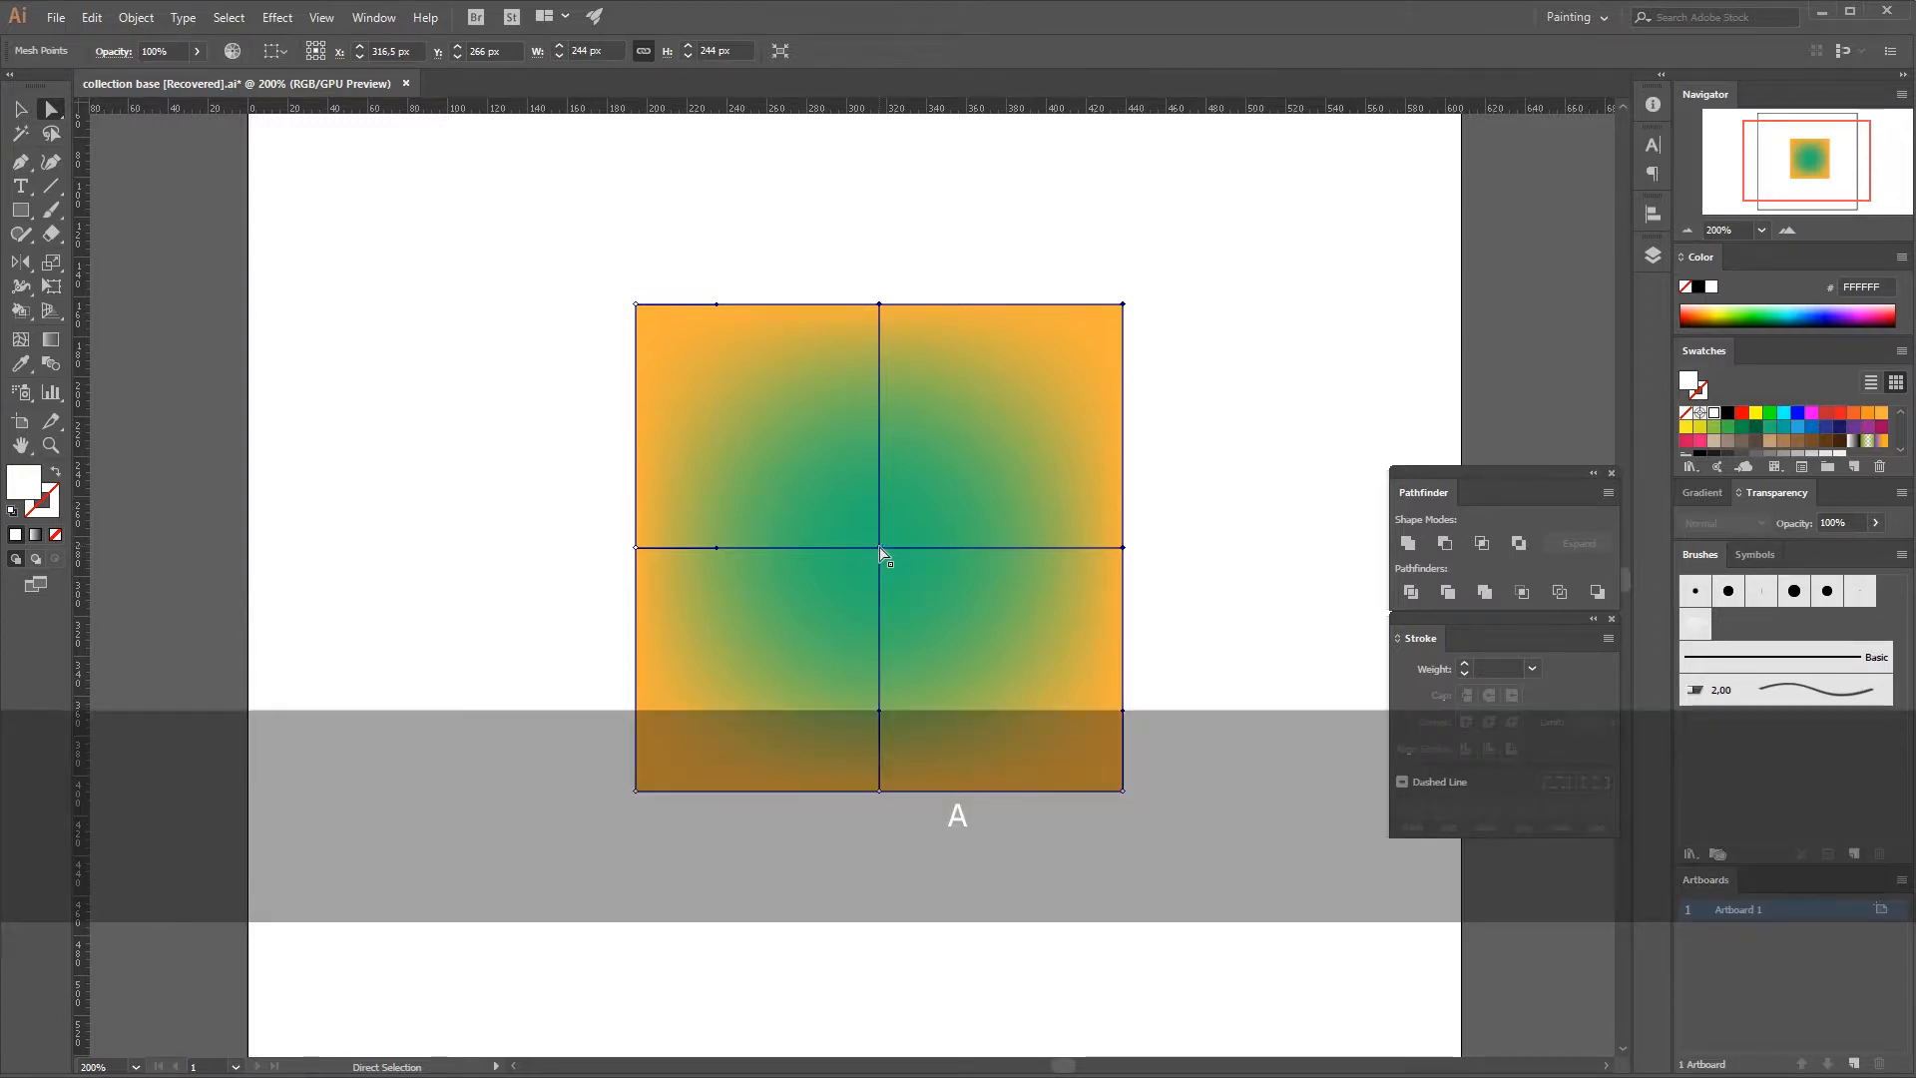
pyautogui.click(879, 547)
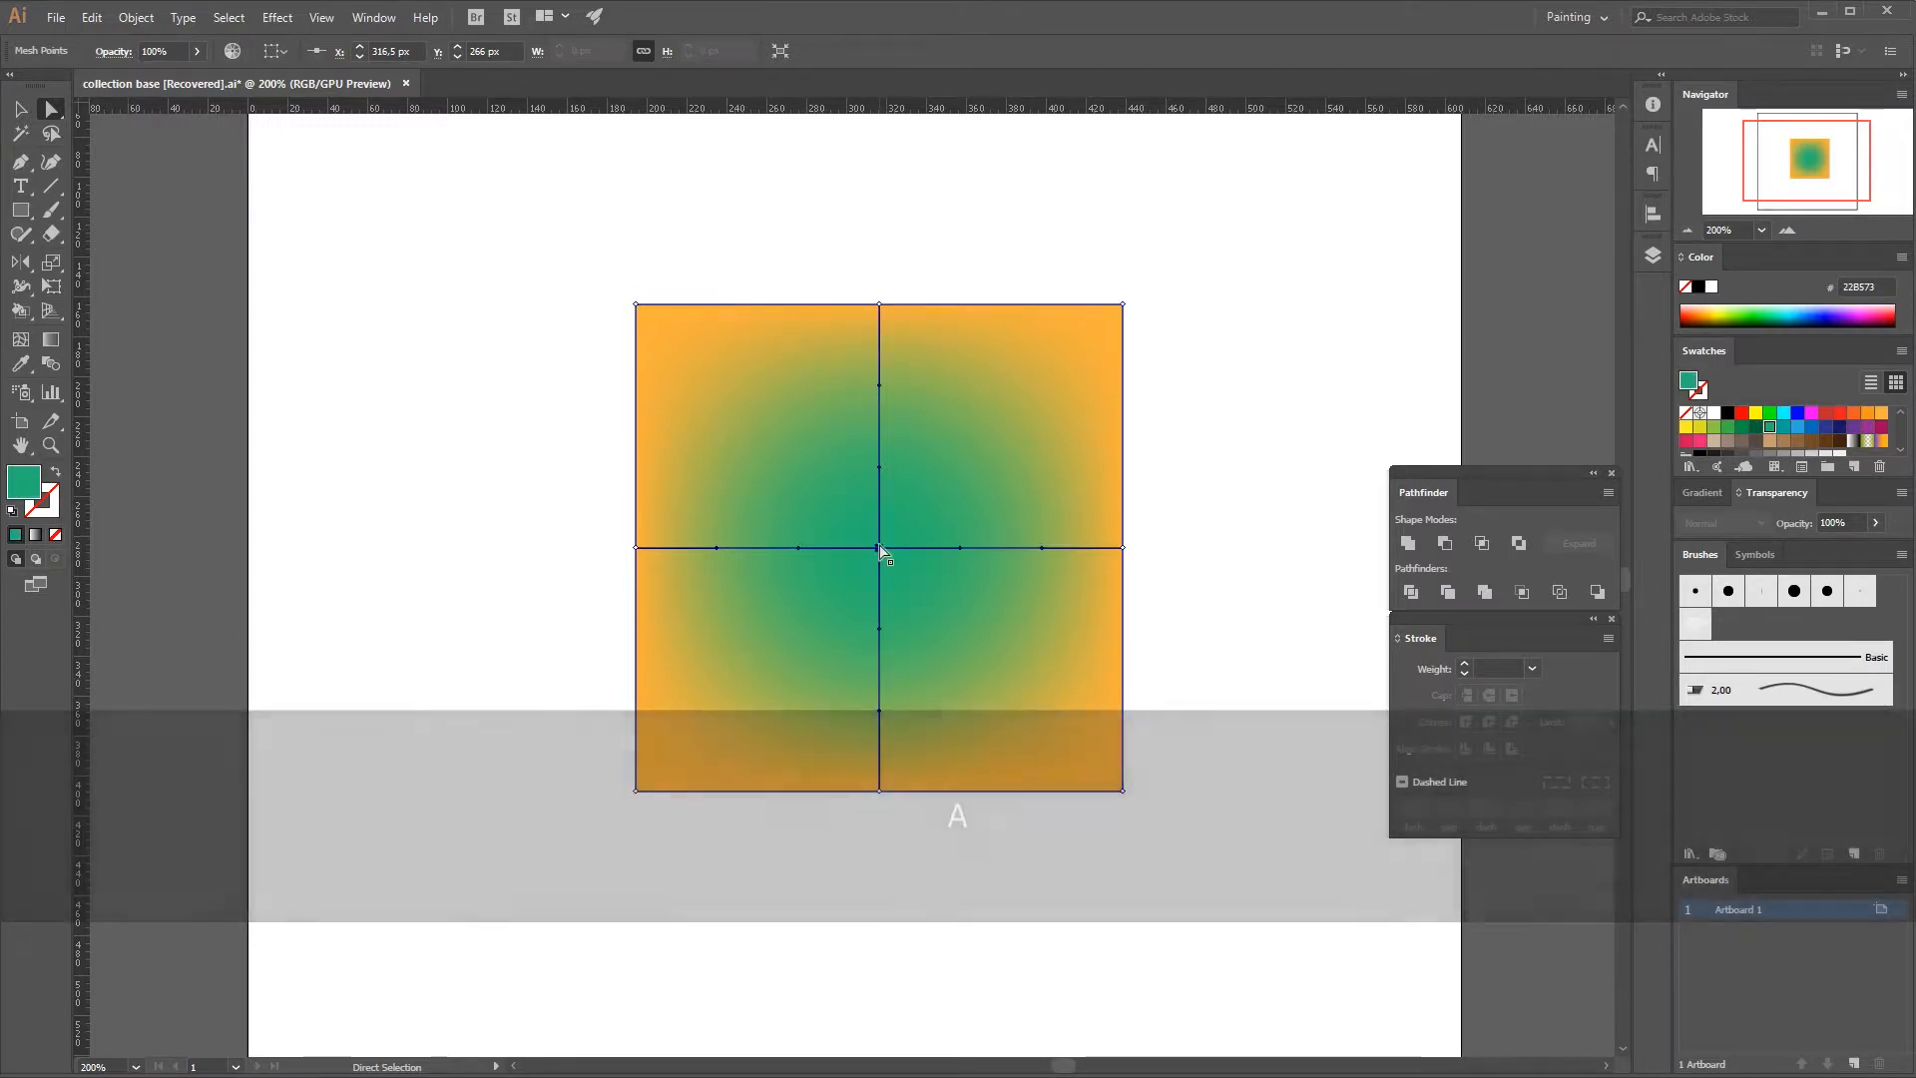
pyautogui.moveTo(881, 548); pyautogui.dragTo(726, 691)
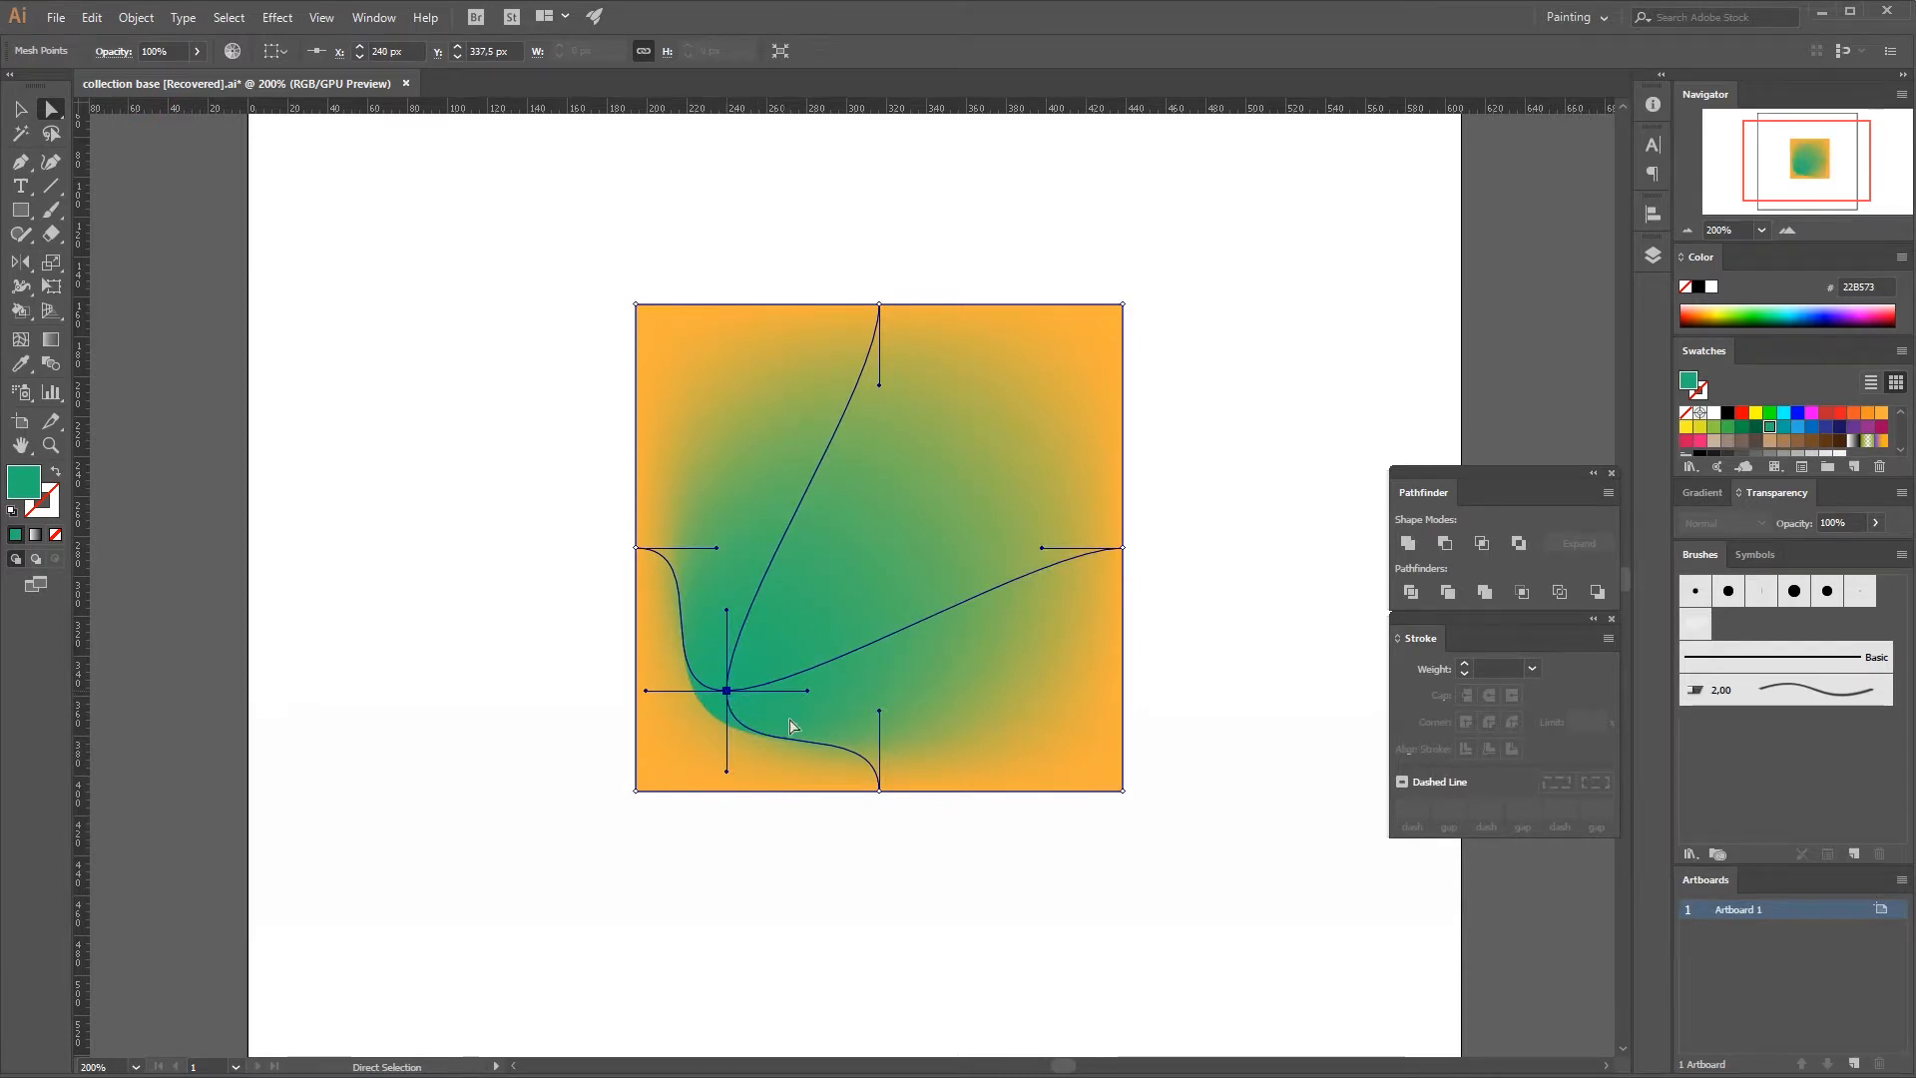
# Stretch the moved mesh point's upper handle toward the square's upper-right area, then try adjusting the right edge point's handle and undo that.
pyautogui.click(850, 906)
pyautogui.click(766, 719)
pyautogui.click(726, 689)
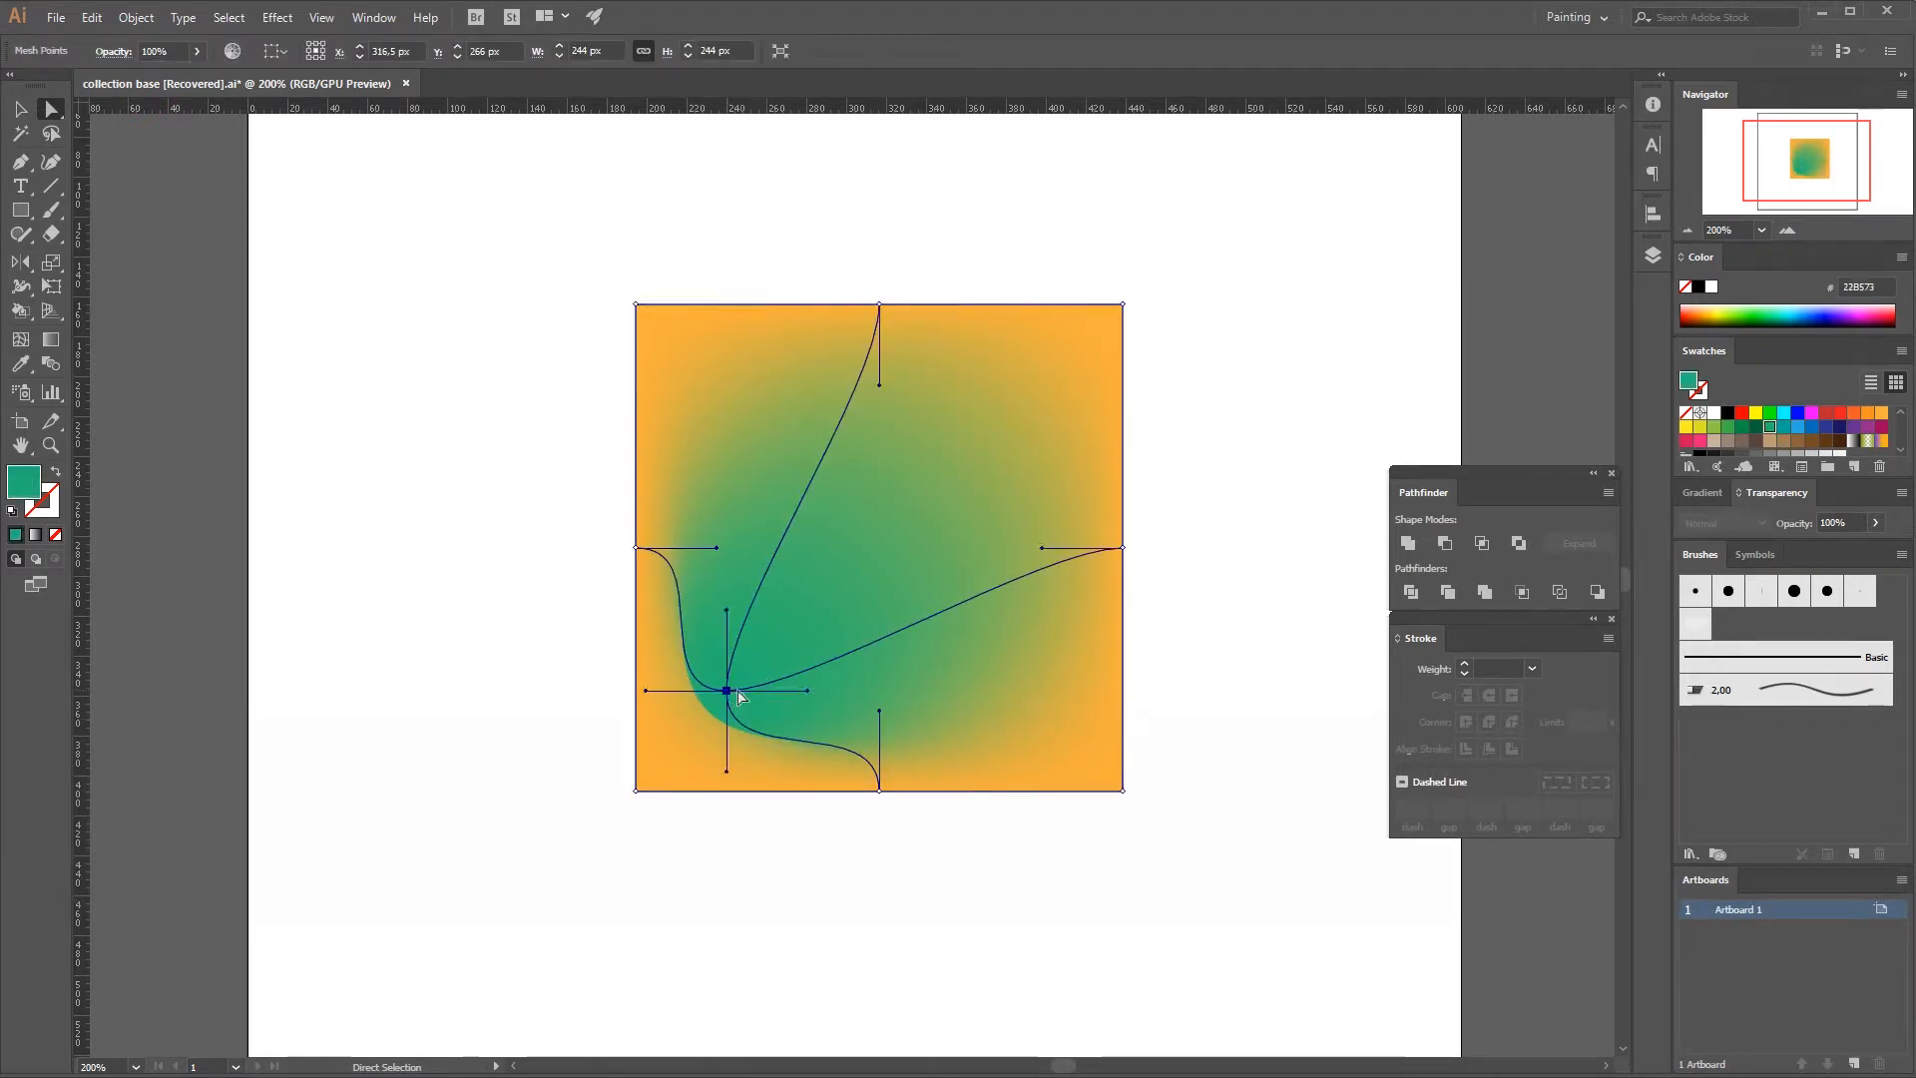
pyautogui.moveTo(732, 614); pyautogui.dragTo(1115, 438)
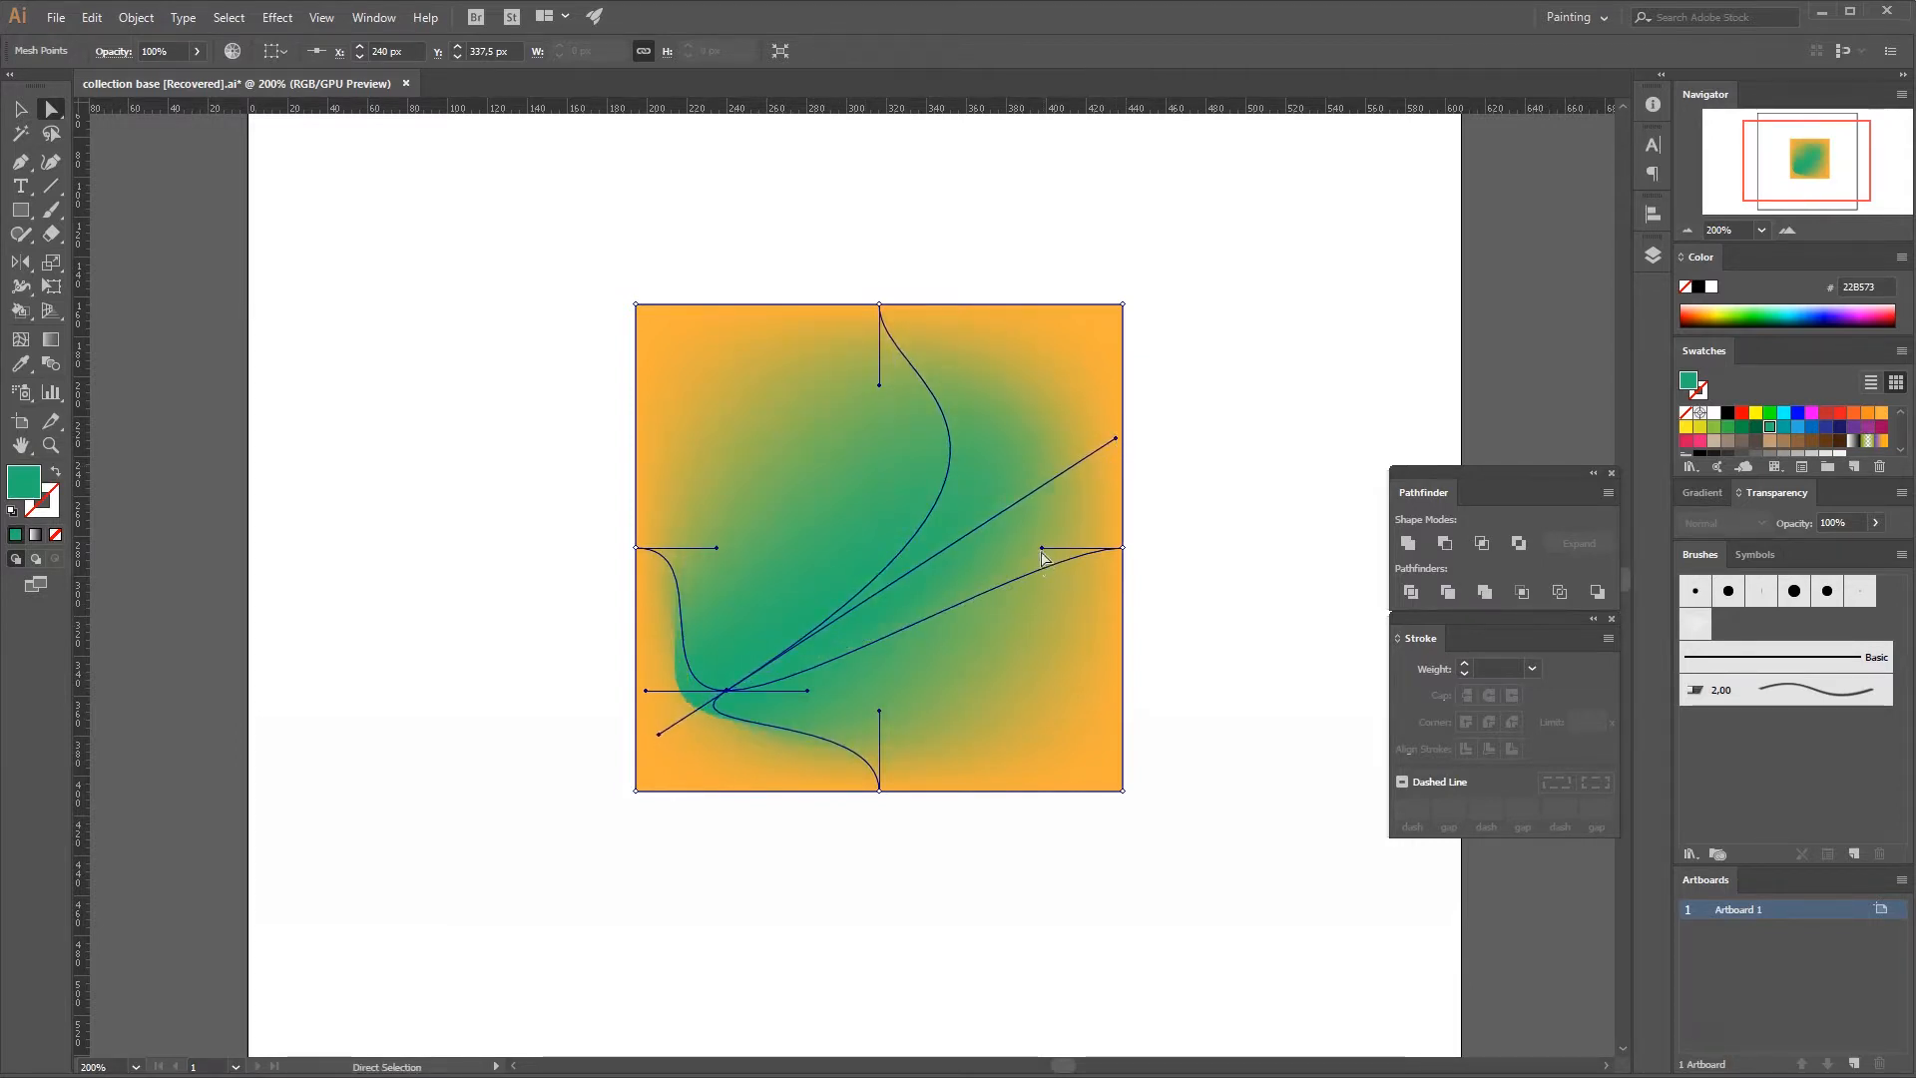
pyautogui.moveTo(1041, 551); pyautogui.dragTo(1032, 556)
pyautogui.hotkey('ctrl', 'z')
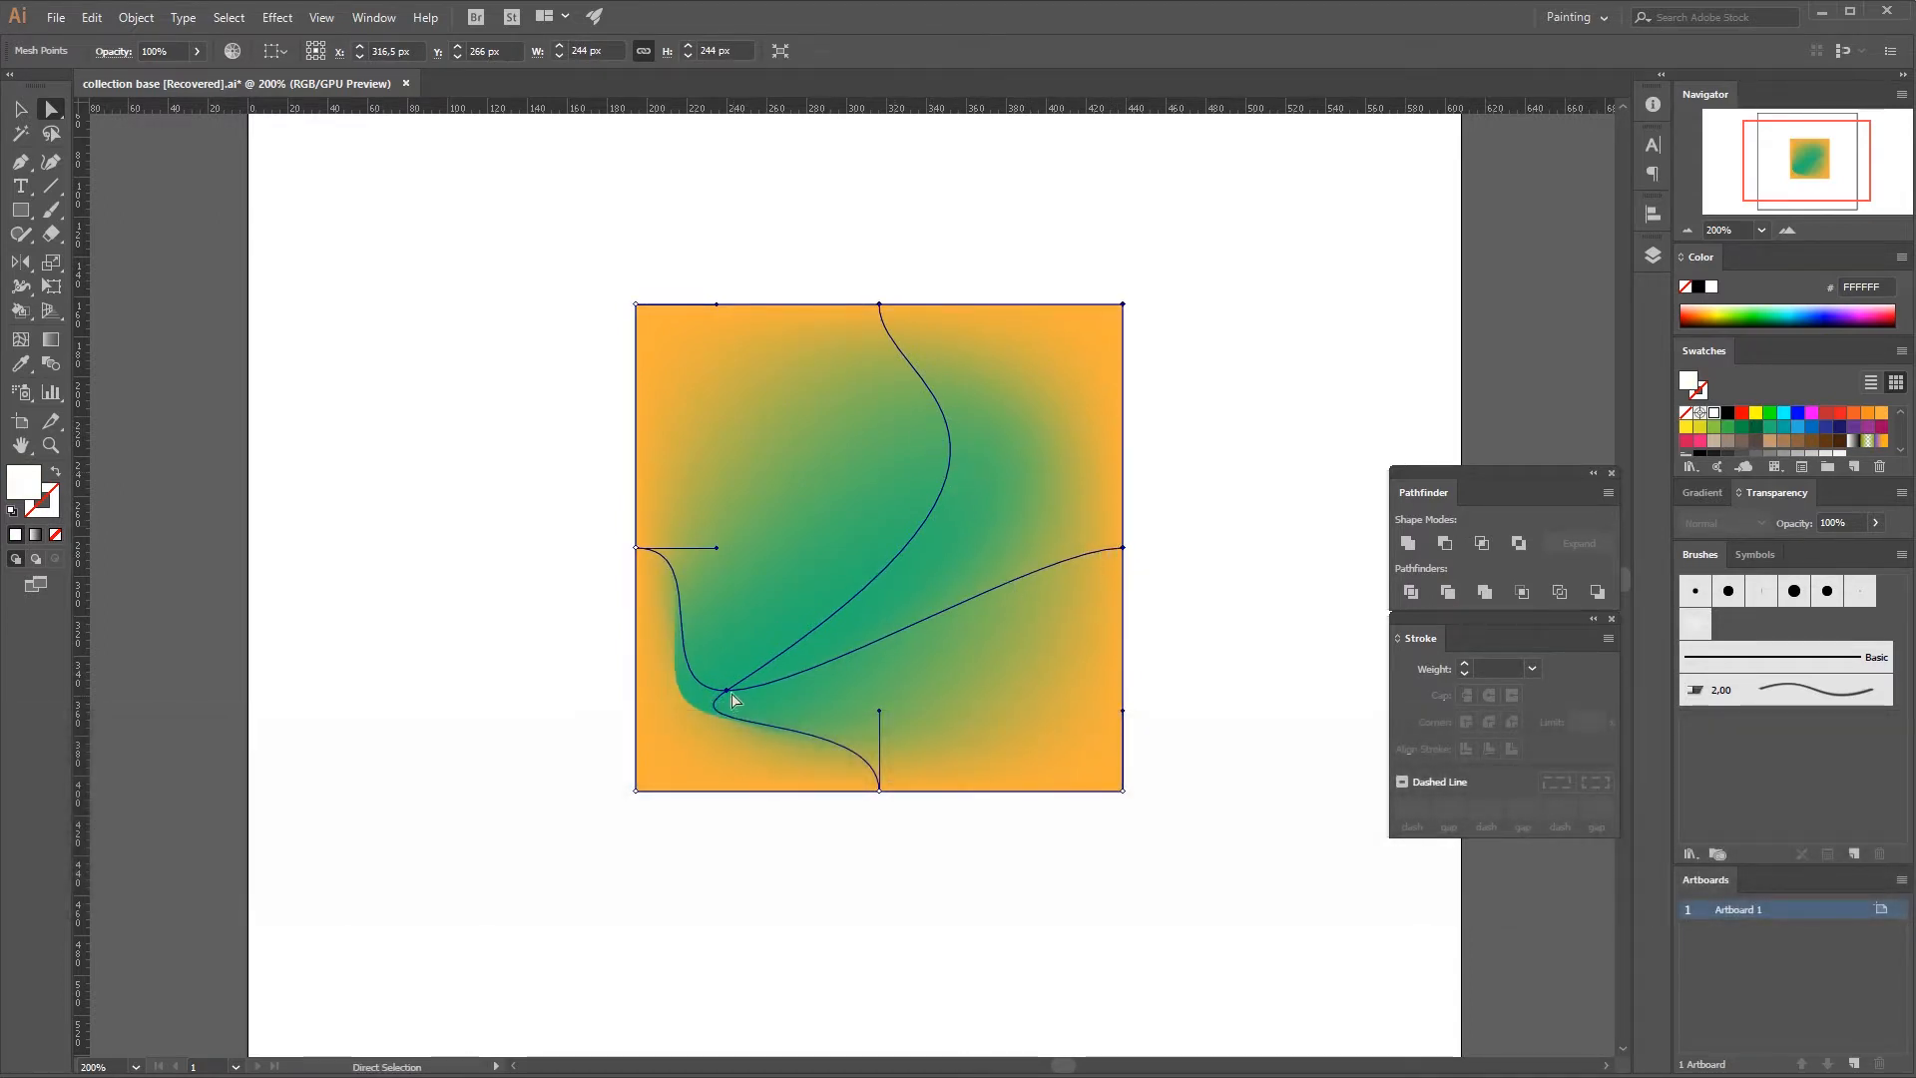
# Move the interior mesh point back near the center, about X 304 px and Y 262.5 px, and stretch the left edge point's handle across the square.
pyautogui.moveTo(731, 698); pyautogui.dragTo(868, 420)
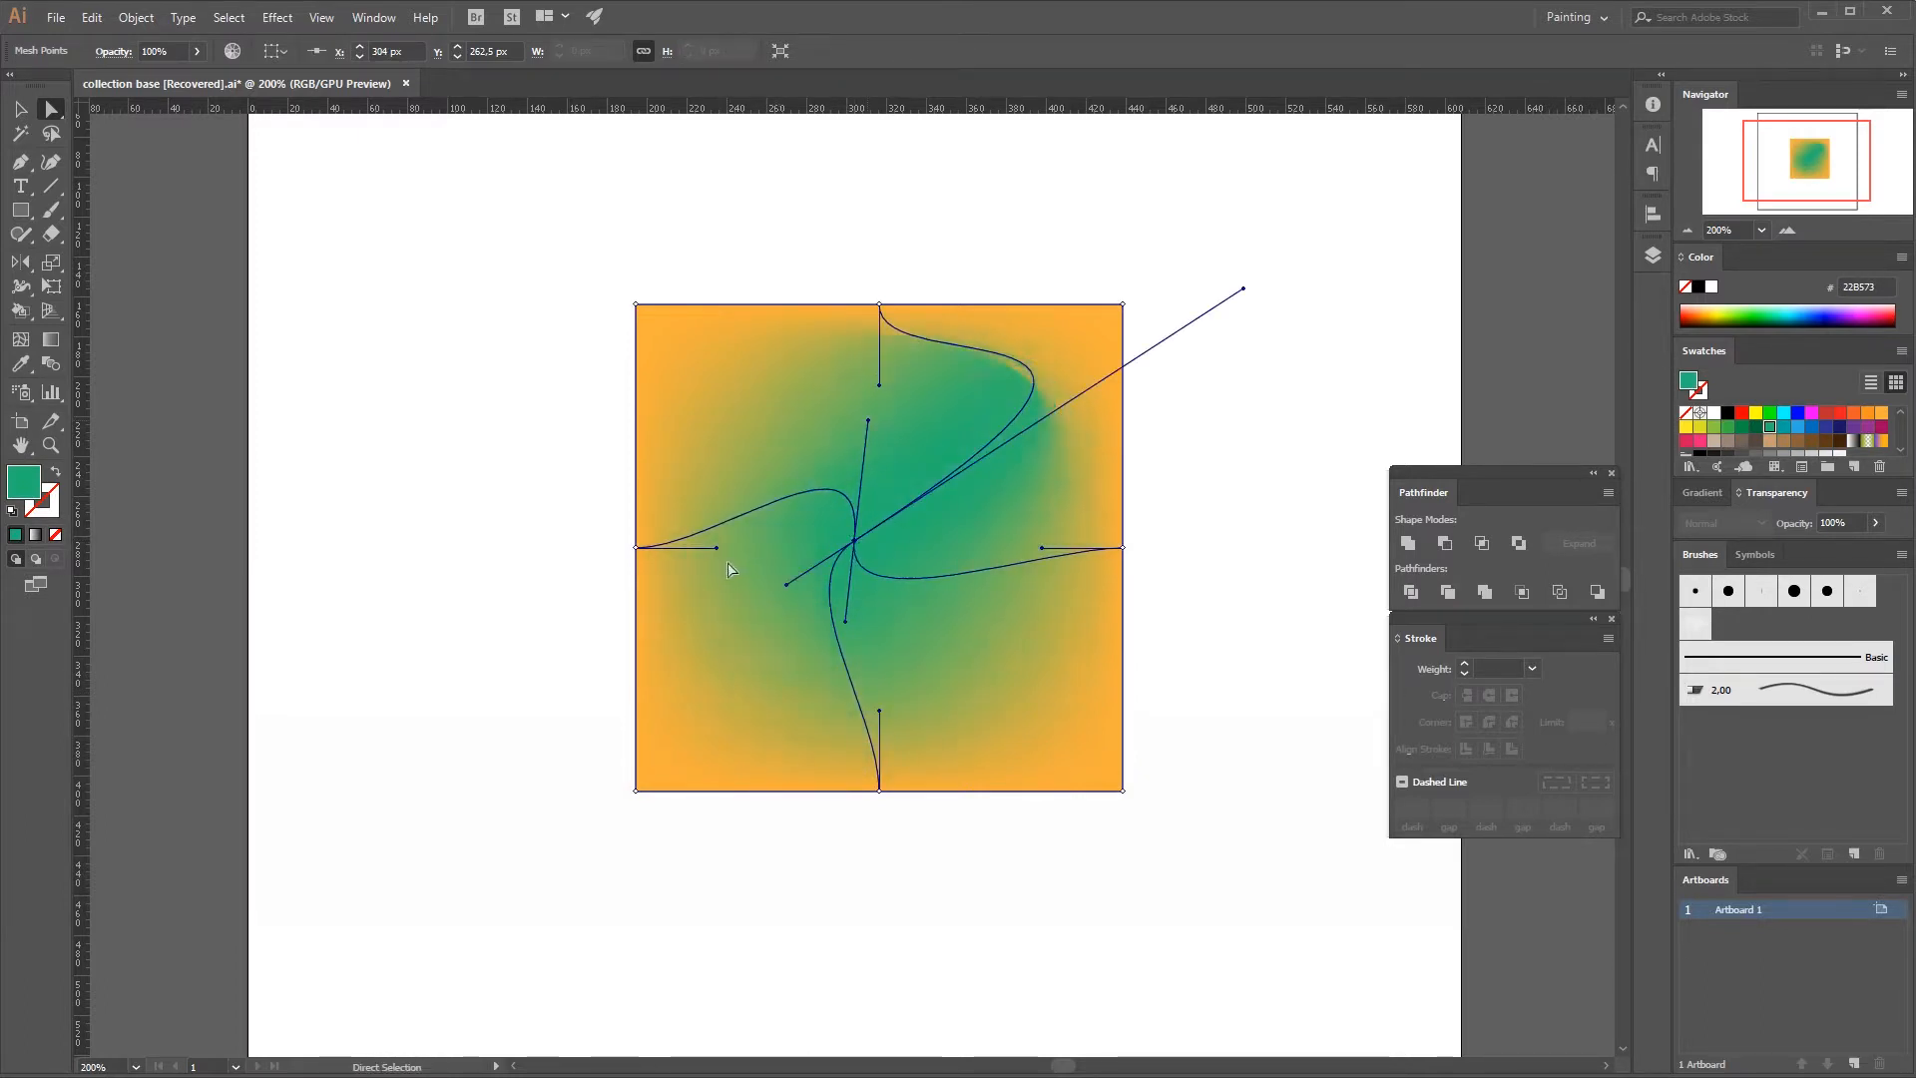
pyautogui.moveTo(719, 550); pyautogui.dragTo(1079, 563)
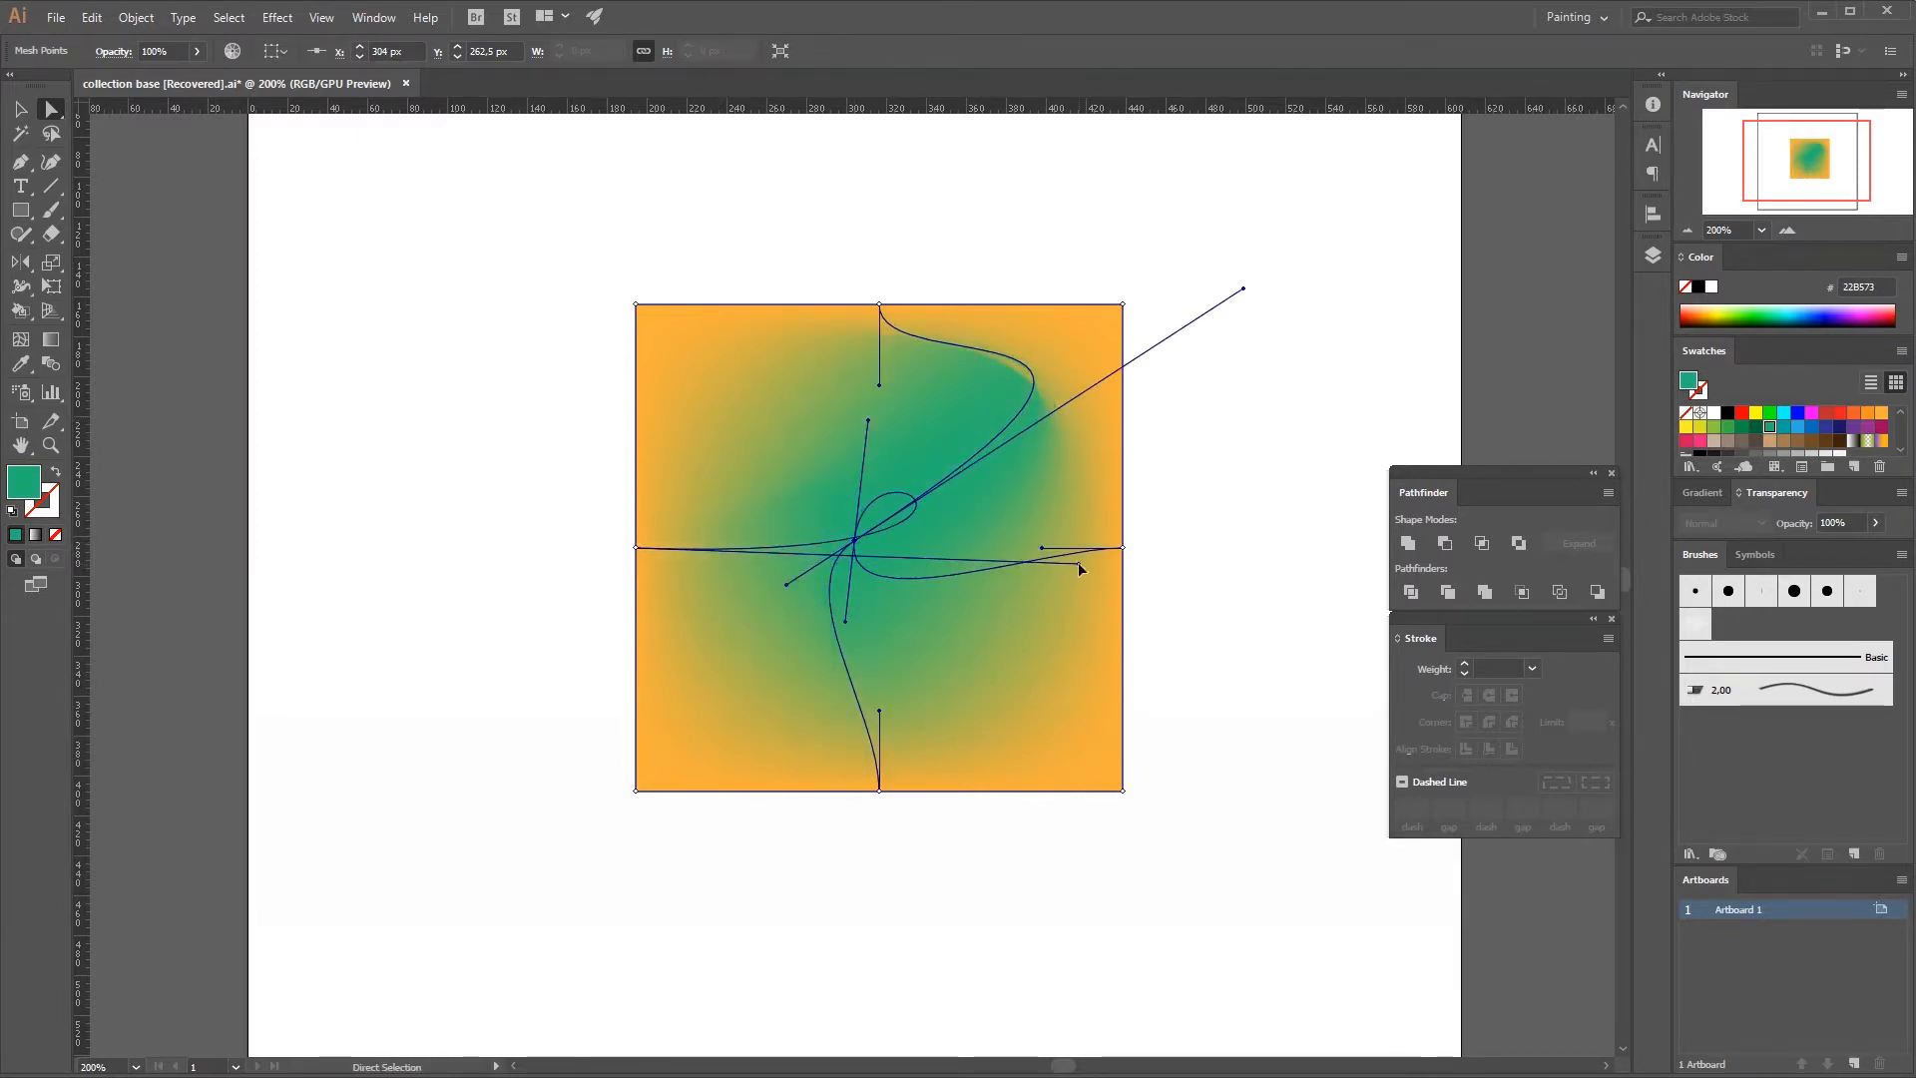
pyautogui.click(1049, 725)
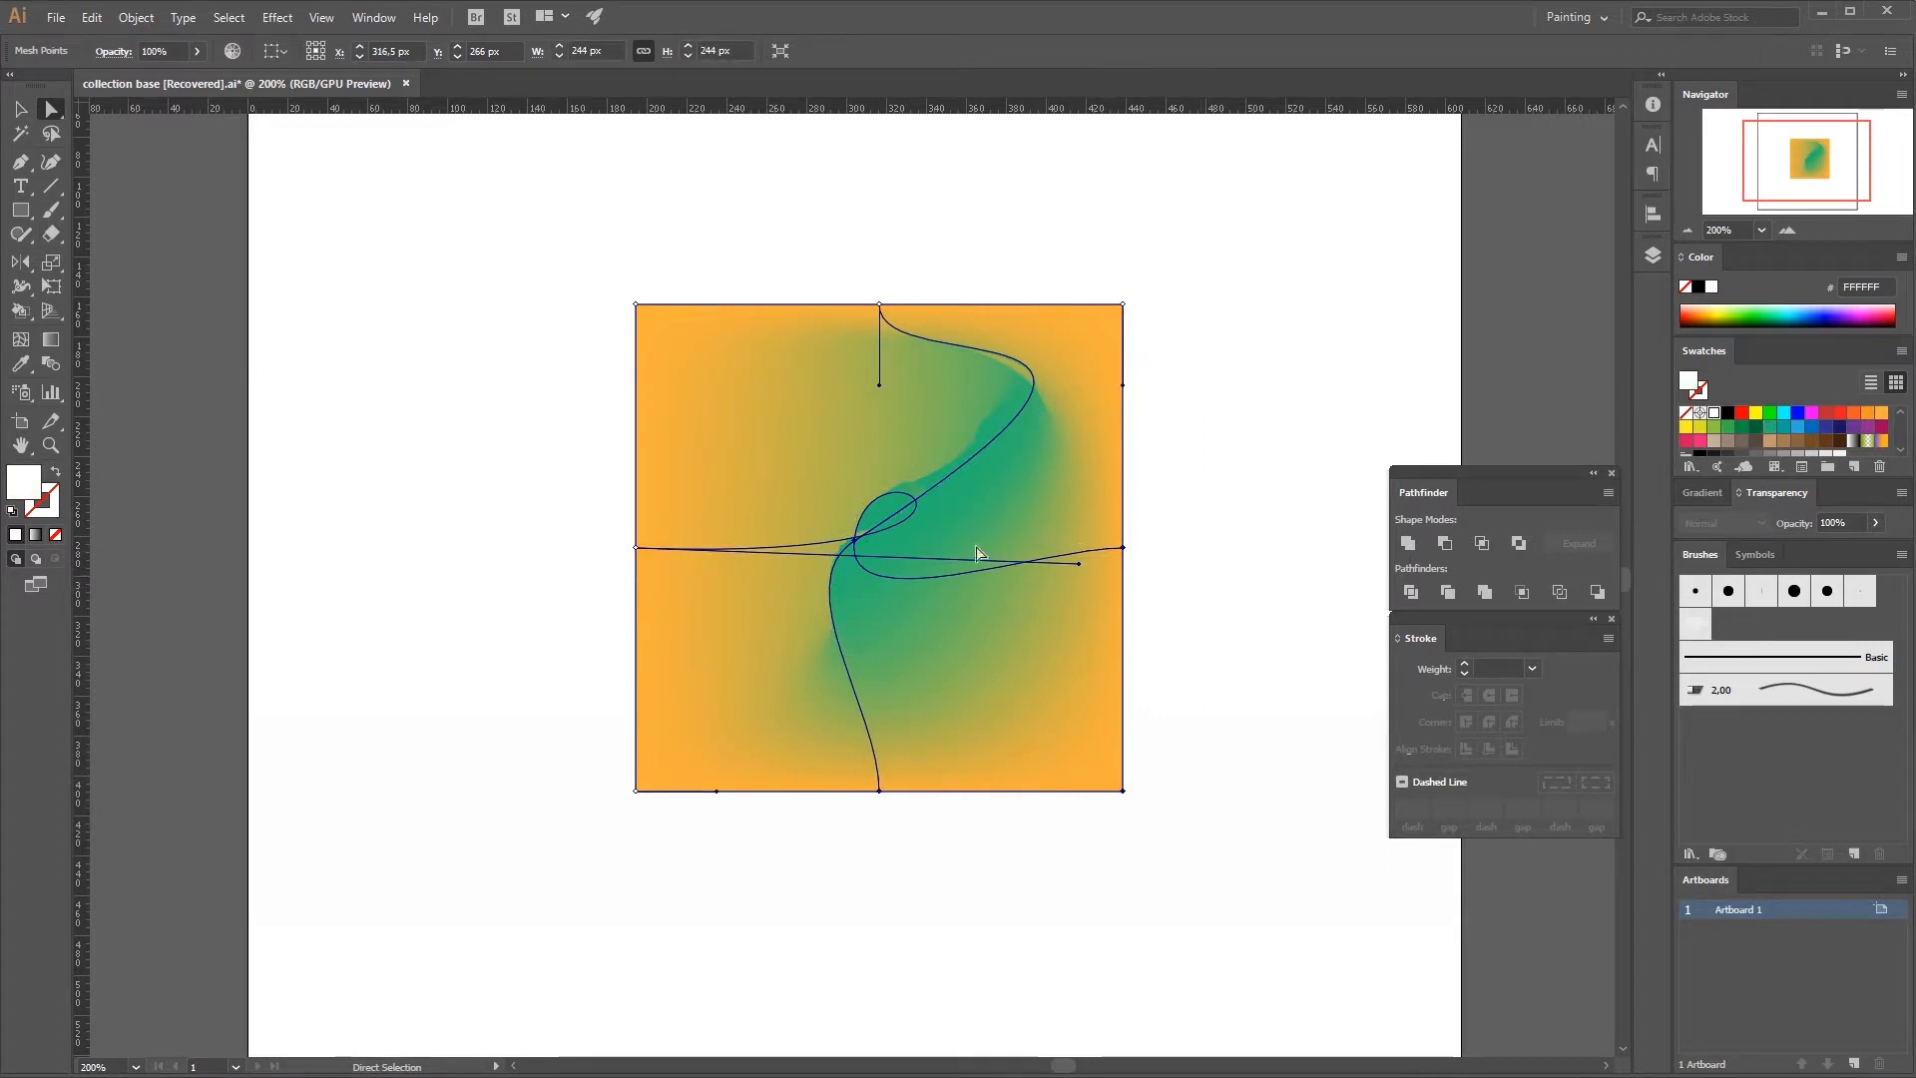
# Shift the interior mesh point horizontally to about X 336.5 px and Y 263 px, then deselect the mesh.
pyautogui.click(854, 540)
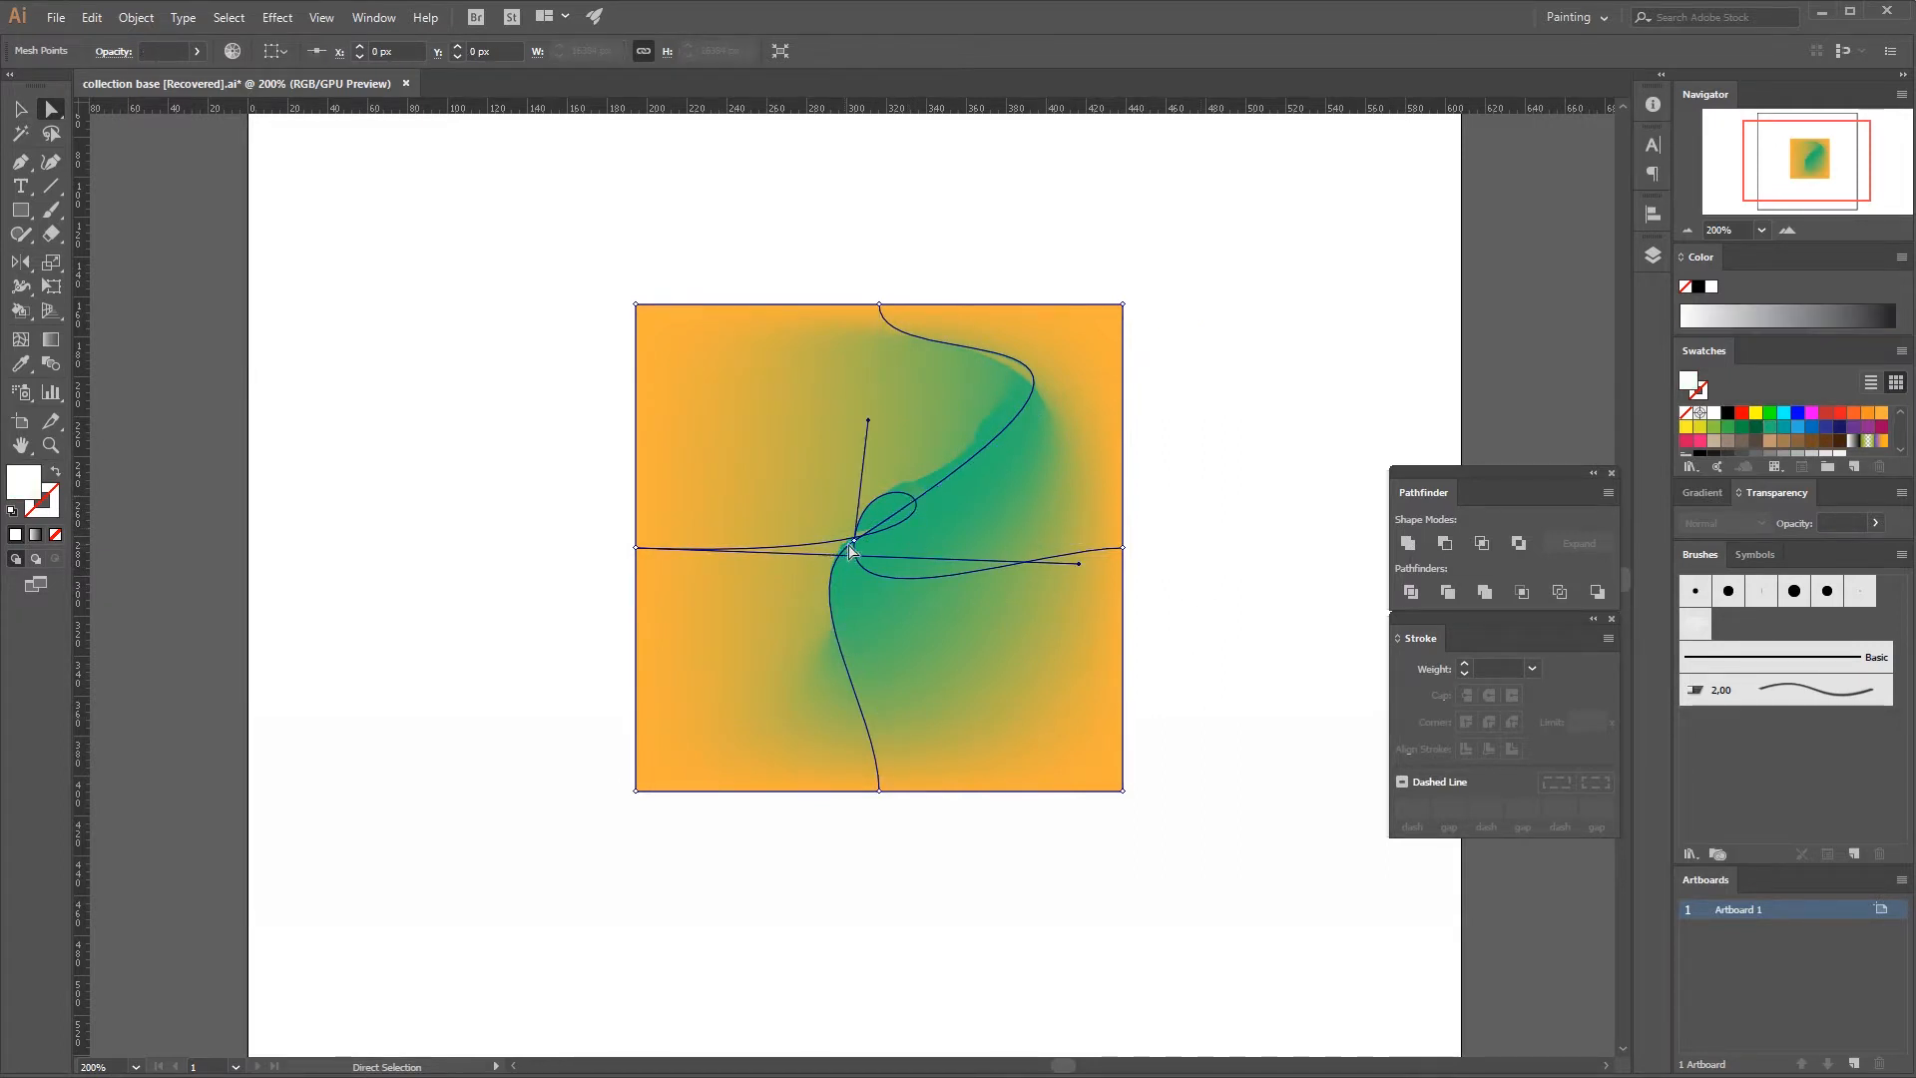
pyautogui.moveTo(854, 540); pyautogui.dragTo(918, 544)
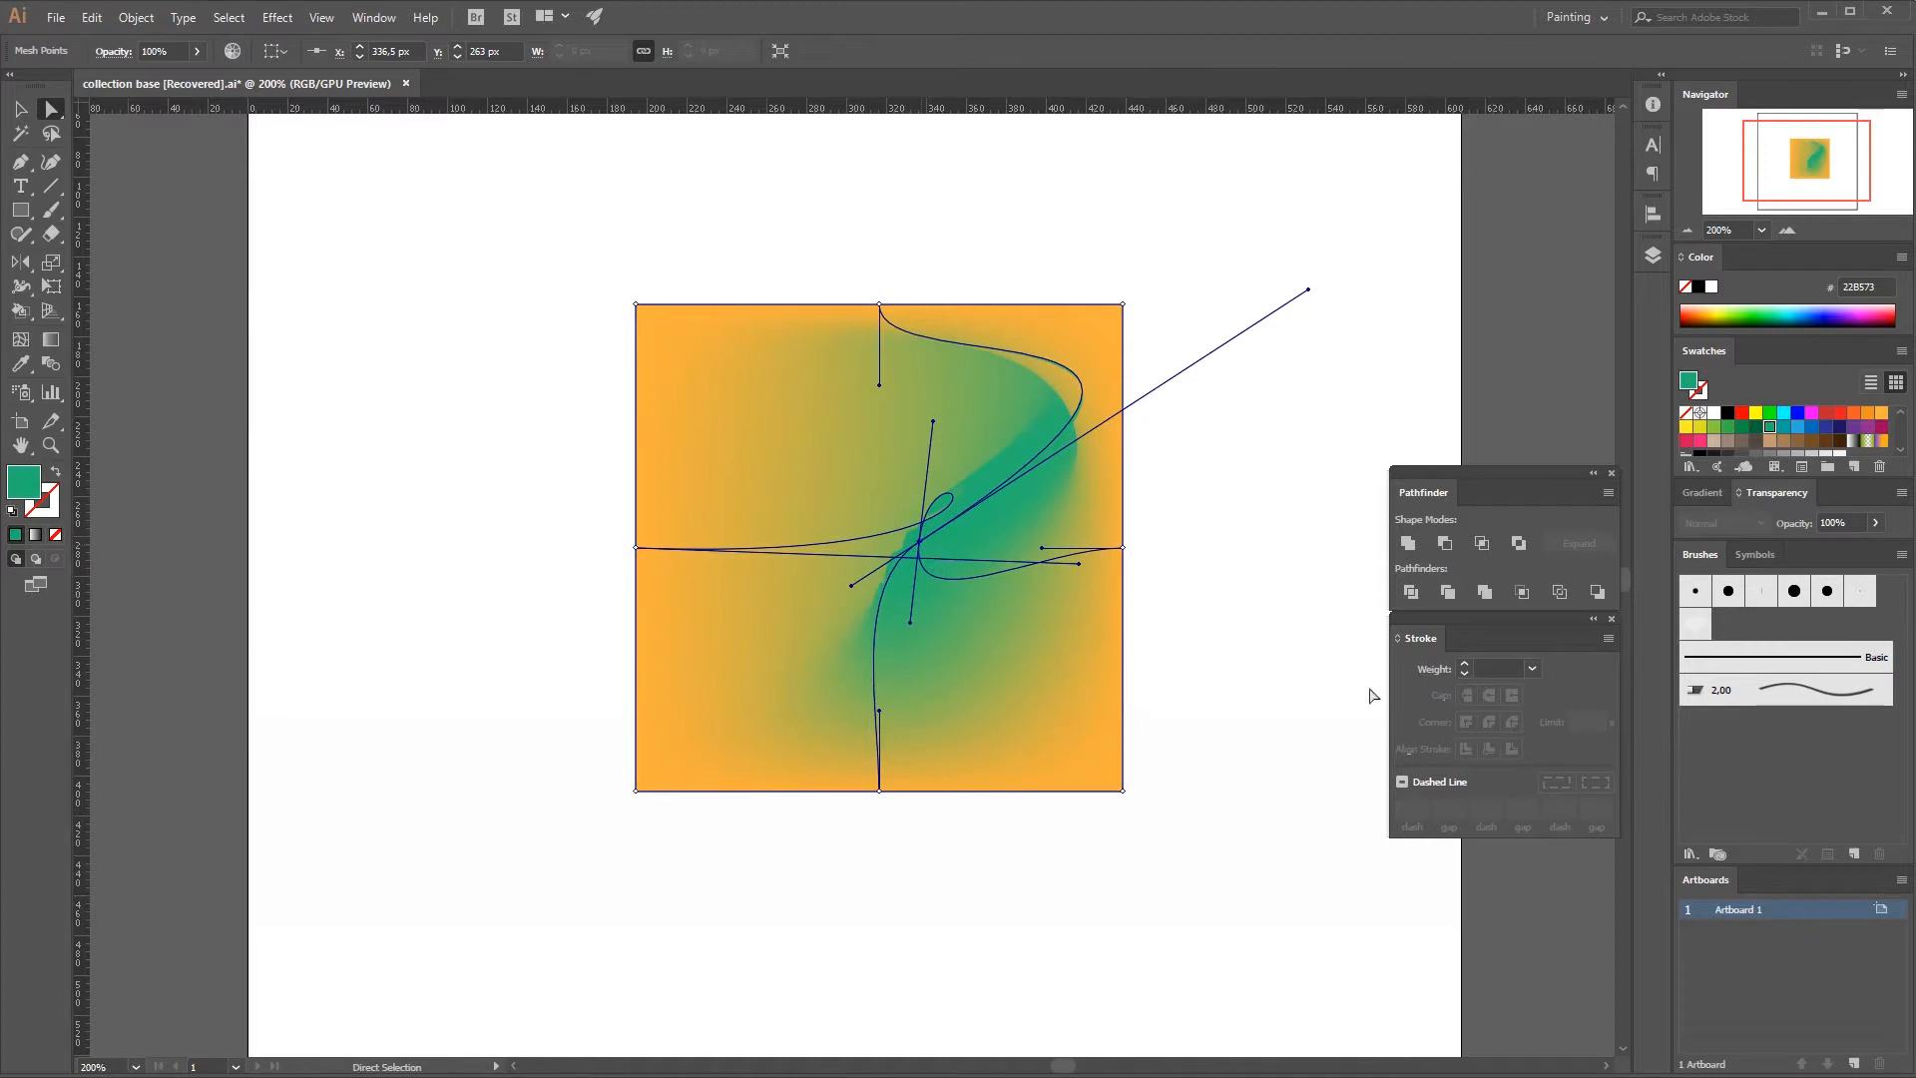
pyautogui.press('v')
pyautogui.click(1247, 626)
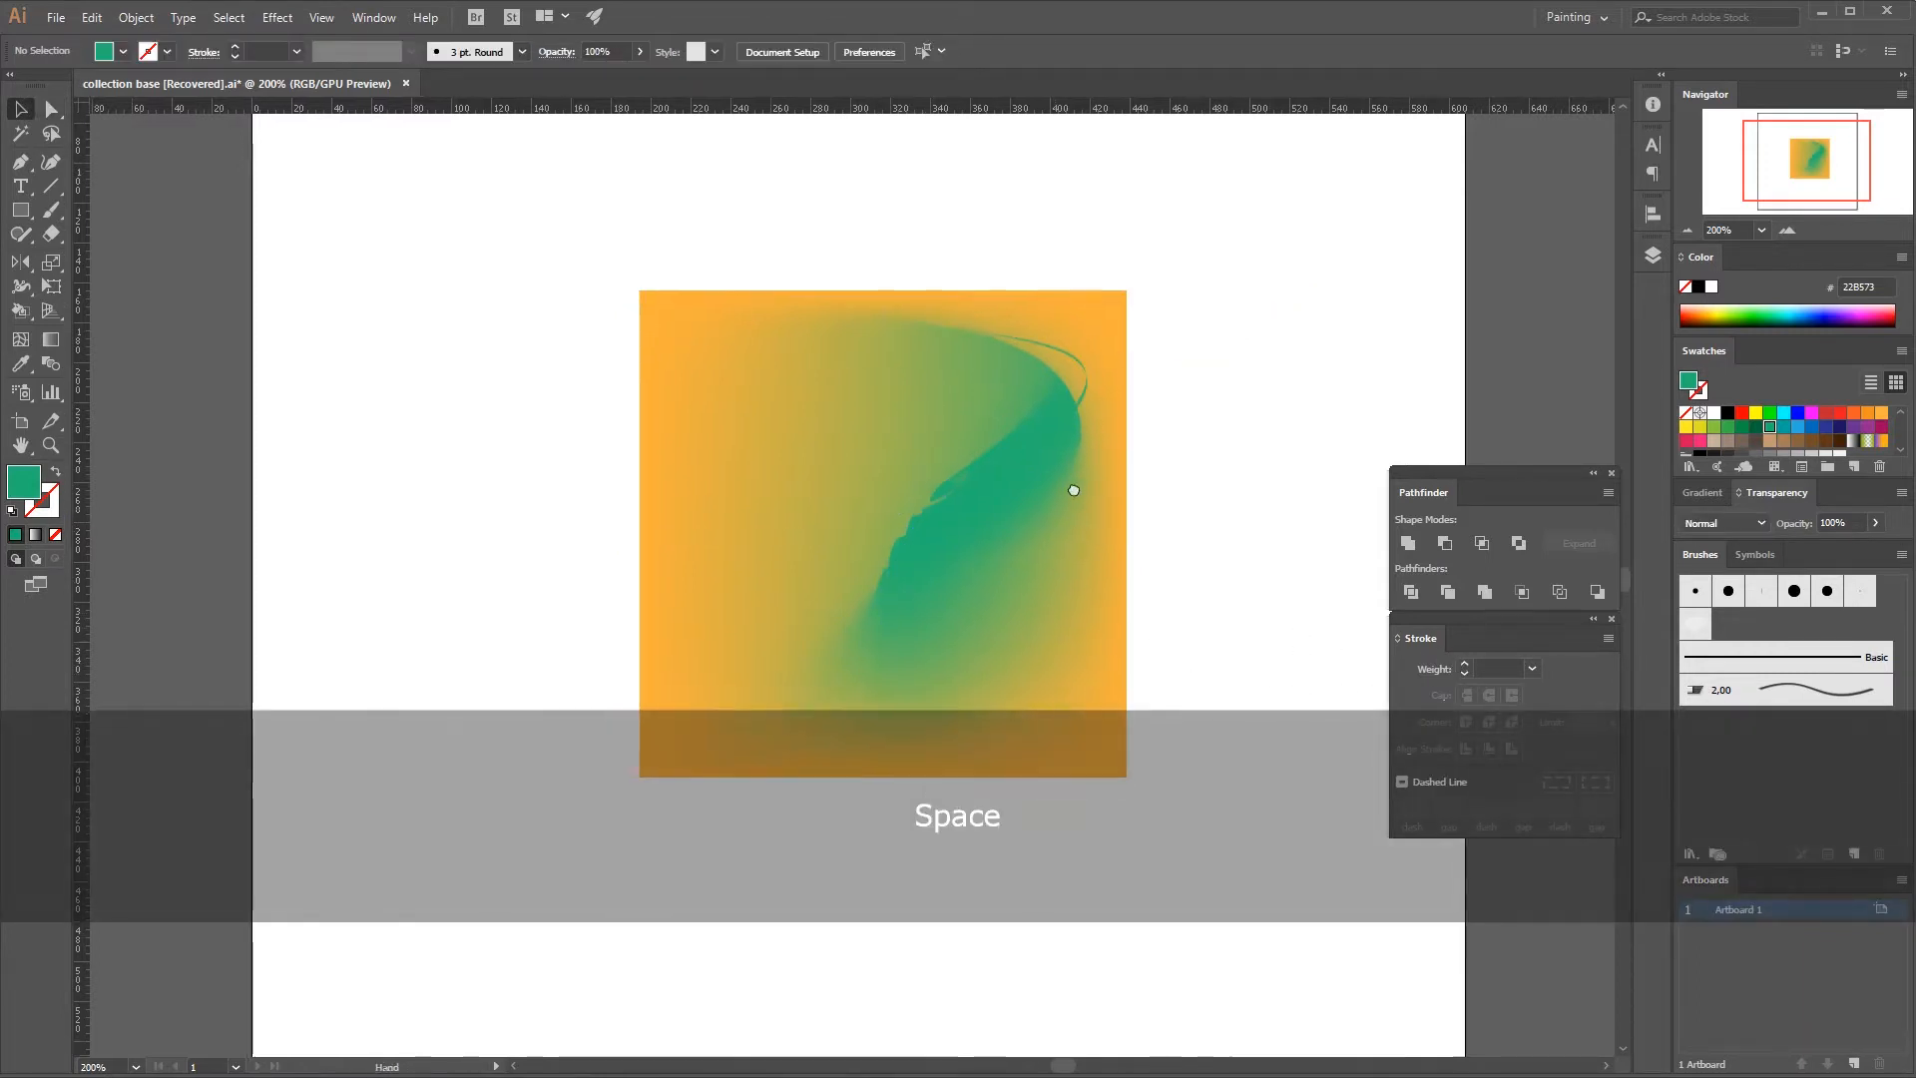
# Reselect the interior mesh point and swing its upward handle round toward the square's left edge.
pyautogui.moveTo(1069, 499); pyautogui.dragTo(1009, 530)
pyautogui.click(887, 561)
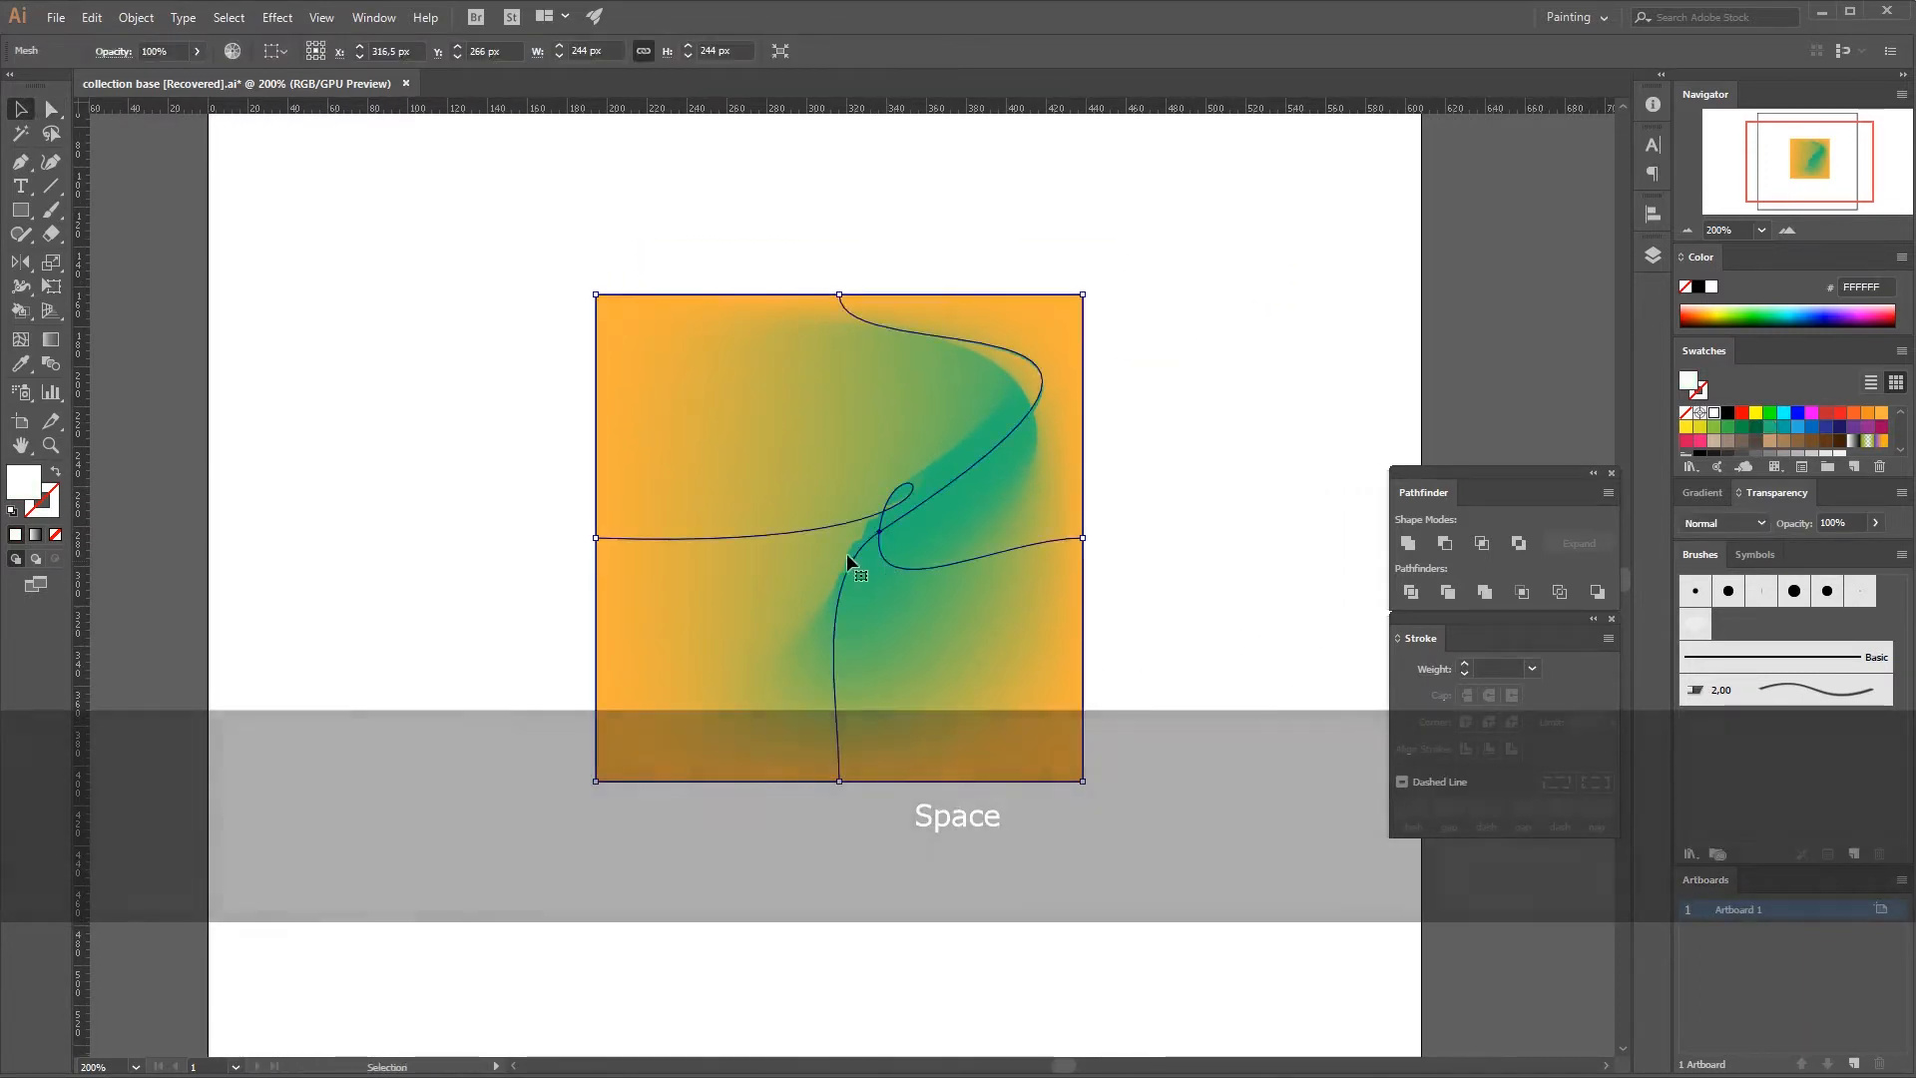
pyautogui.press('a')
pyautogui.click(878, 538)
pyautogui.moveTo(887, 422); pyautogui.dragTo(732, 577)
# Delete the whole distorted mesh square from the artboard.
pyautogui.press('v')
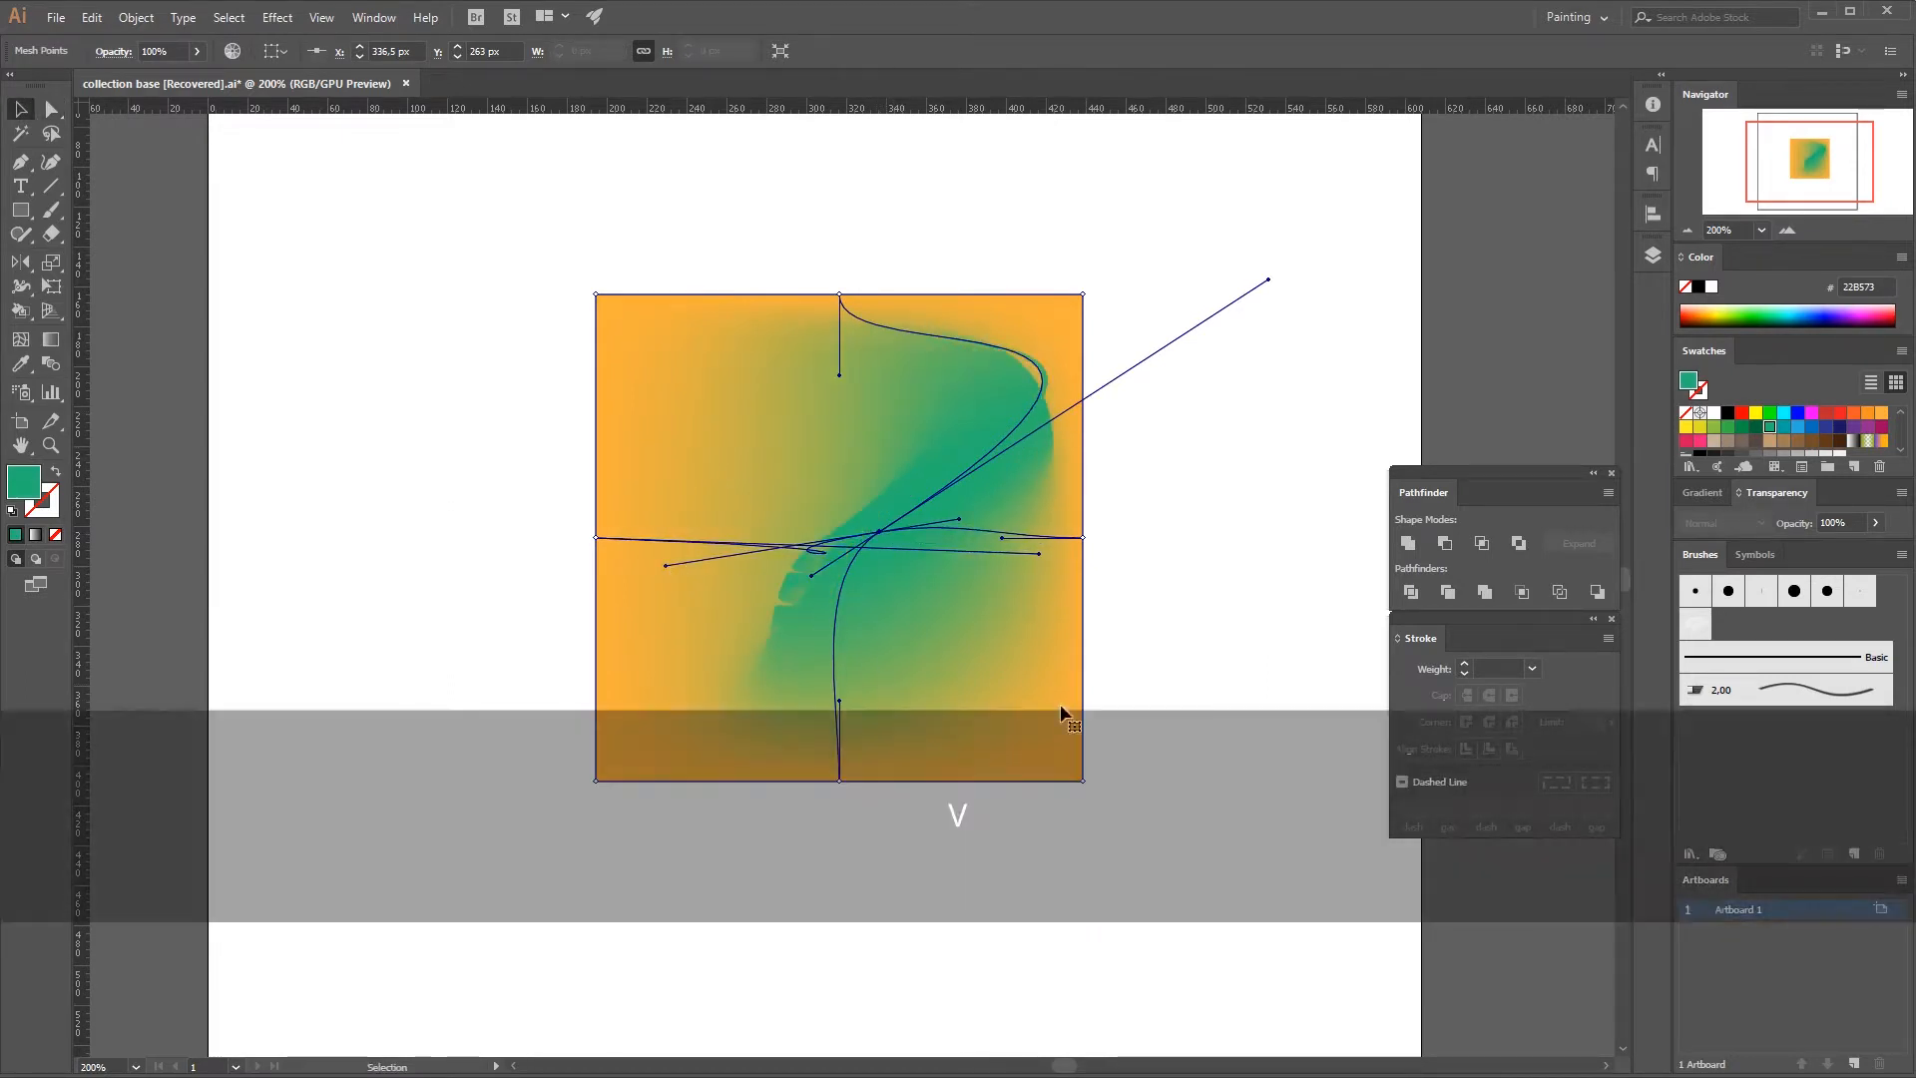
pyautogui.click(1179, 596)
pyautogui.moveTo(1179, 595); pyautogui.dragTo(557, 544)
pyautogui.press('Delete')
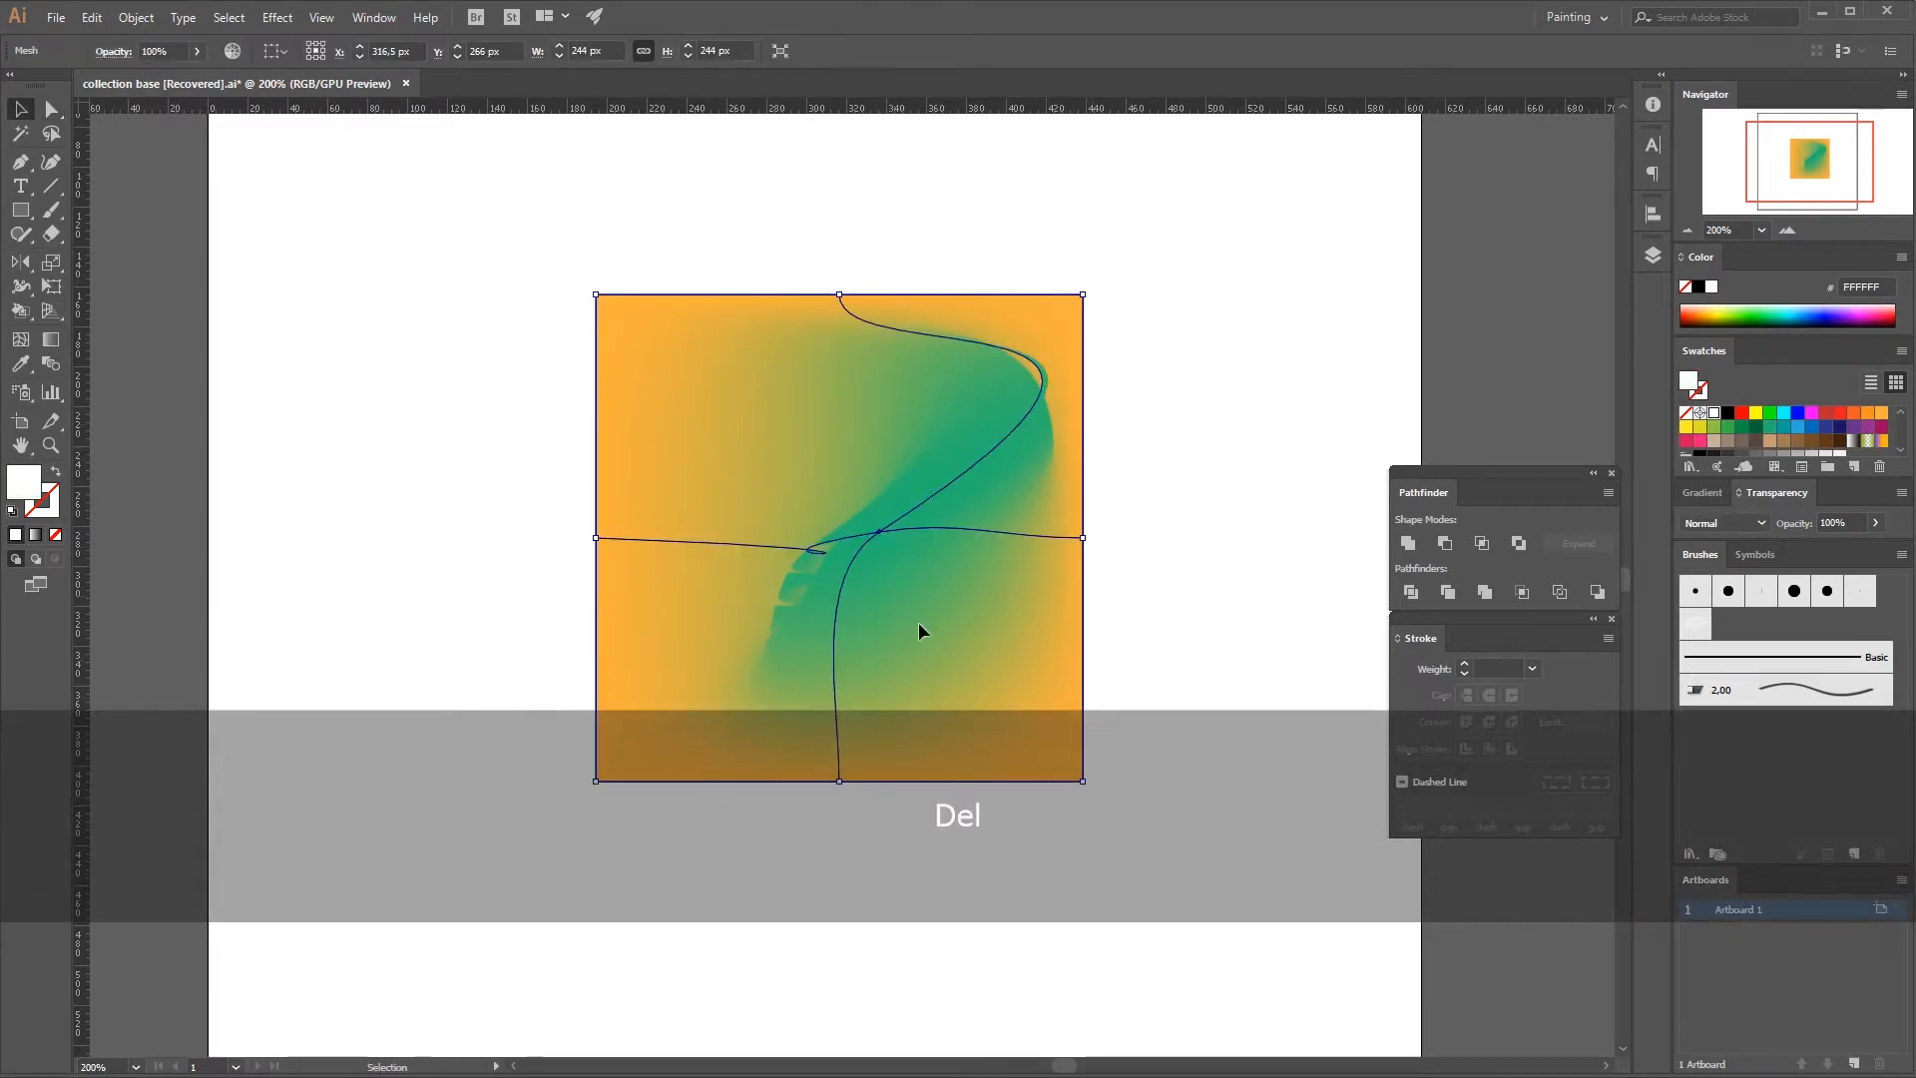
# Draw a square about 206.5 px wide in the middle of the artboard and fill it with dark green 006837.
pyautogui.press('m')
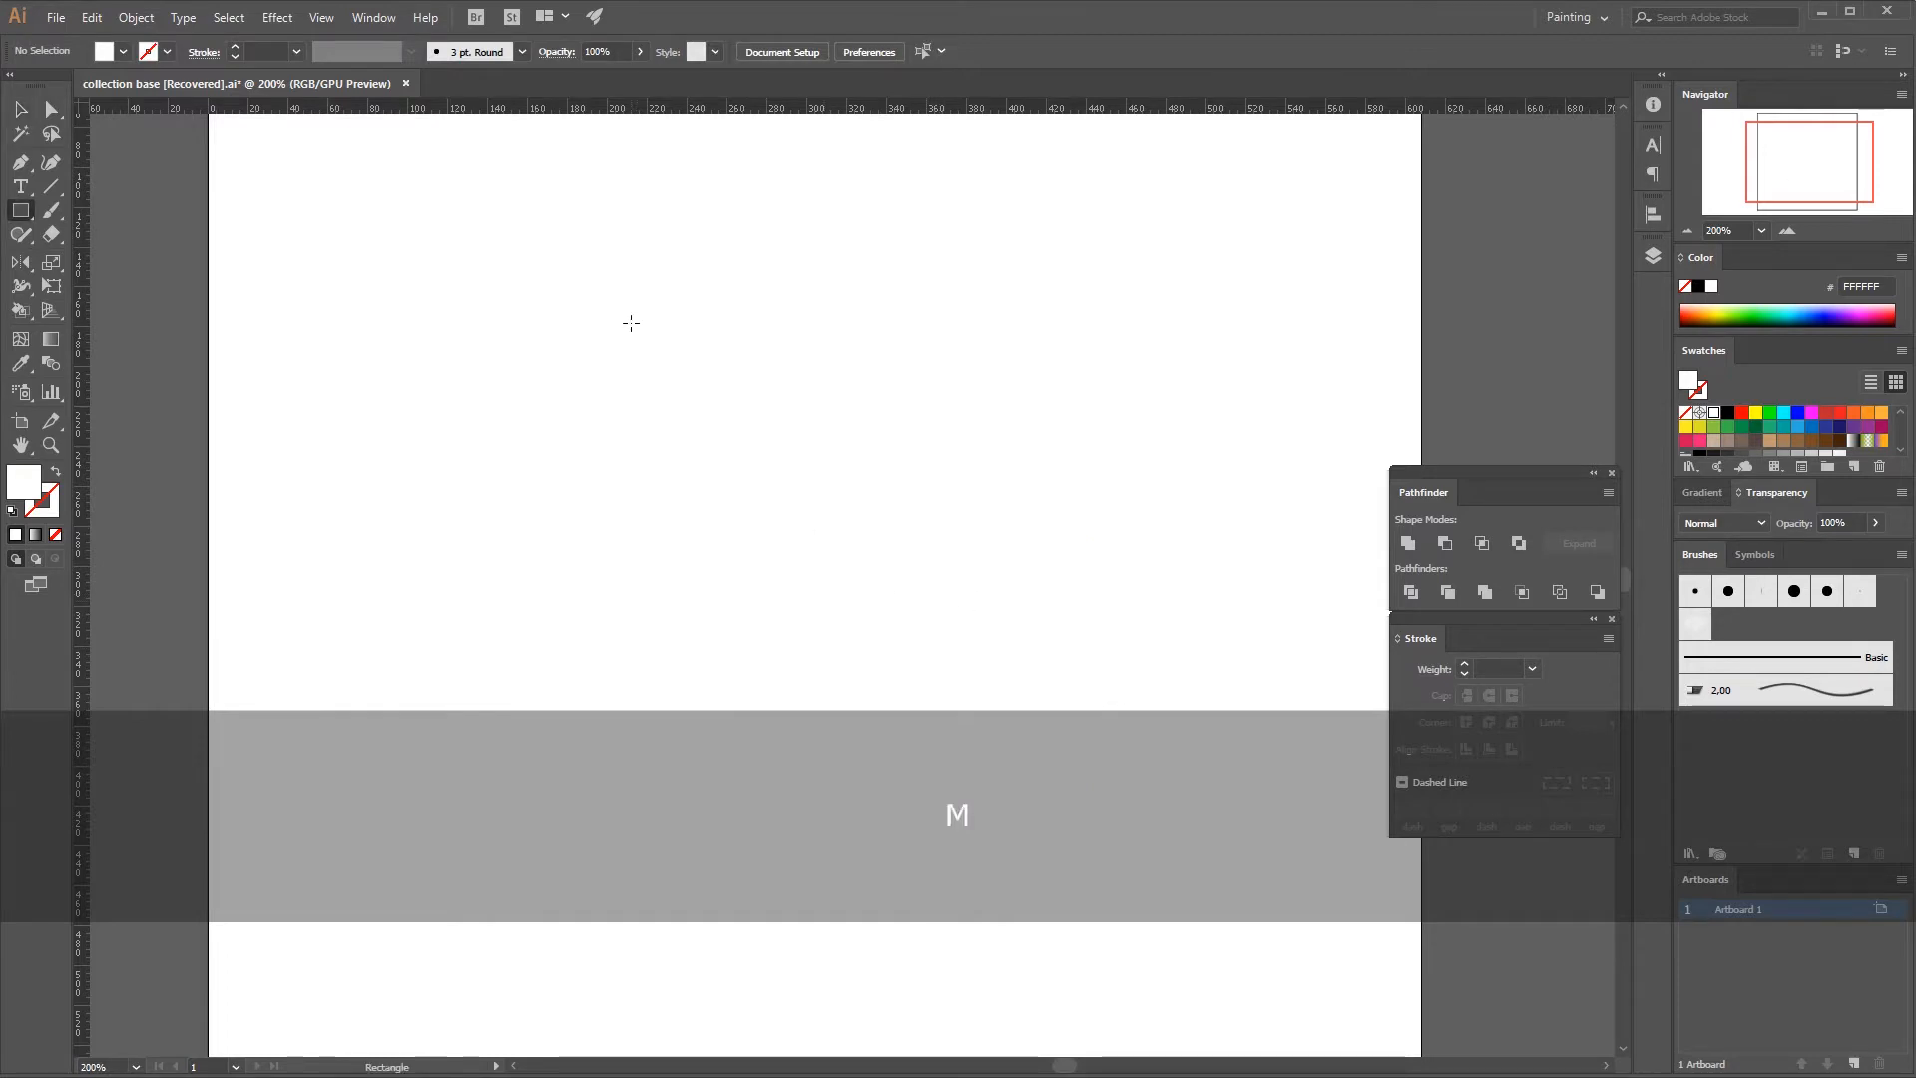
pyautogui.moveTo(630, 322); pyautogui.dragTo(1042, 733)
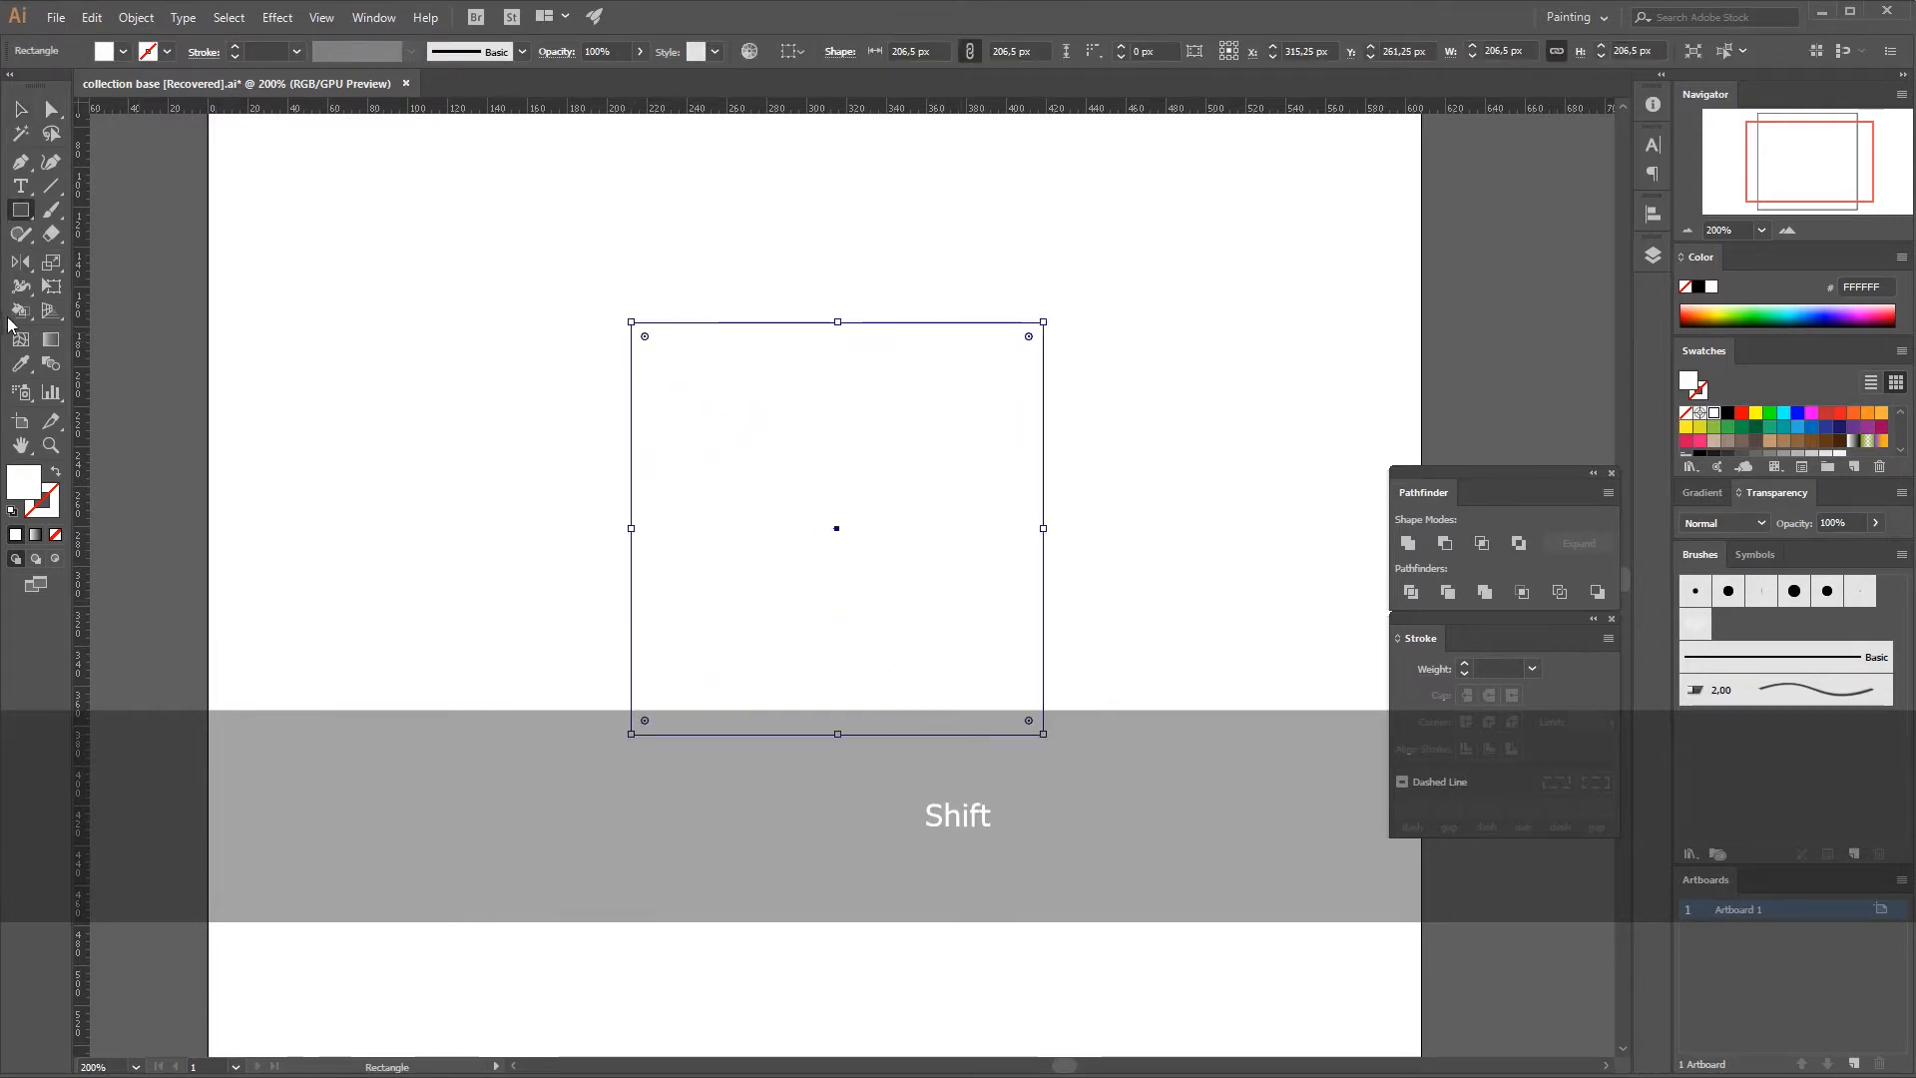
pyautogui.click(1755, 429)
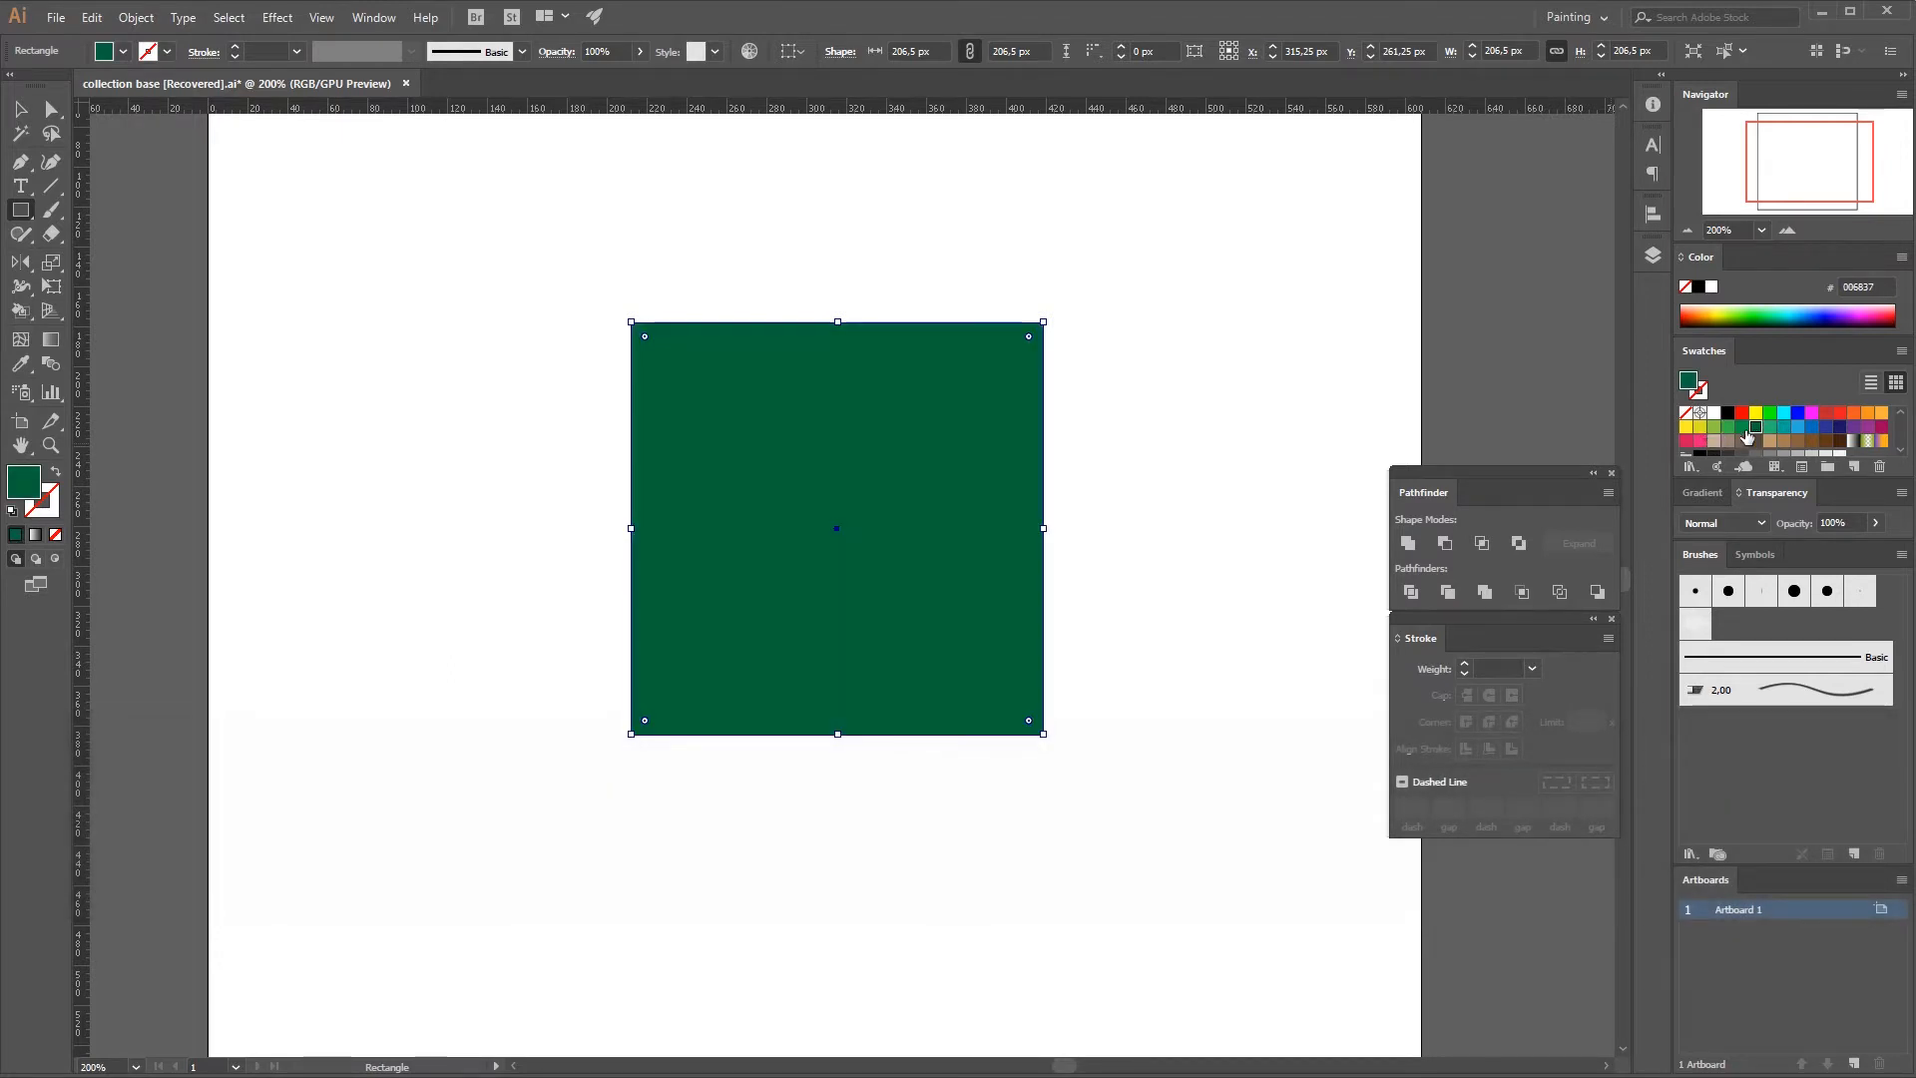
pyautogui.press('v')
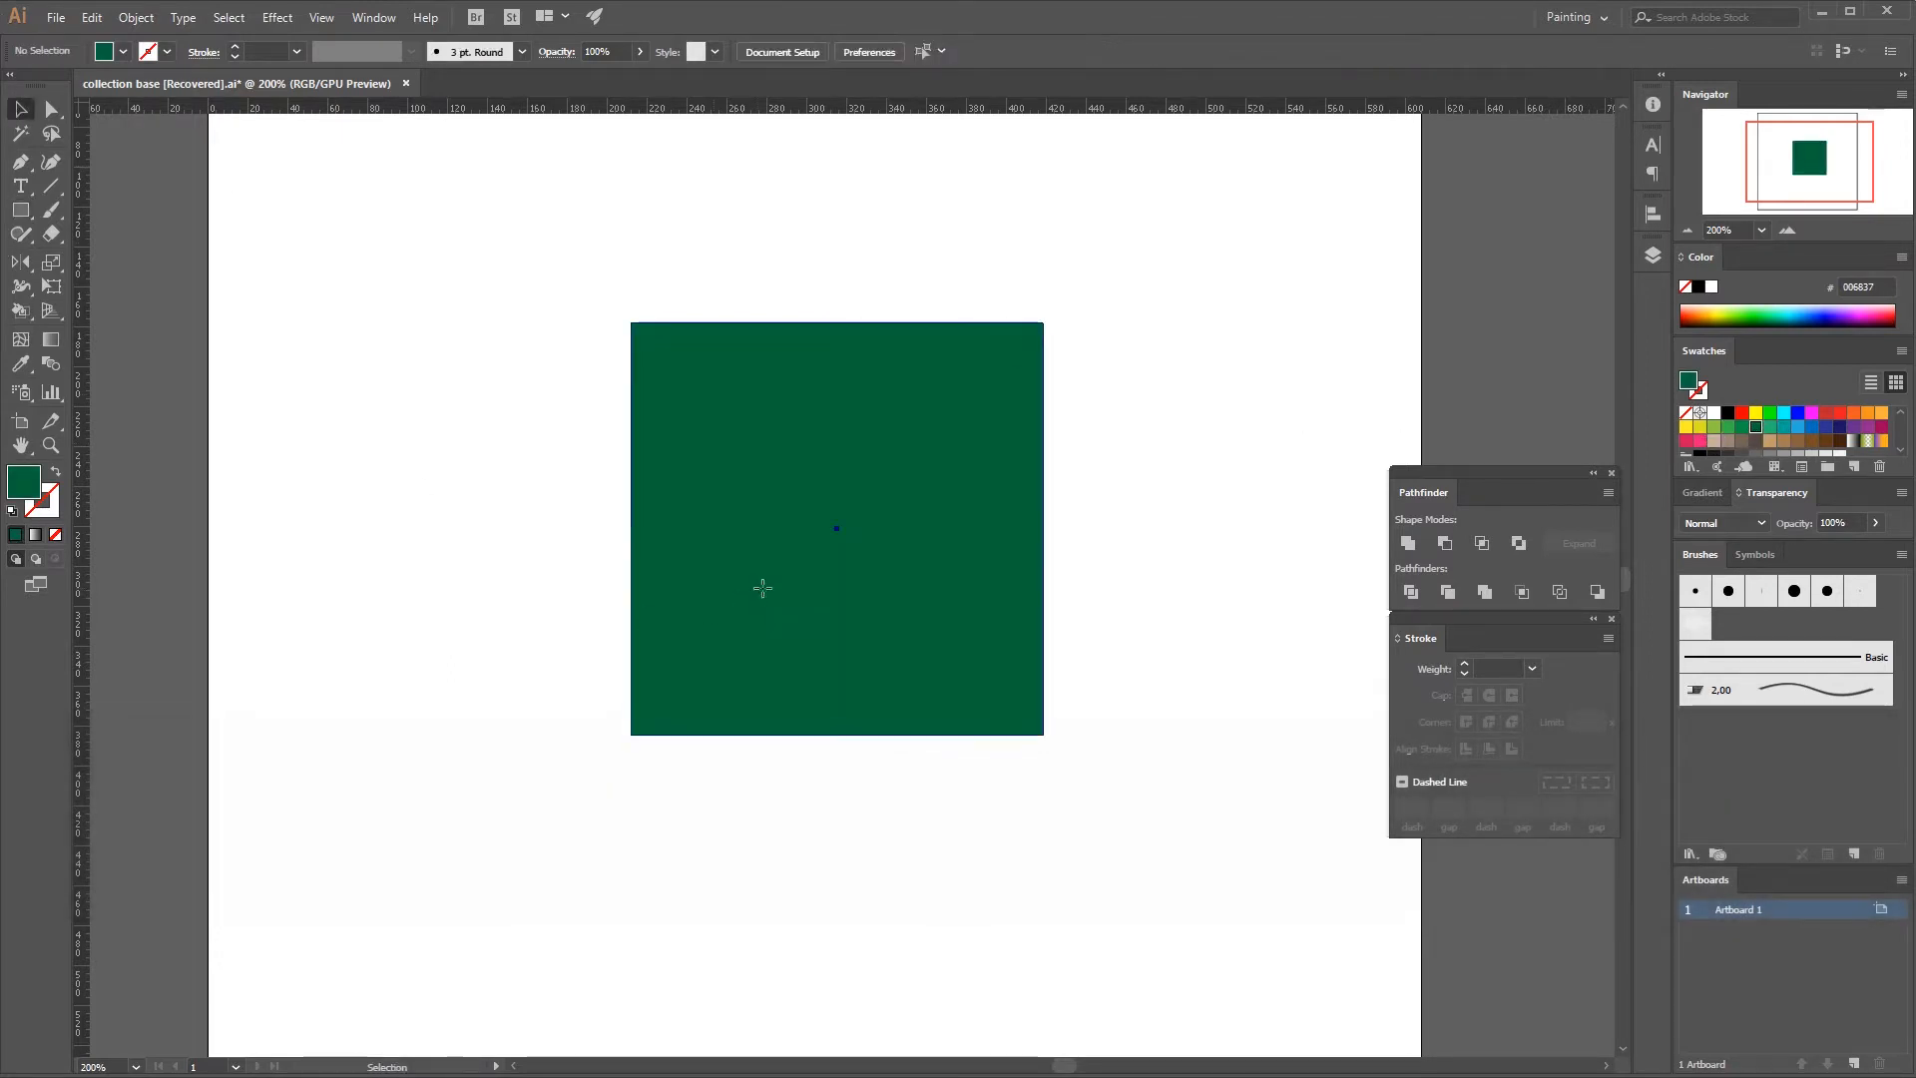
# Add mesh points to the green square with the Mesh tool, forming three vertical and three horizontal mesh lines.
pyautogui.click(20, 339)
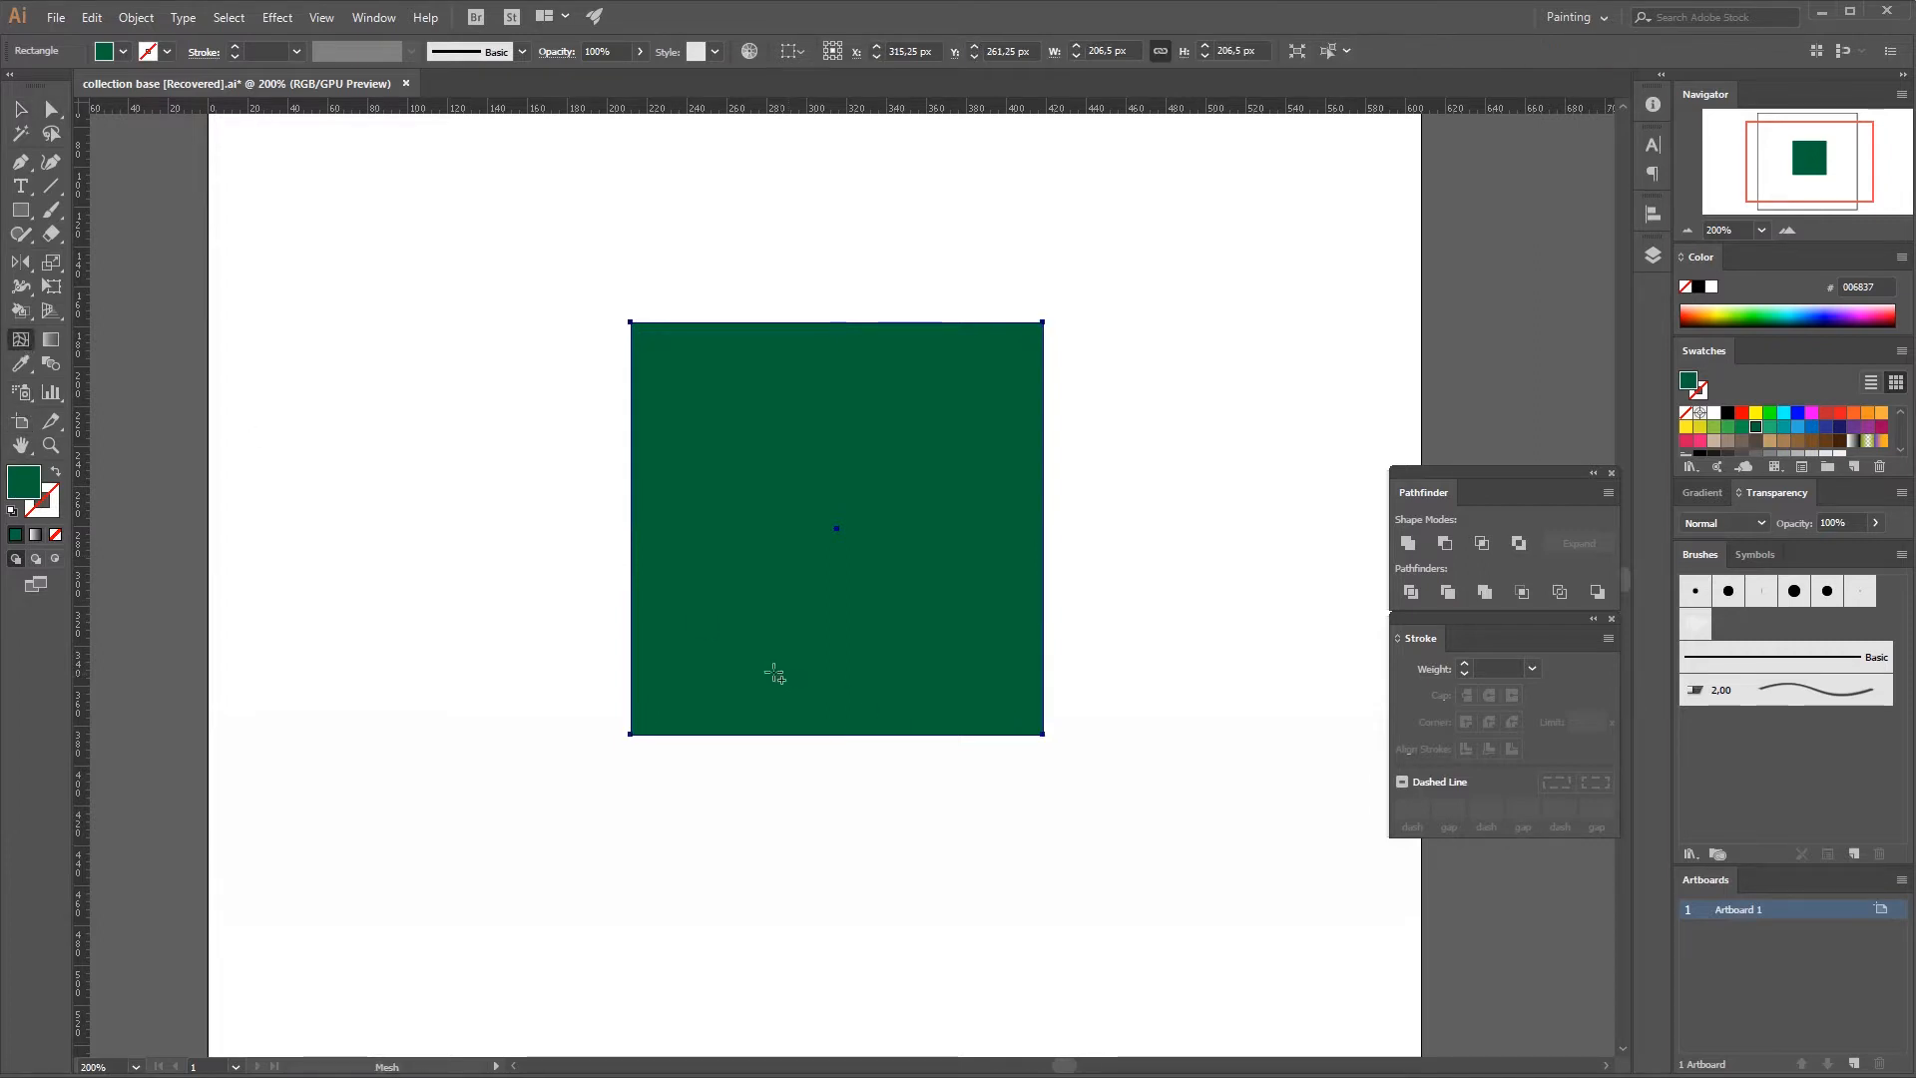
pyautogui.click(717, 671)
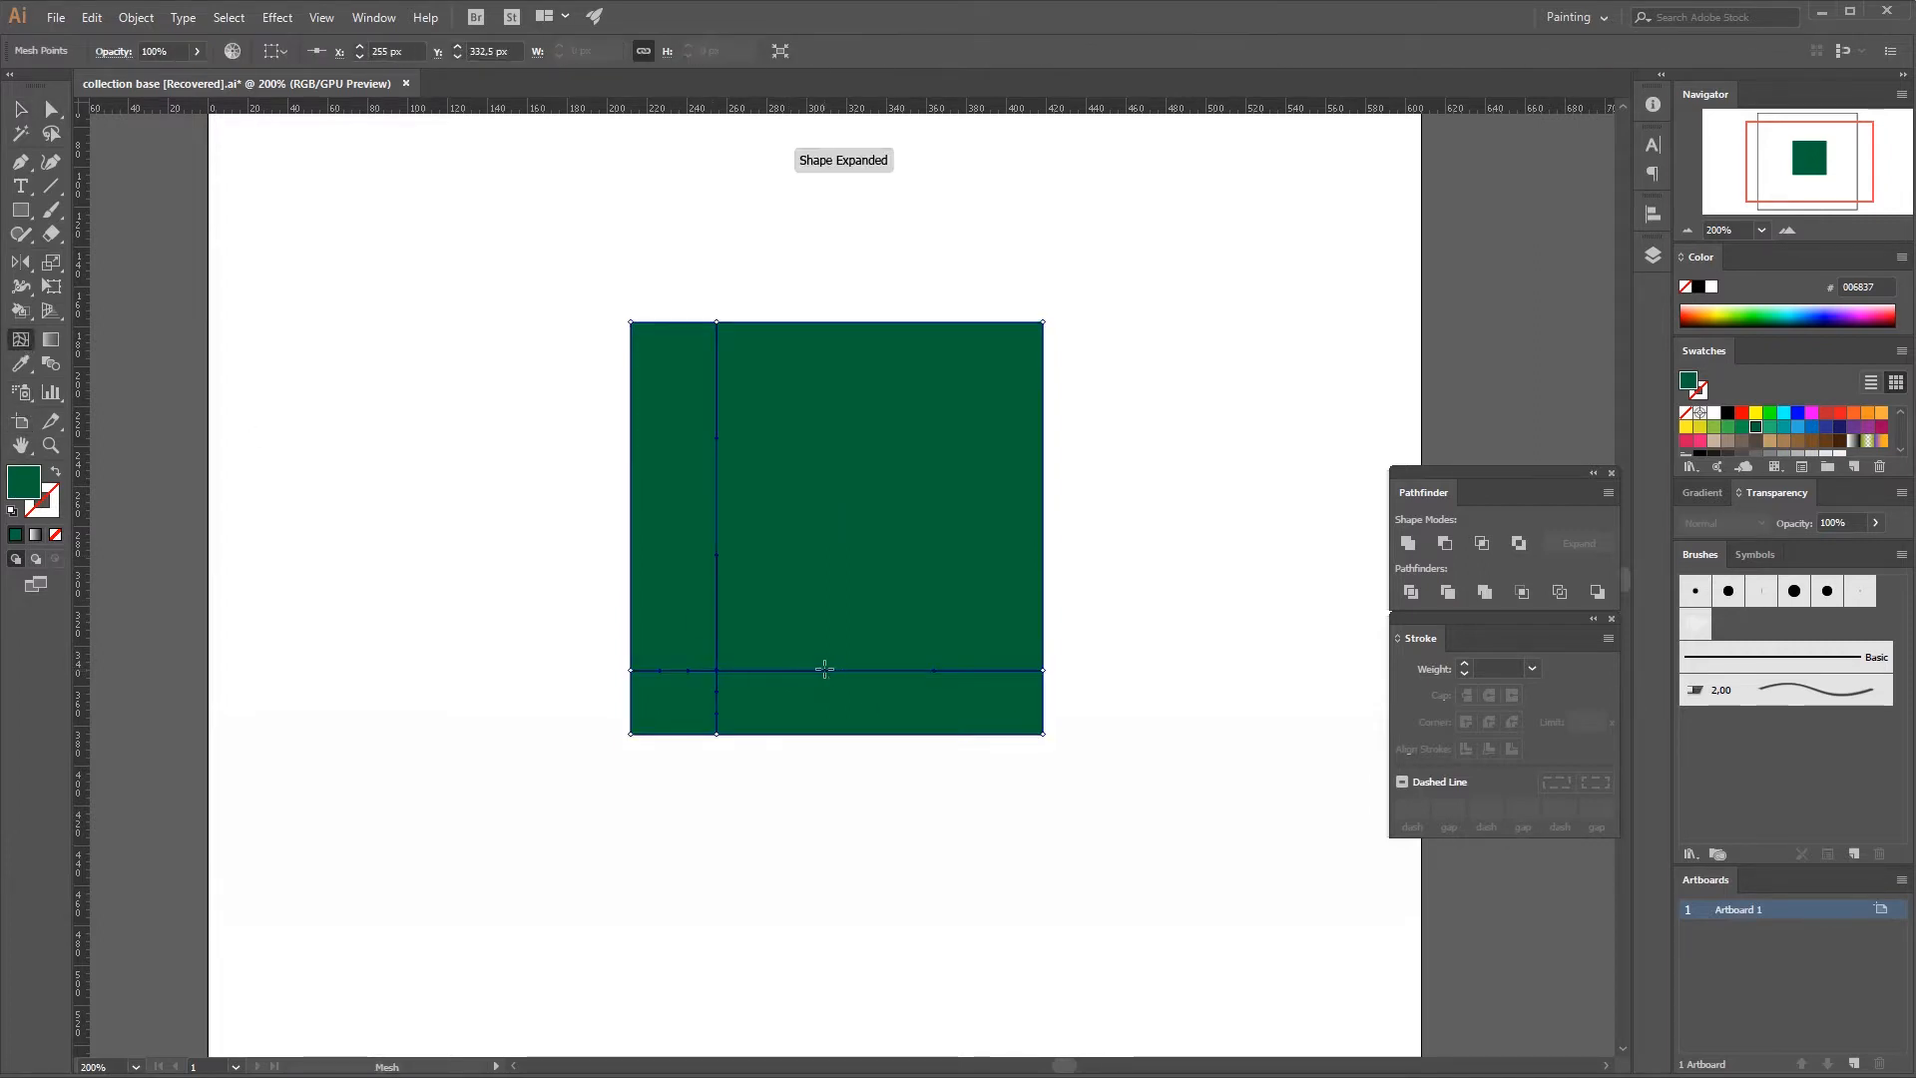
pyautogui.click(847, 670)
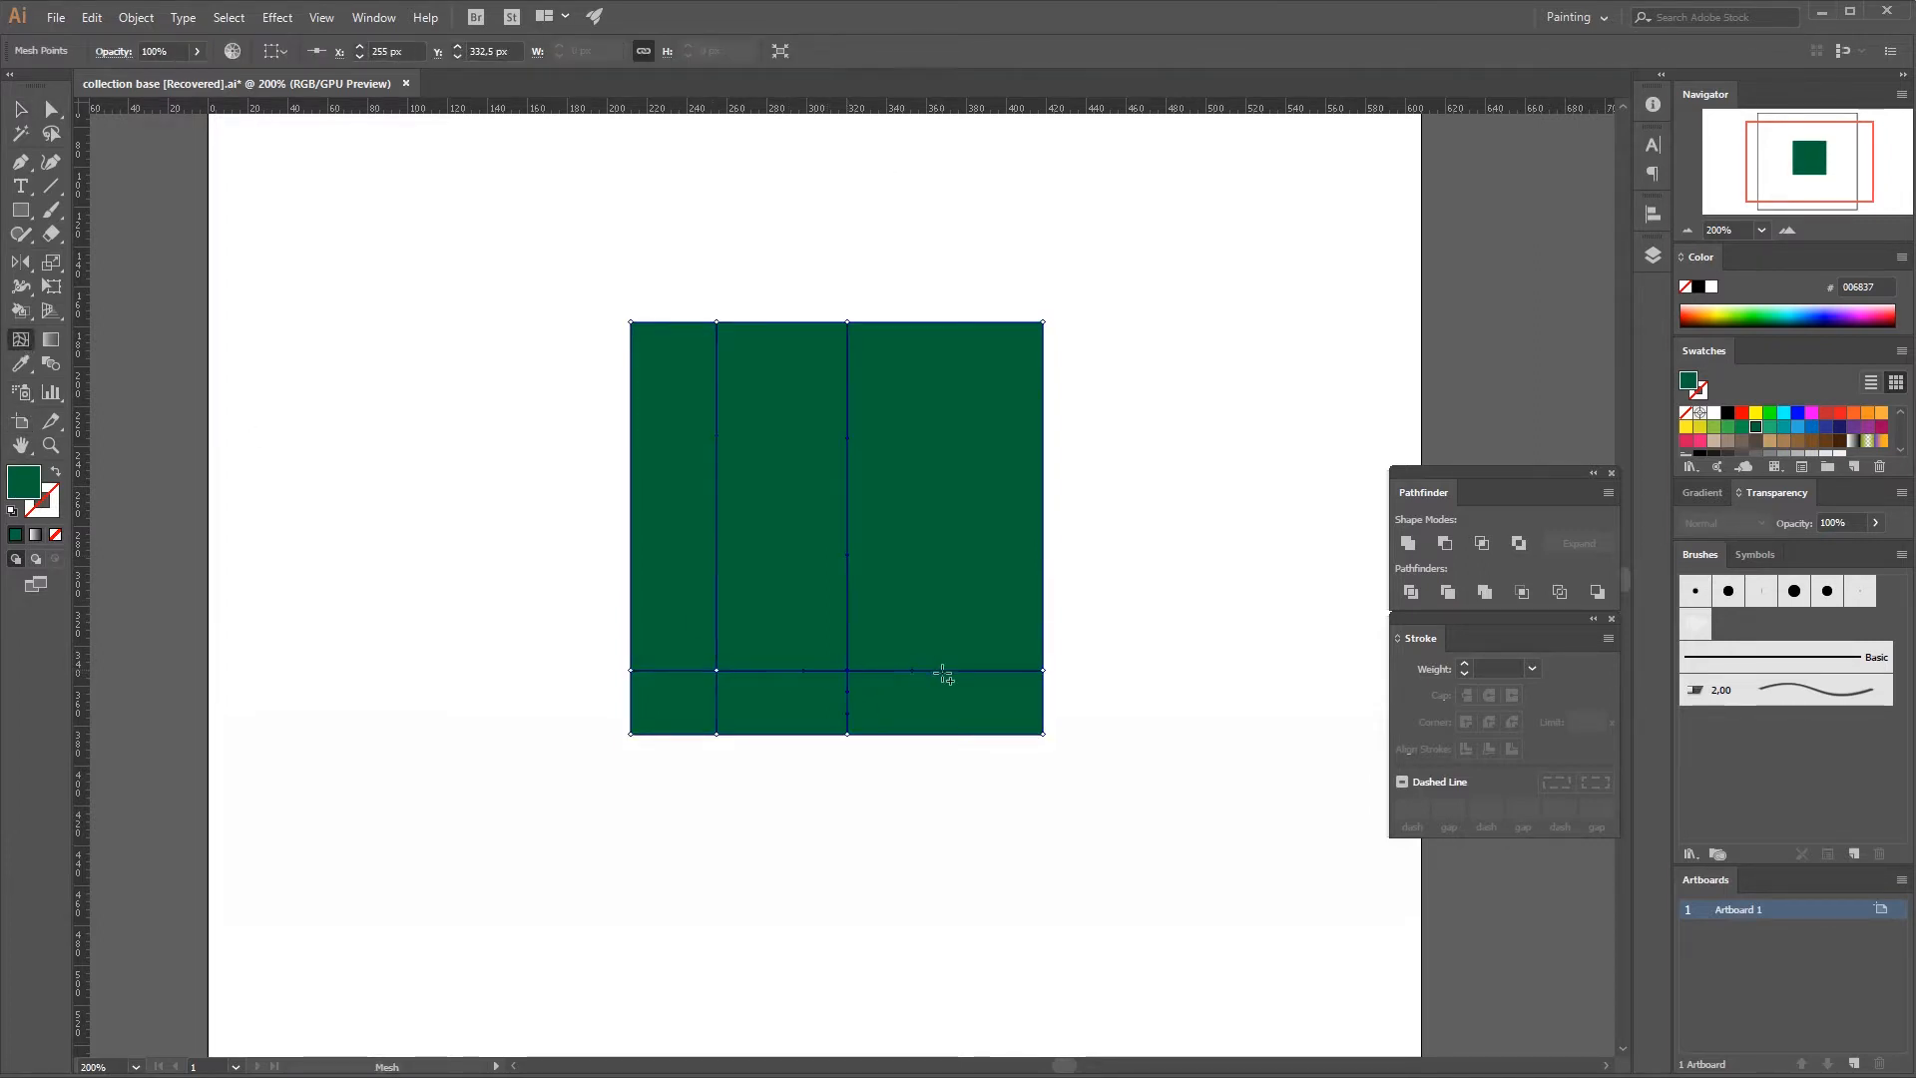
pyautogui.click(972, 671)
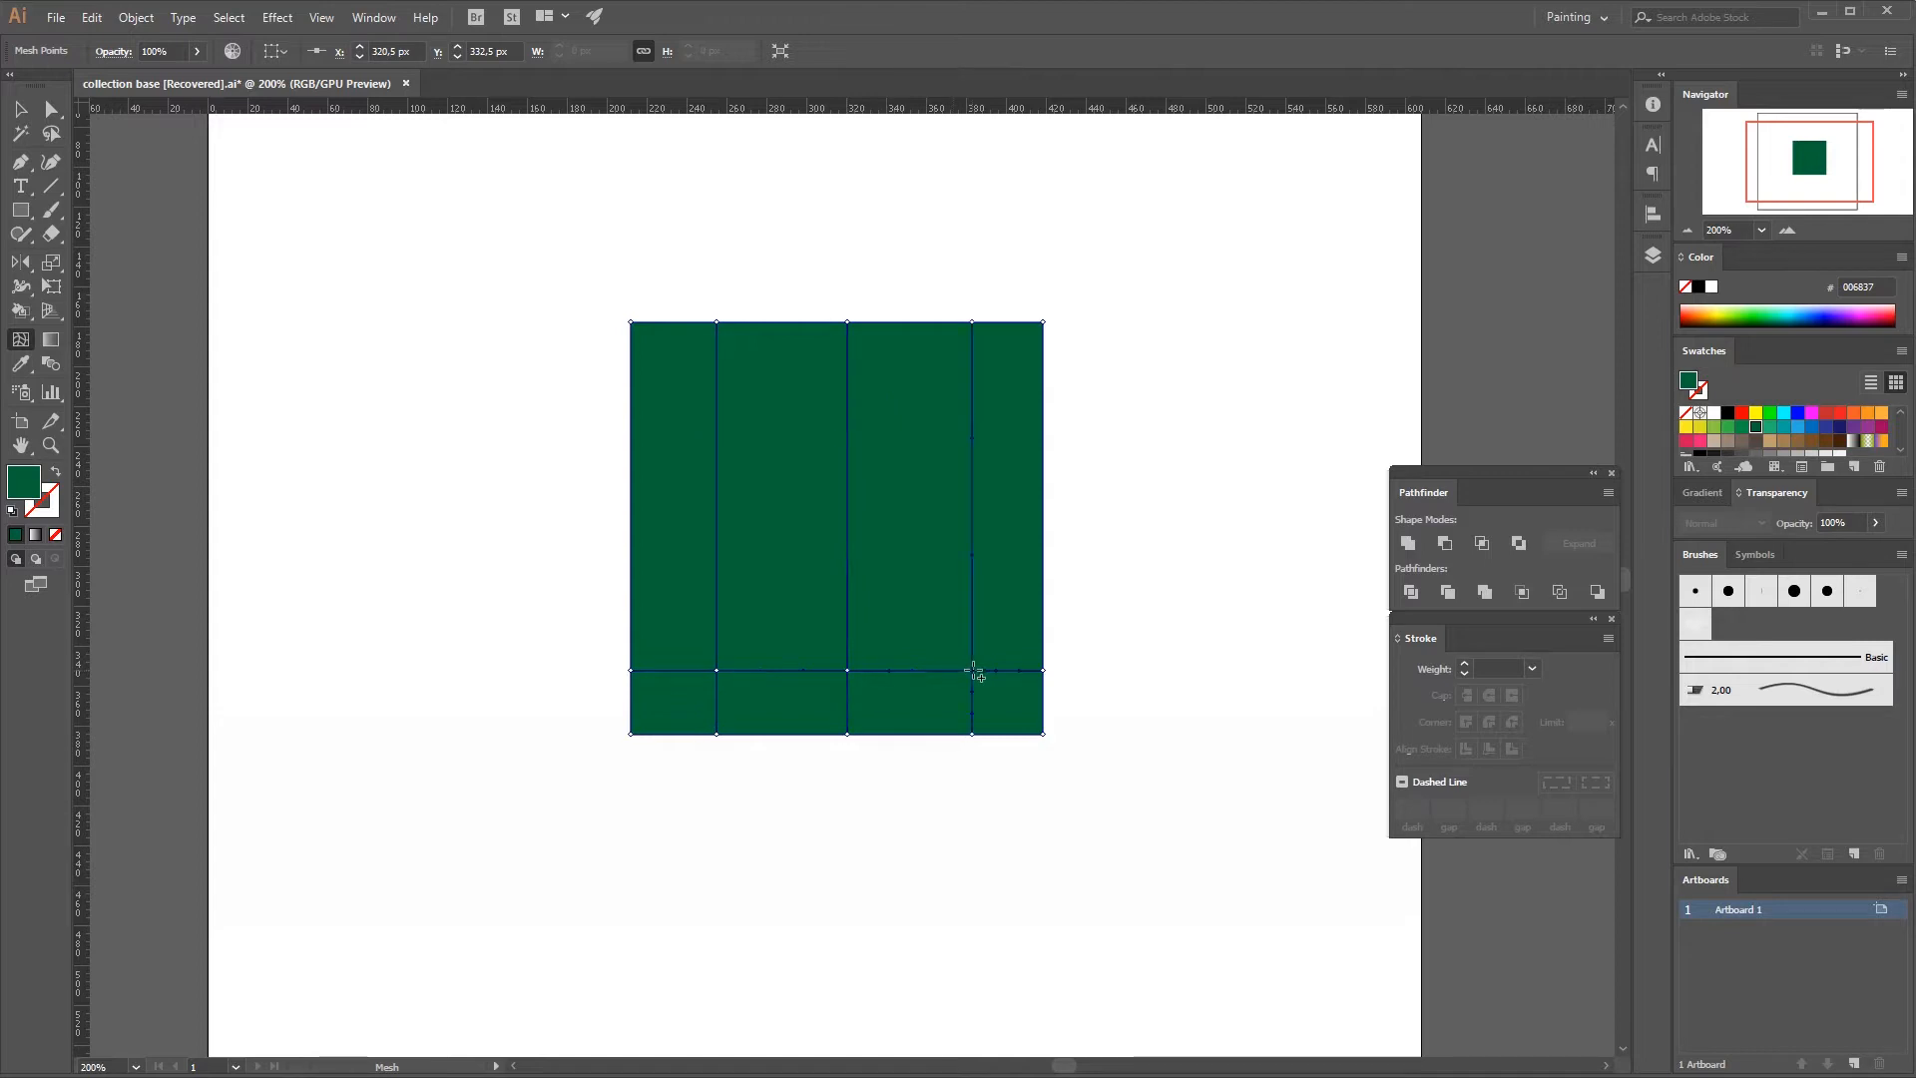
pyautogui.click(716, 526)
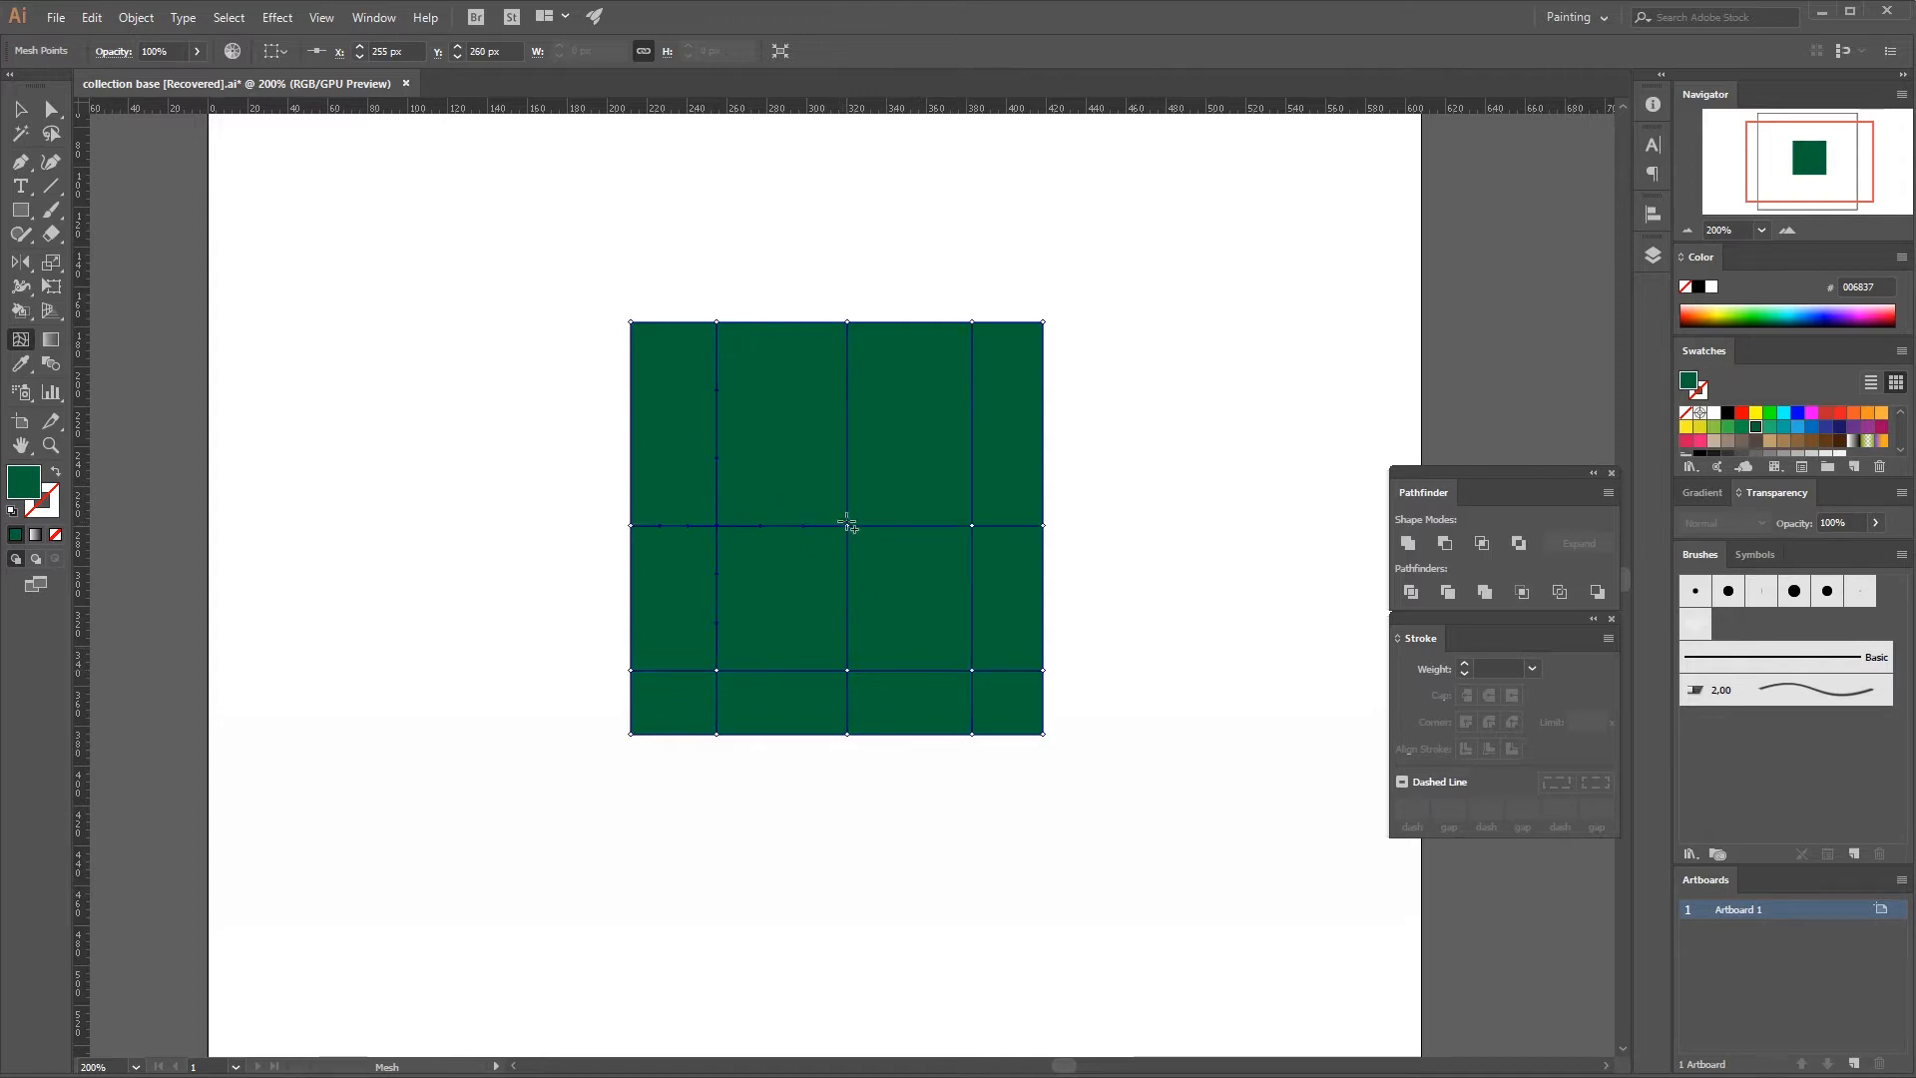
pyautogui.click(717, 402)
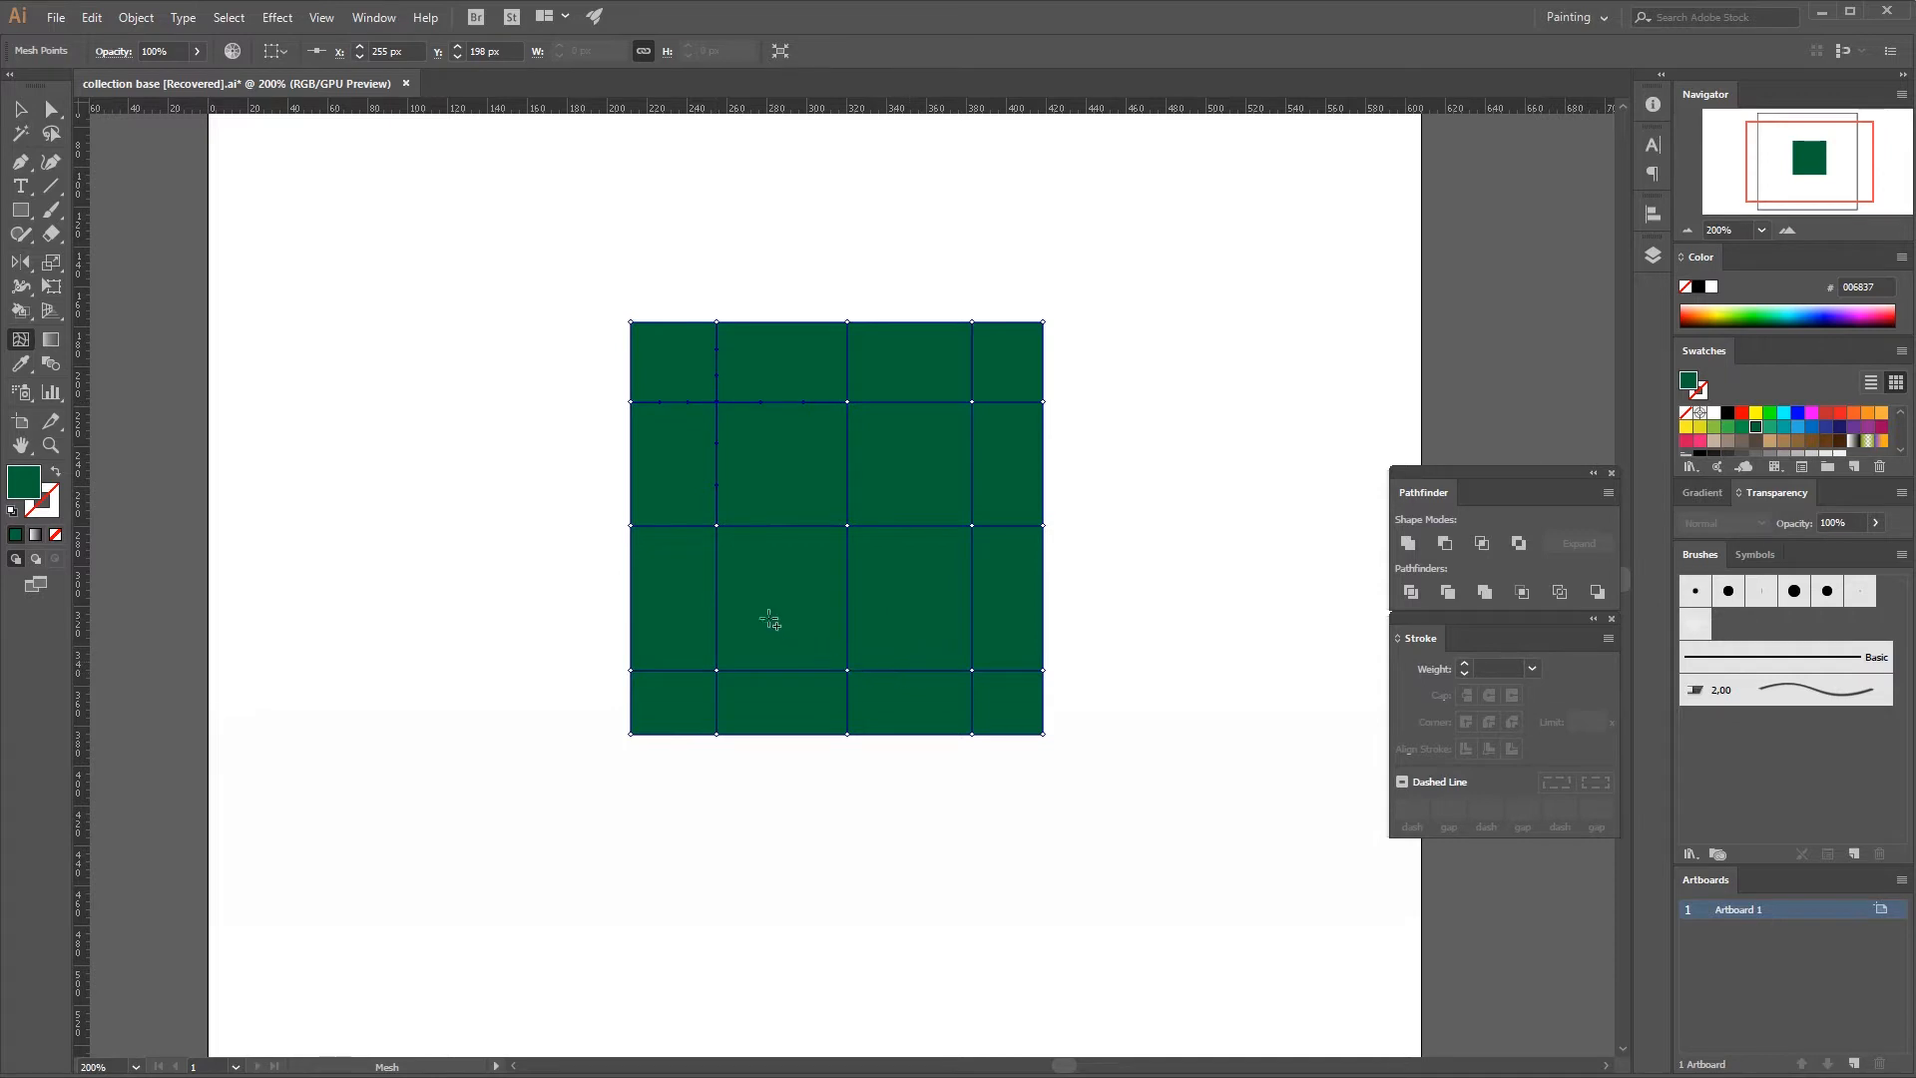
# Color the three interior mesh points of the bottom row green 009245.
pyautogui.press('a')
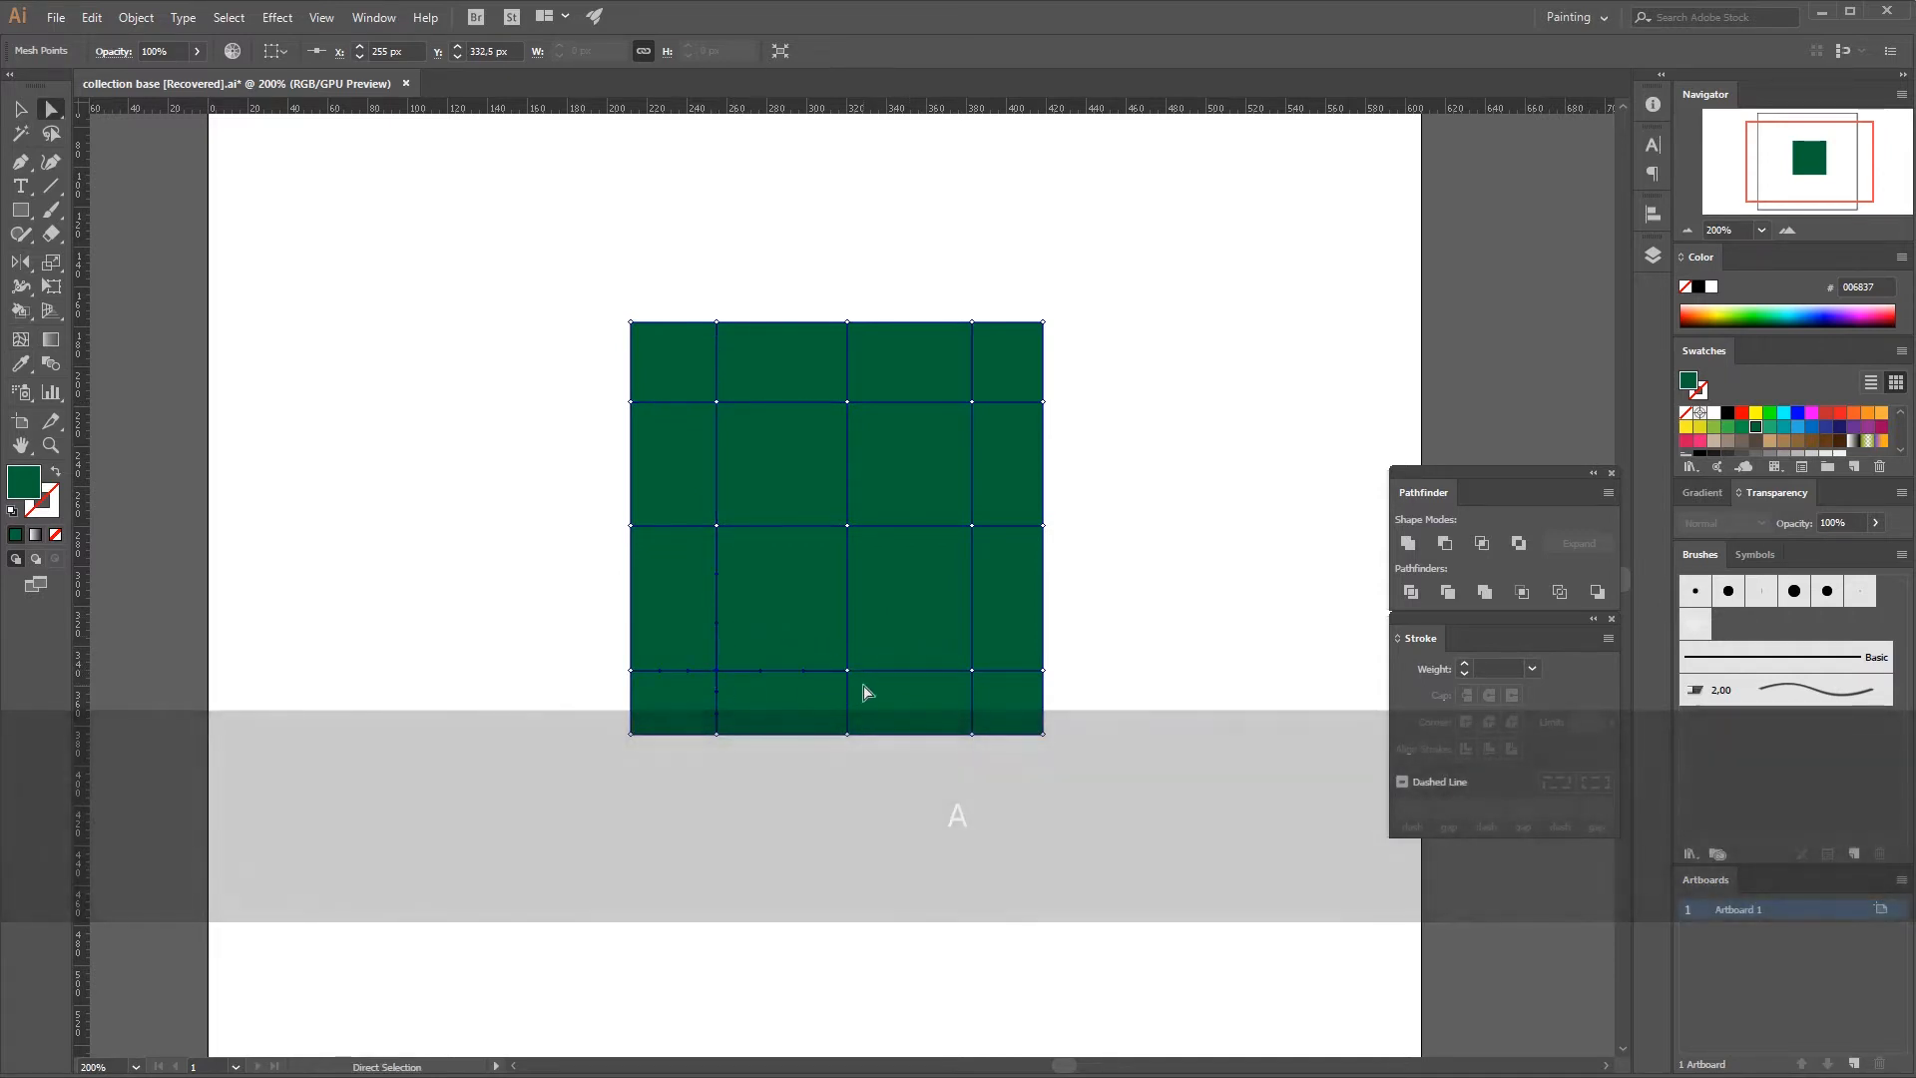
pyautogui.keyDown('shift'); pyautogui.click(972, 671); pyautogui.keyUp('shift')
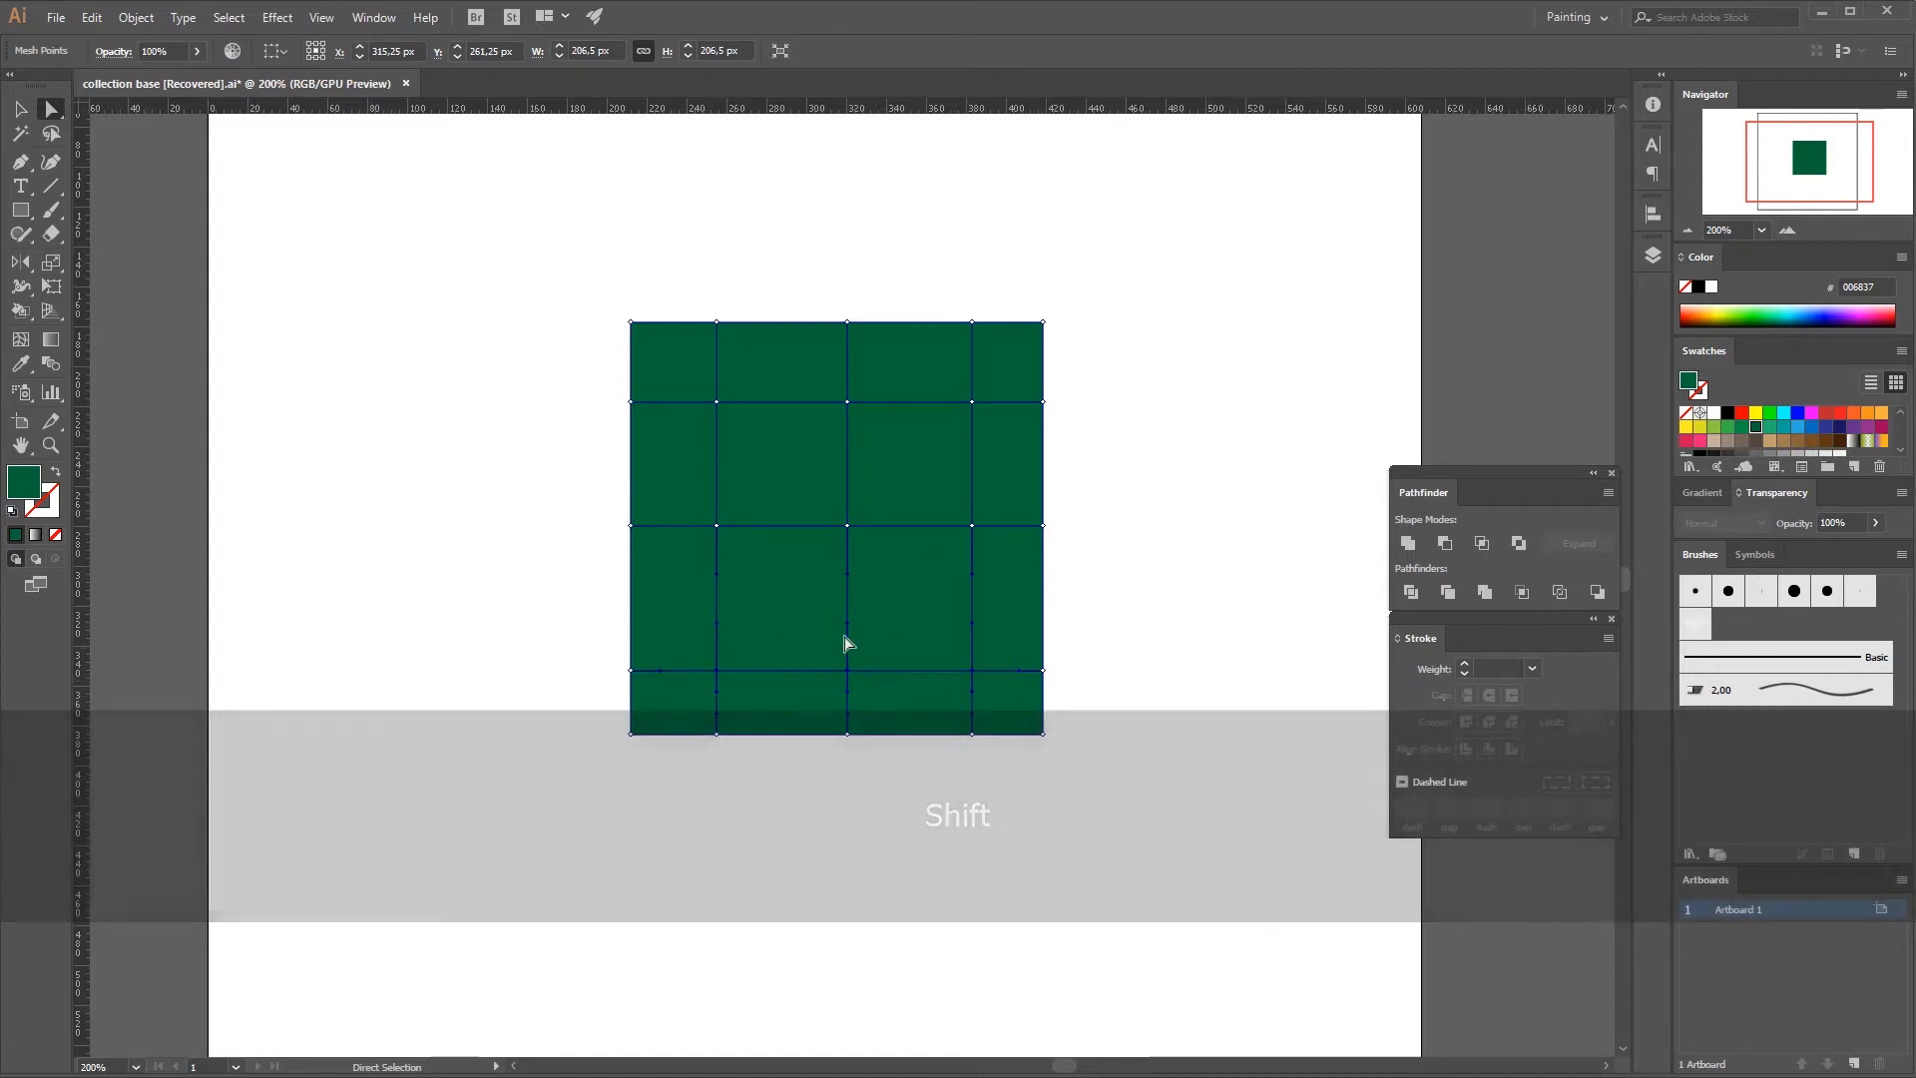
pyautogui.click(1743, 427)
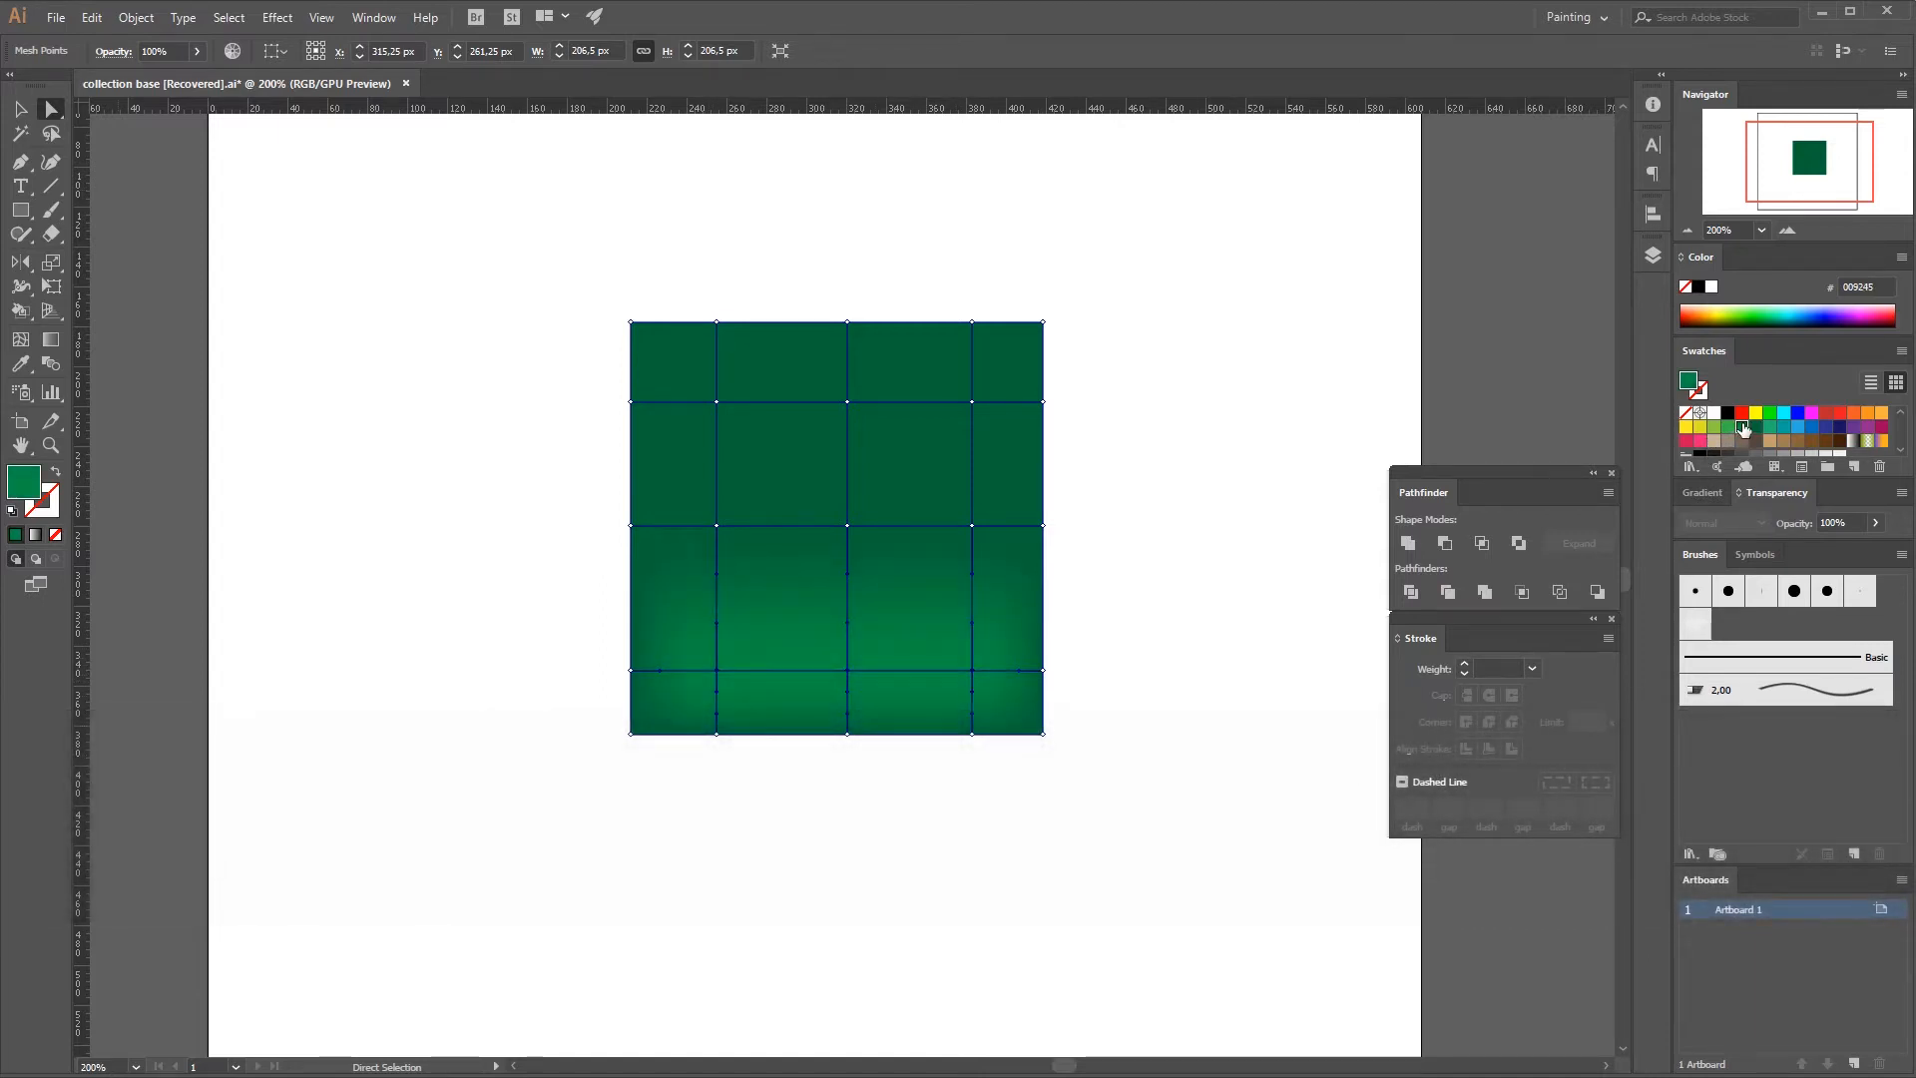
# Add the middle row's three interior mesh points to the selection and color both lower rows lighter green 39B54A.
pyautogui.keyDown('shift'); pyautogui.click(716, 527); pyautogui.keyUp('shift')
pyautogui.keyDown('shift'); pyautogui.click(848, 528); pyautogui.keyUp('shift')
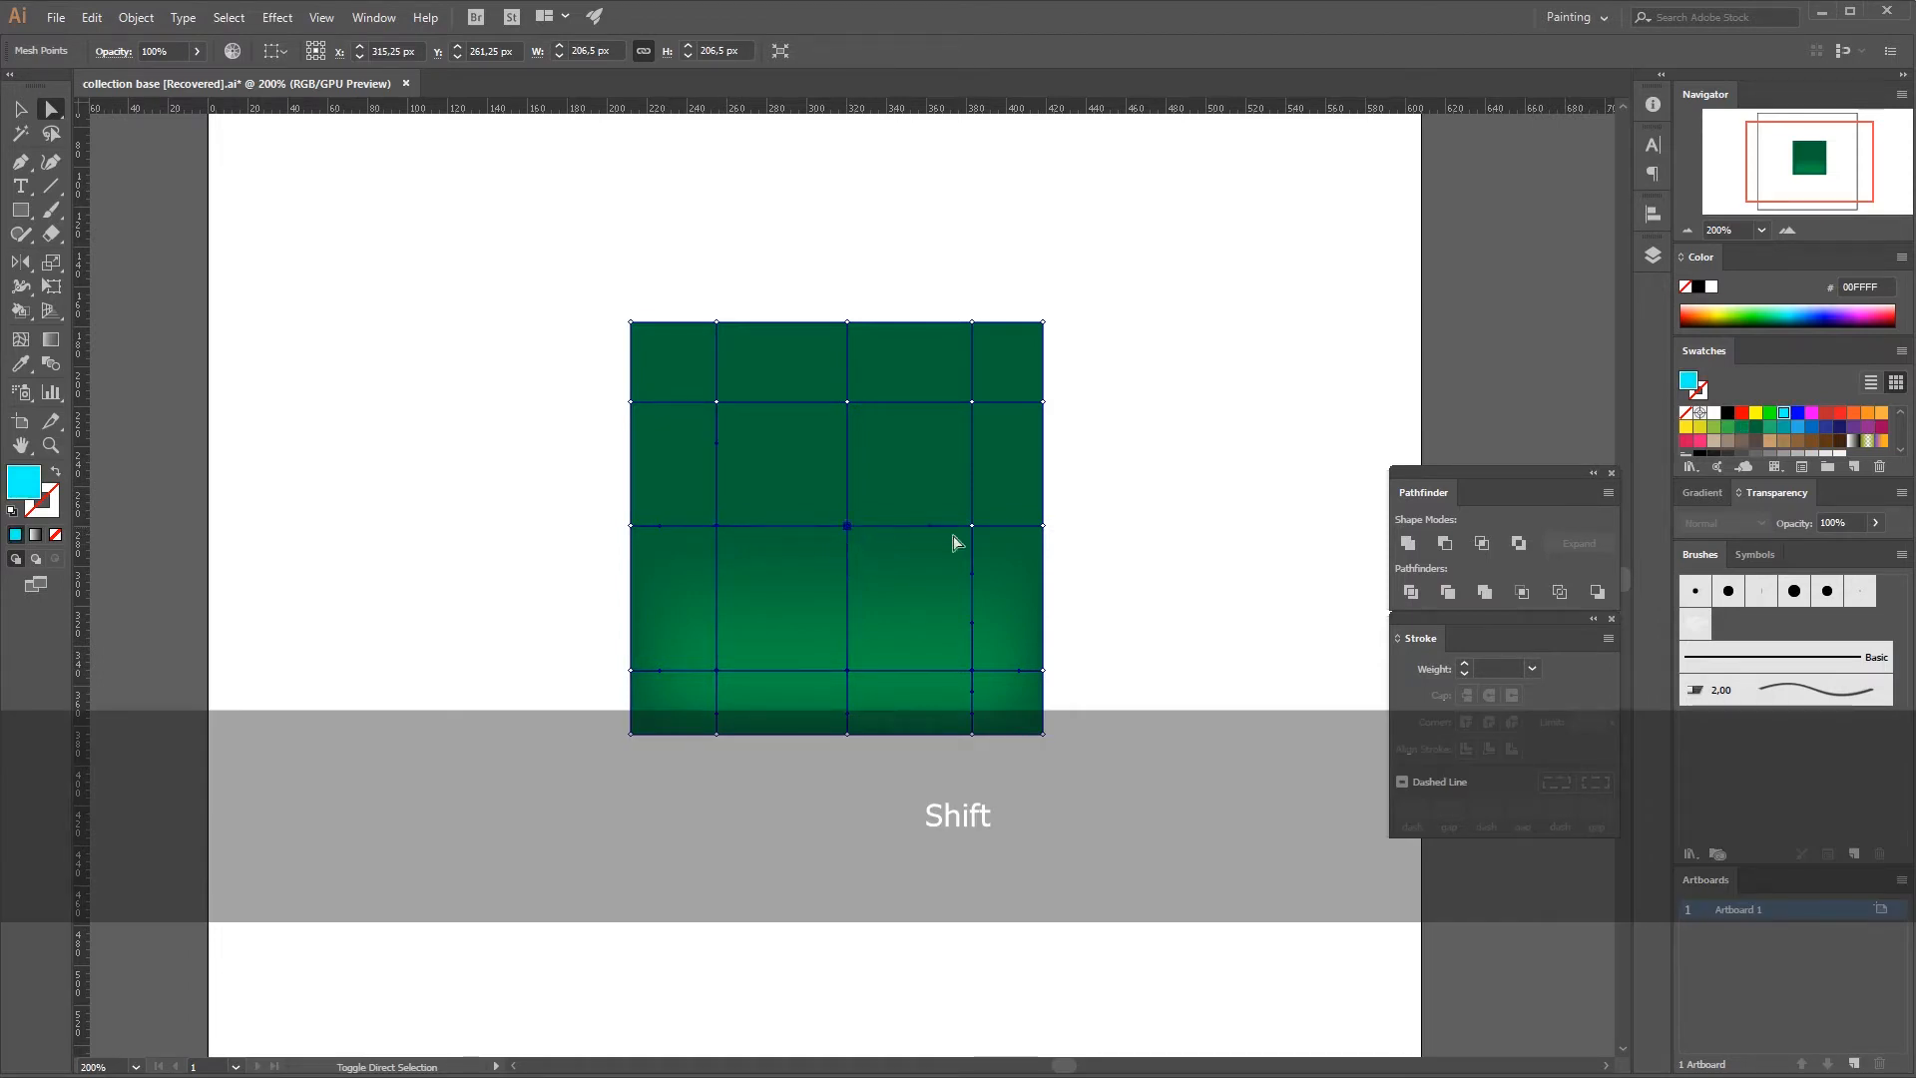
pyautogui.keyDown('shift'); pyautogui.click(971, 525); pyautogui.keyUp('shift')
pyautogui.click(1730, 431)
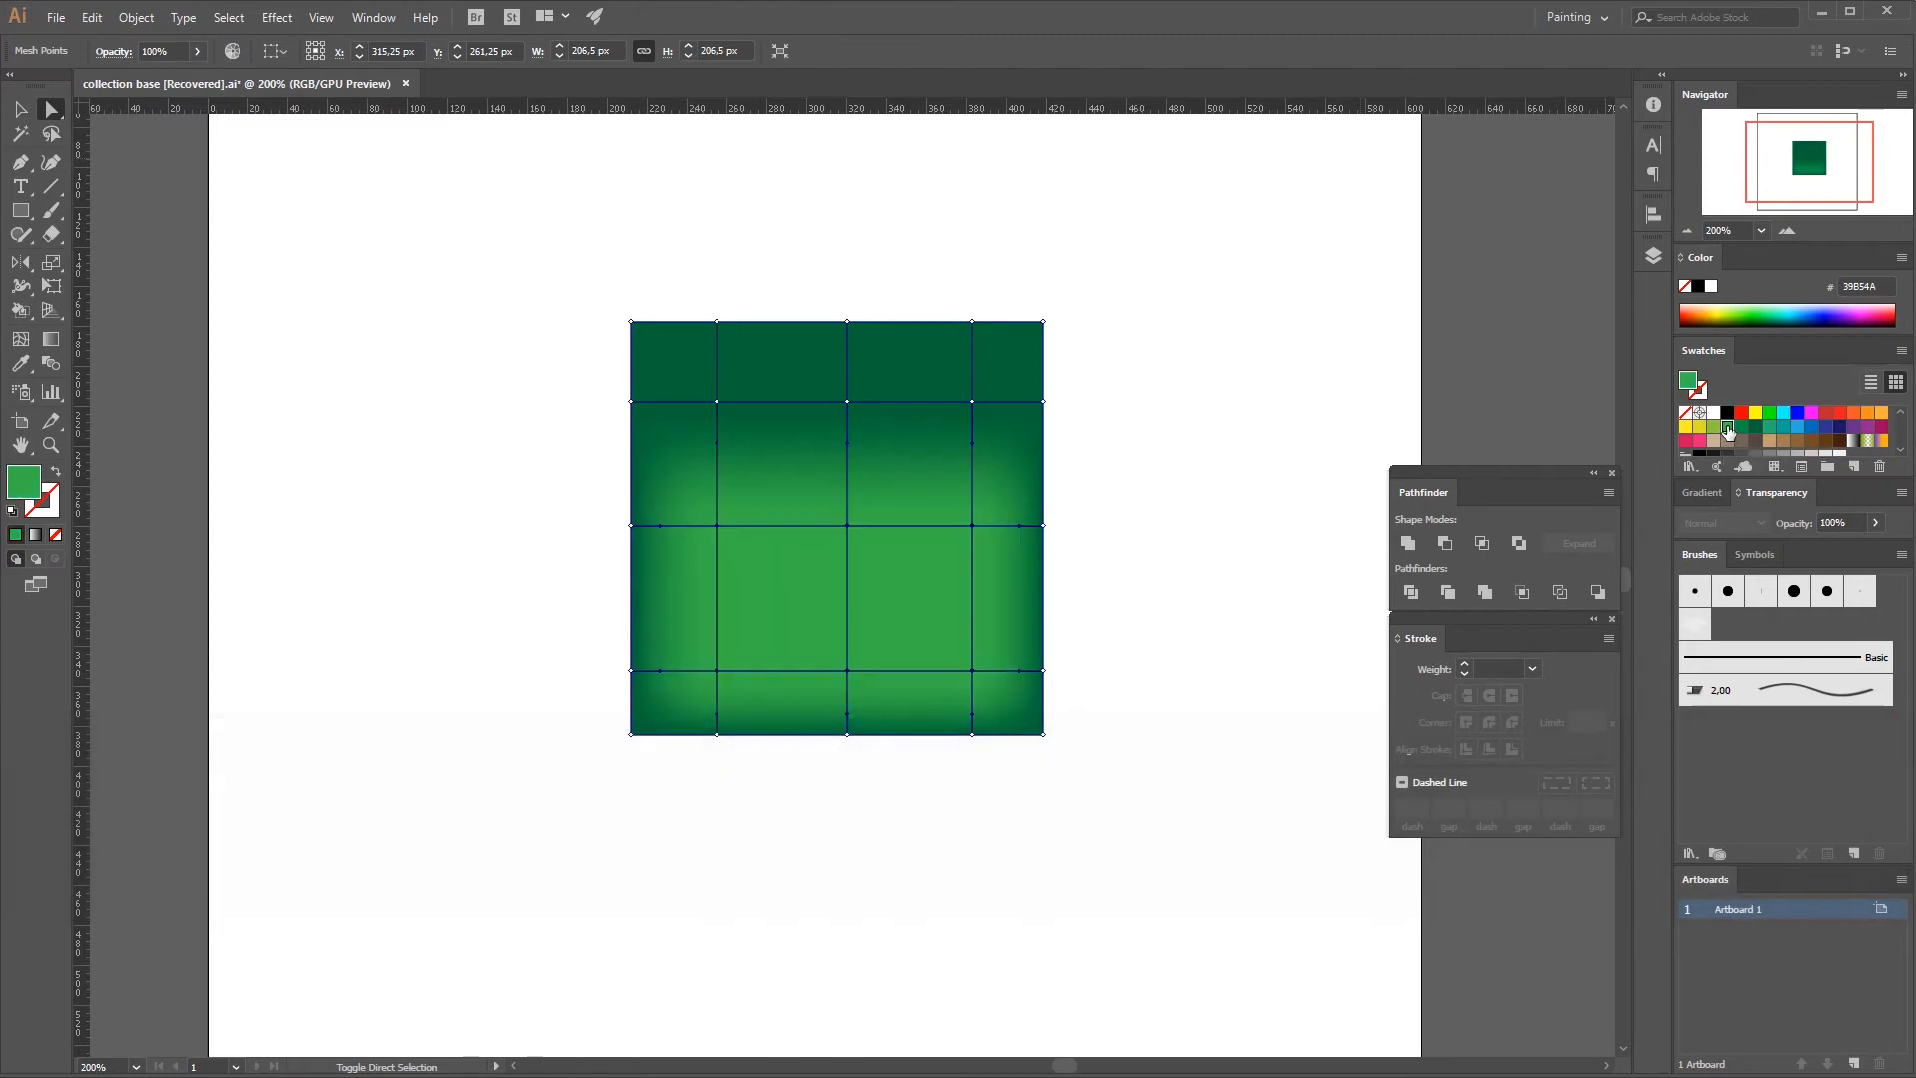
# Try a yellow-green fill on all nine interior mesh points and undo it.
pyautogui.keyDown('shift'); pyautogui.click(717, 402); pyautogui.keyUp('shift')
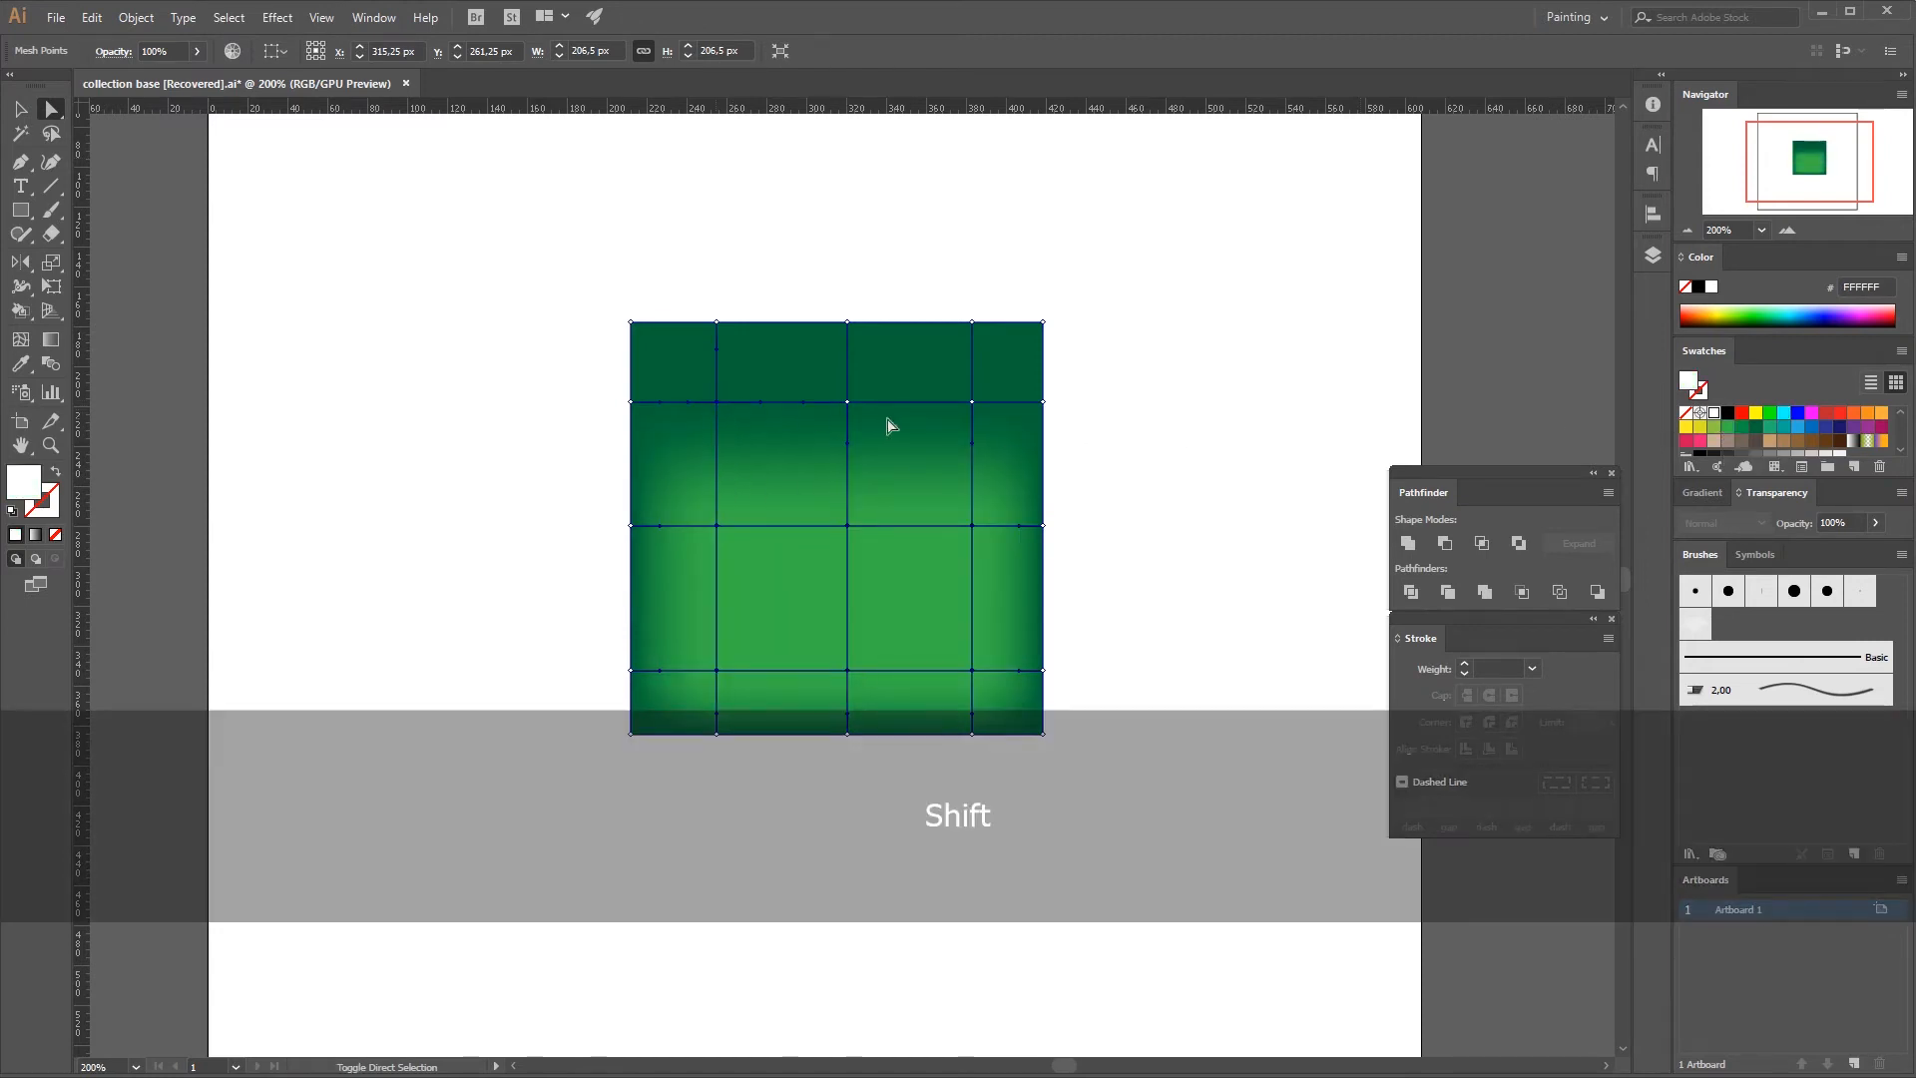
pyautogui.click(1701, 427)
pyautogui.hotkey('ctrl', 'z')
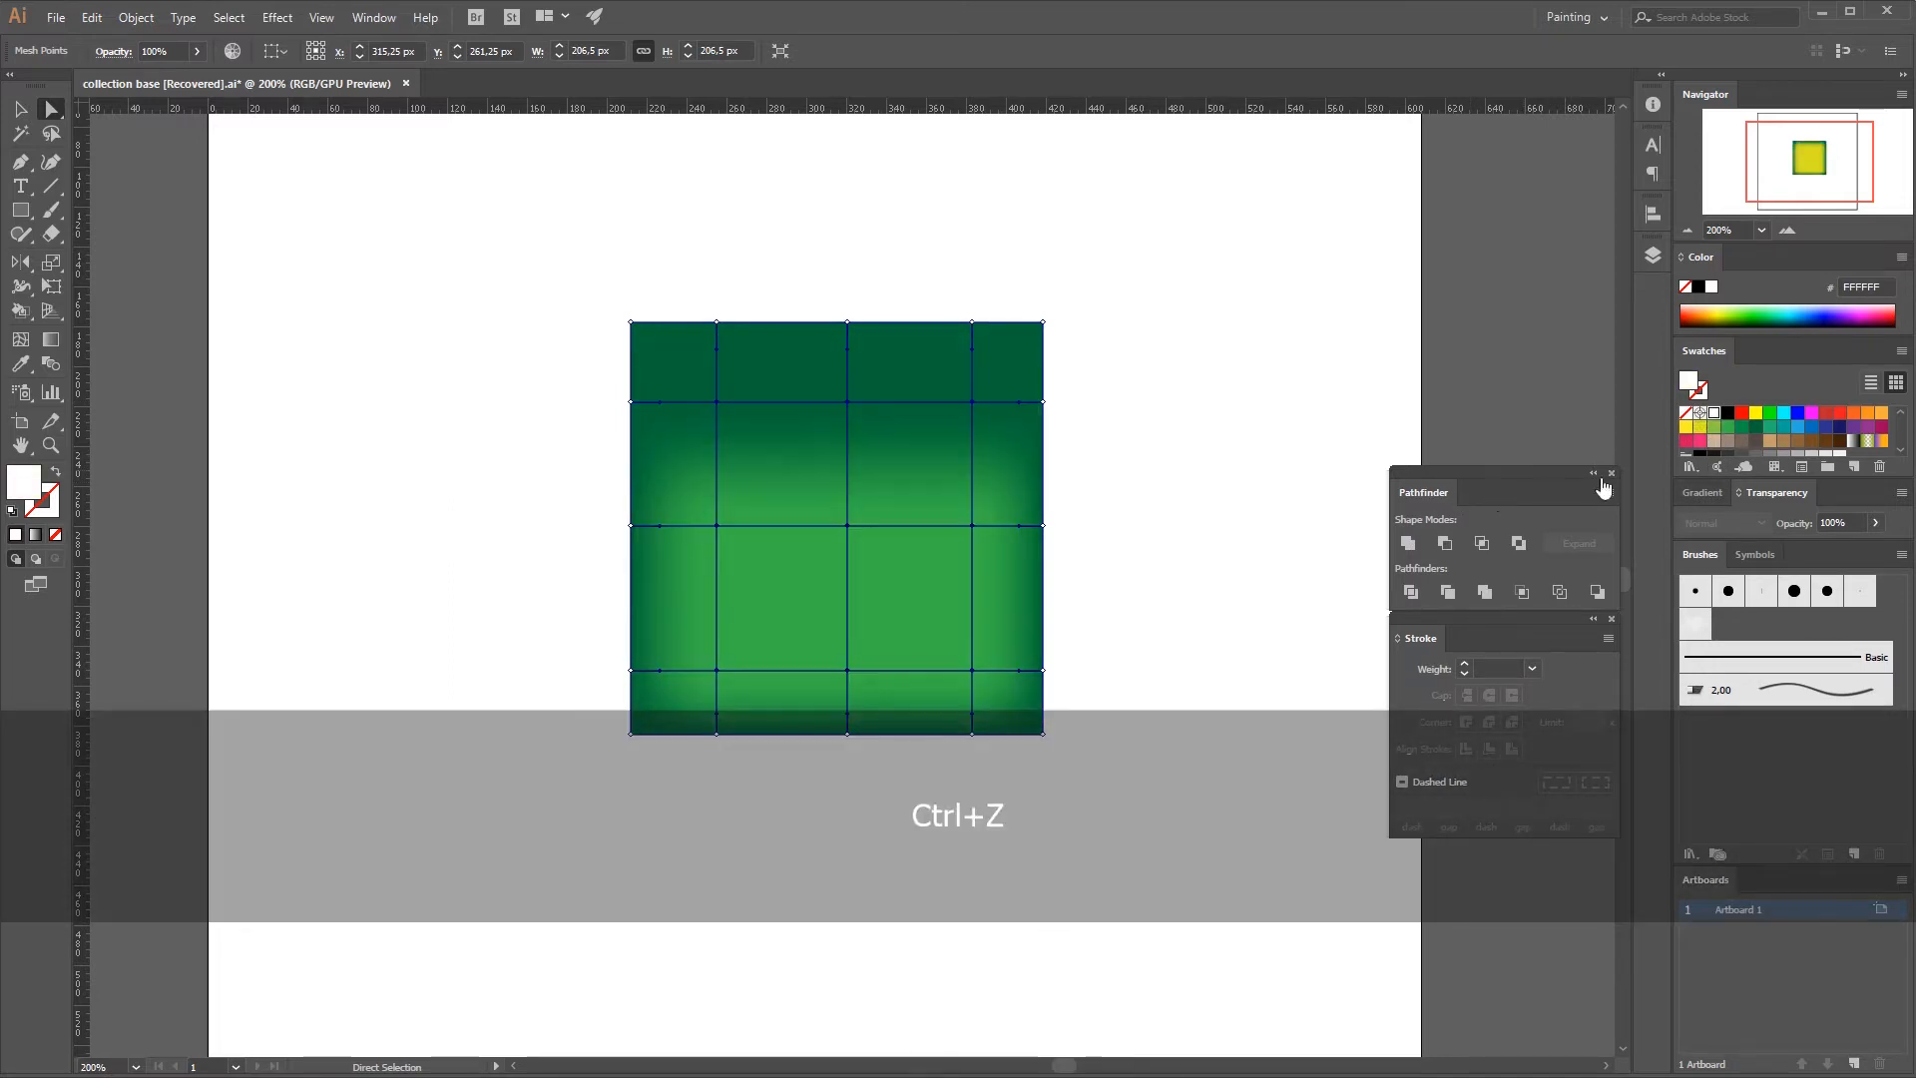
pyautogui.keyDown('shift'); pyautogui.click(1688, 429); pyautogui.keyUp('shift')
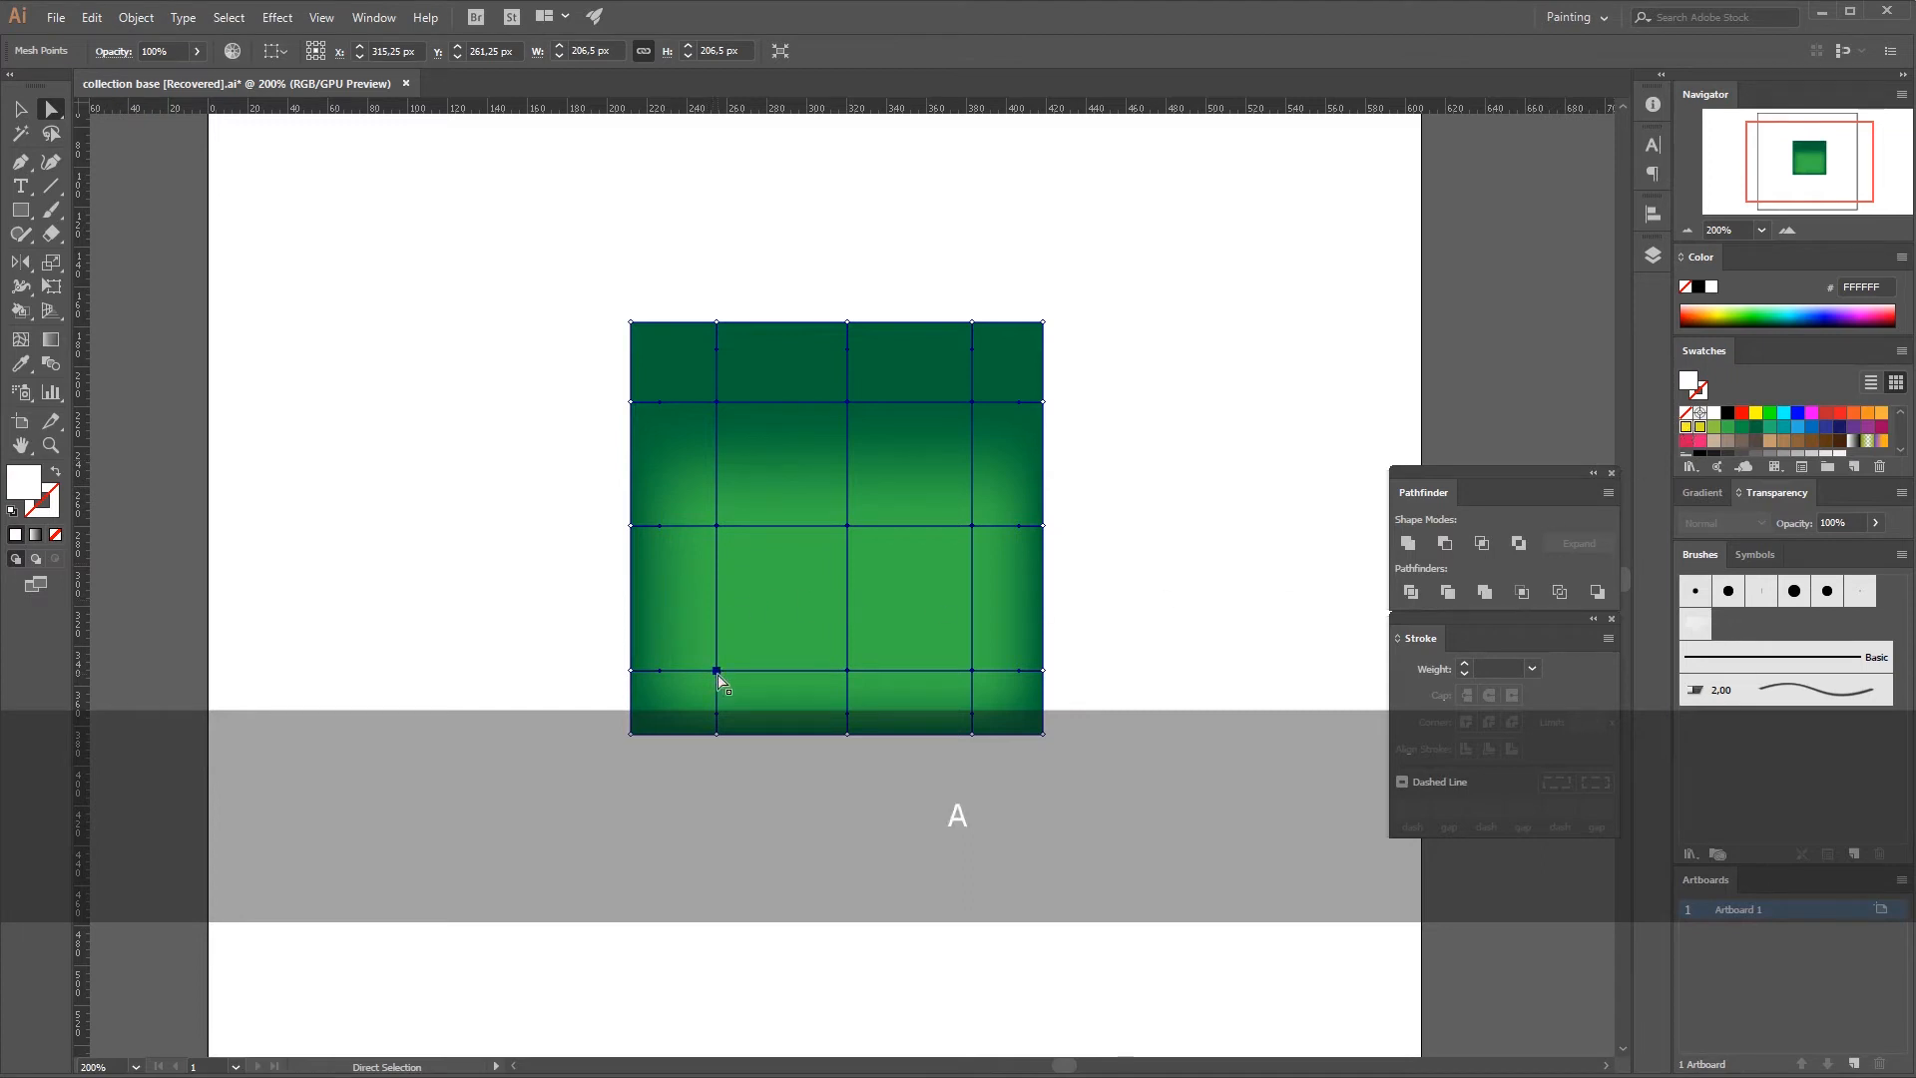
# Select only the bottom row's three interior mesh points and color them green 009245.
pyautogui.click(718, 672)
pyautogui.keyDown('shift'); pyautogui.click(979, 674); pyautogui.keyUp('shift')
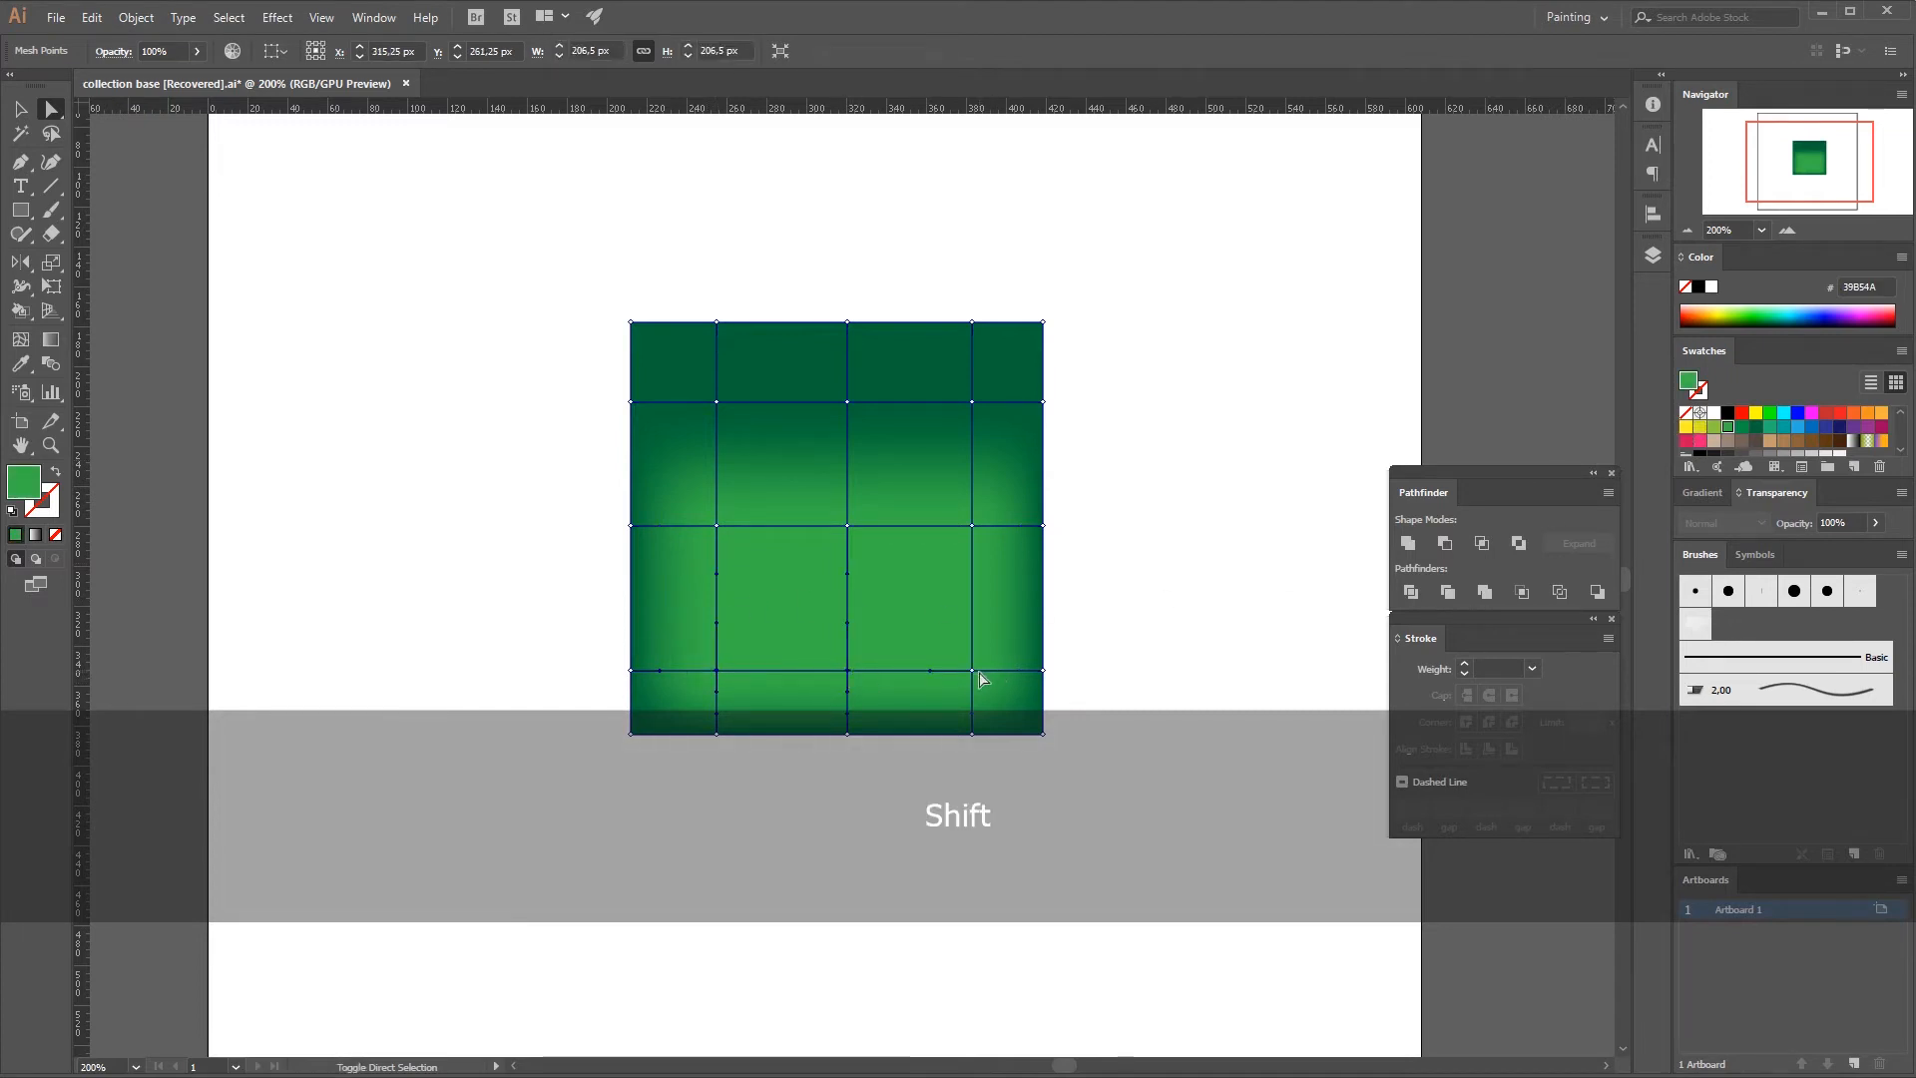
pyautogui.click(1751, 436)
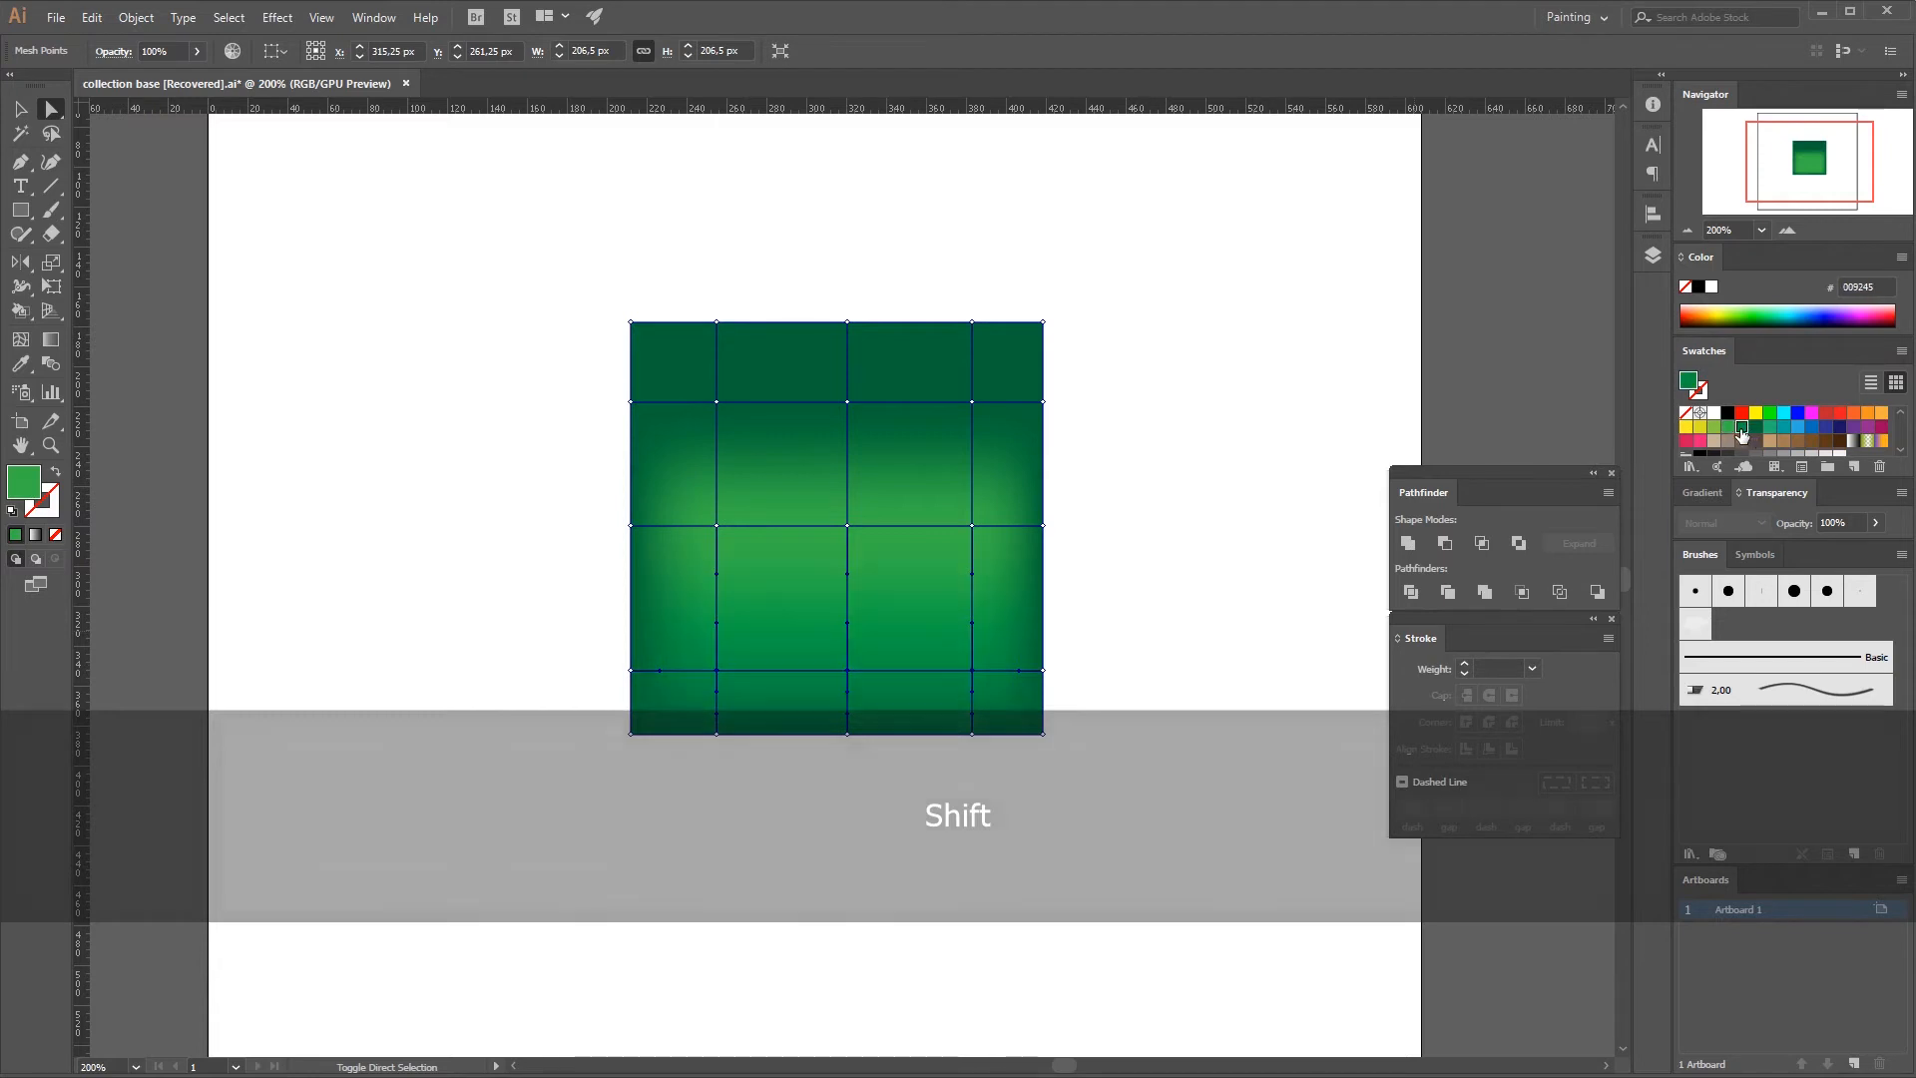
# Select the three interior mesh points of the top row and color them yellow-green 8CC63F.
pyautogui.click(716, 402)
pyautogui.click(715, 402)
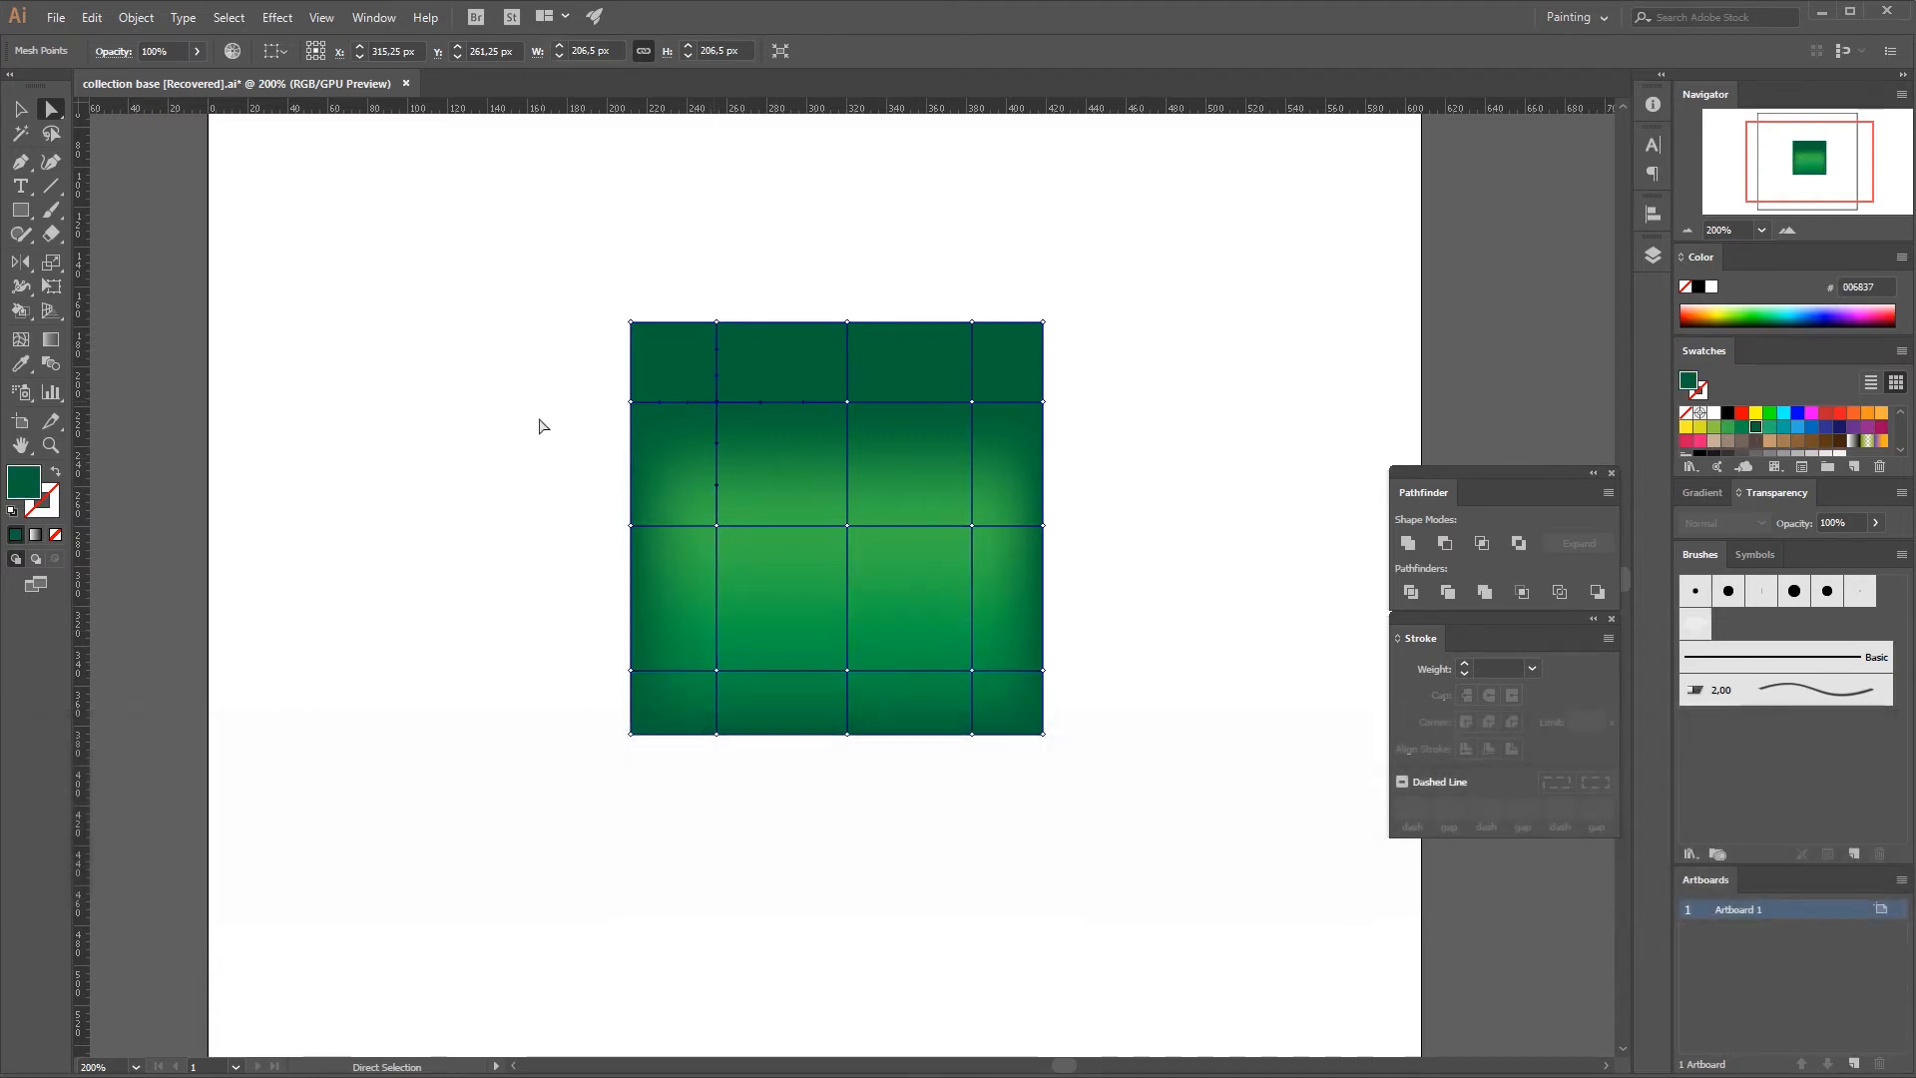
pyautogui.click(546, 420)
pyautogui.click(764, 397)
pyautogui.keyDown('shift'); pyautogui.click(847, 402); pyautogui.keyUp('shift')
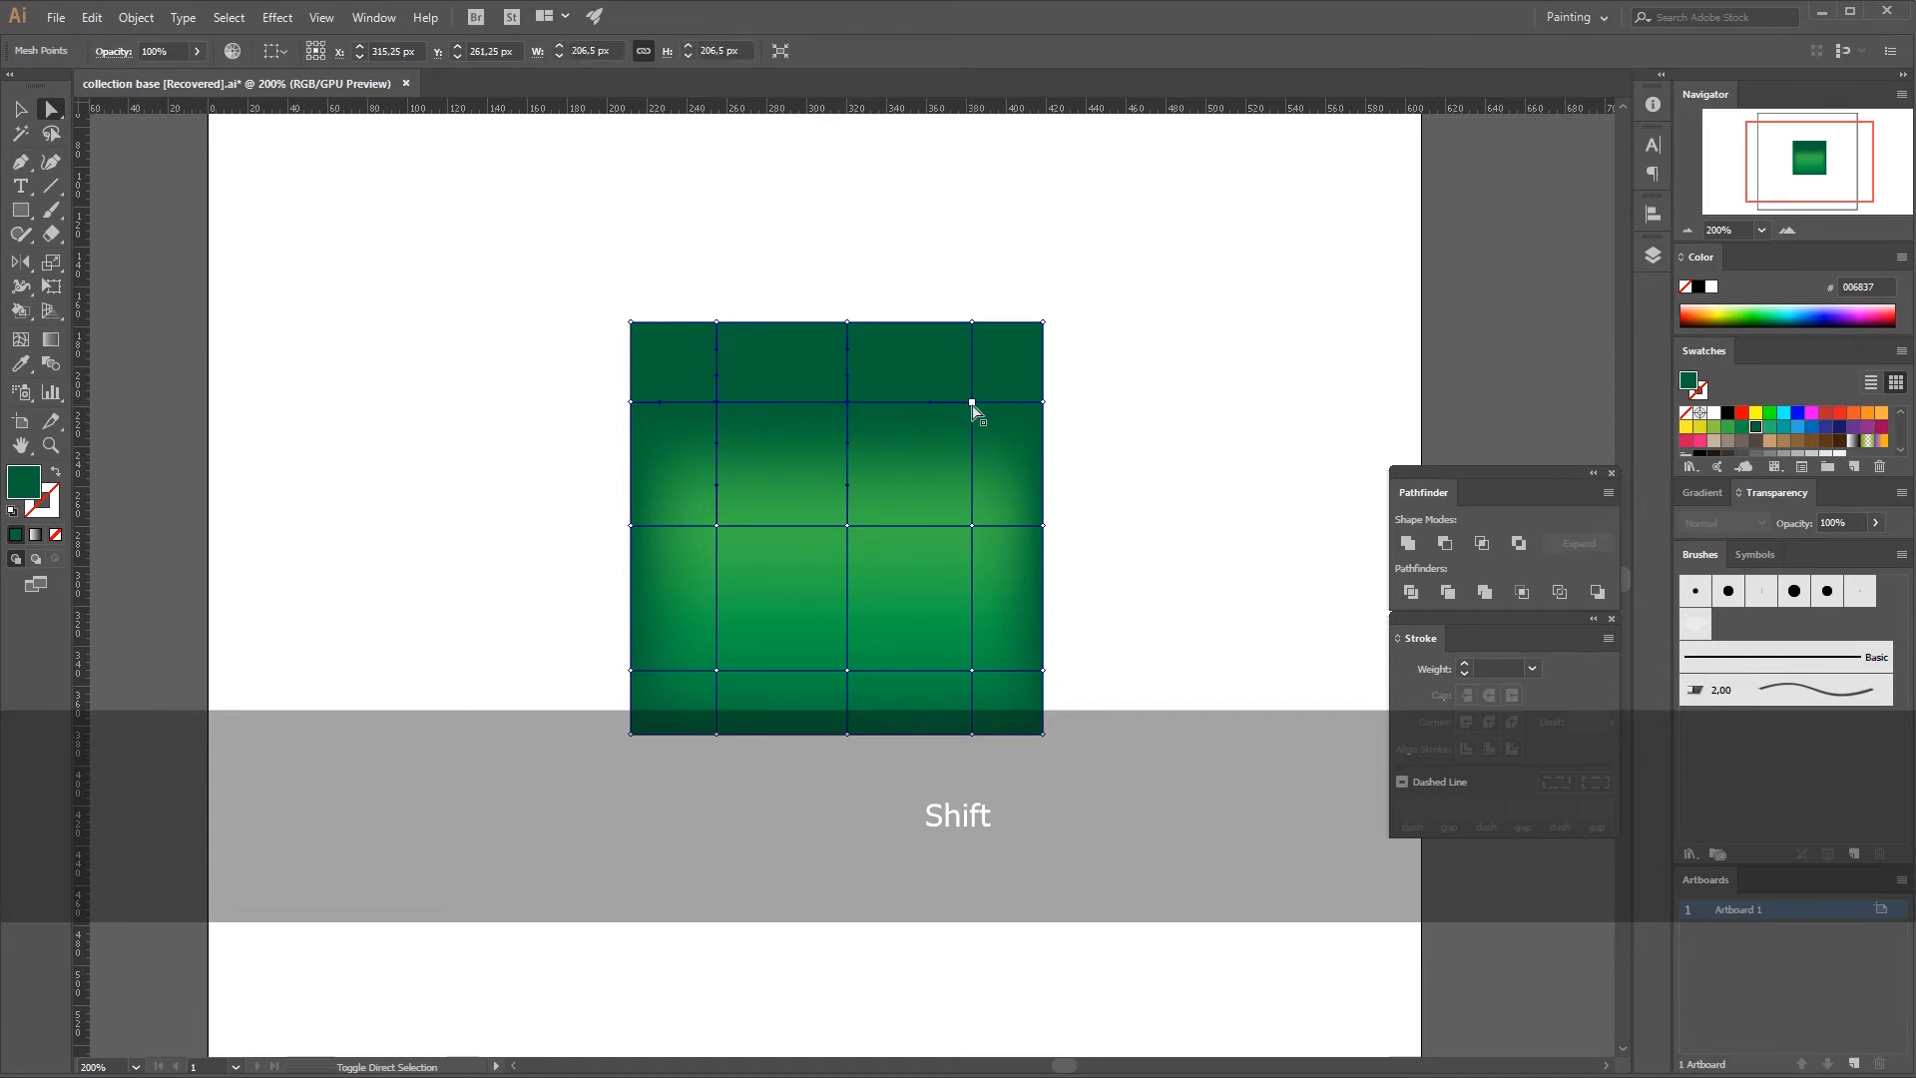
pyautogui.click(1715, 433)
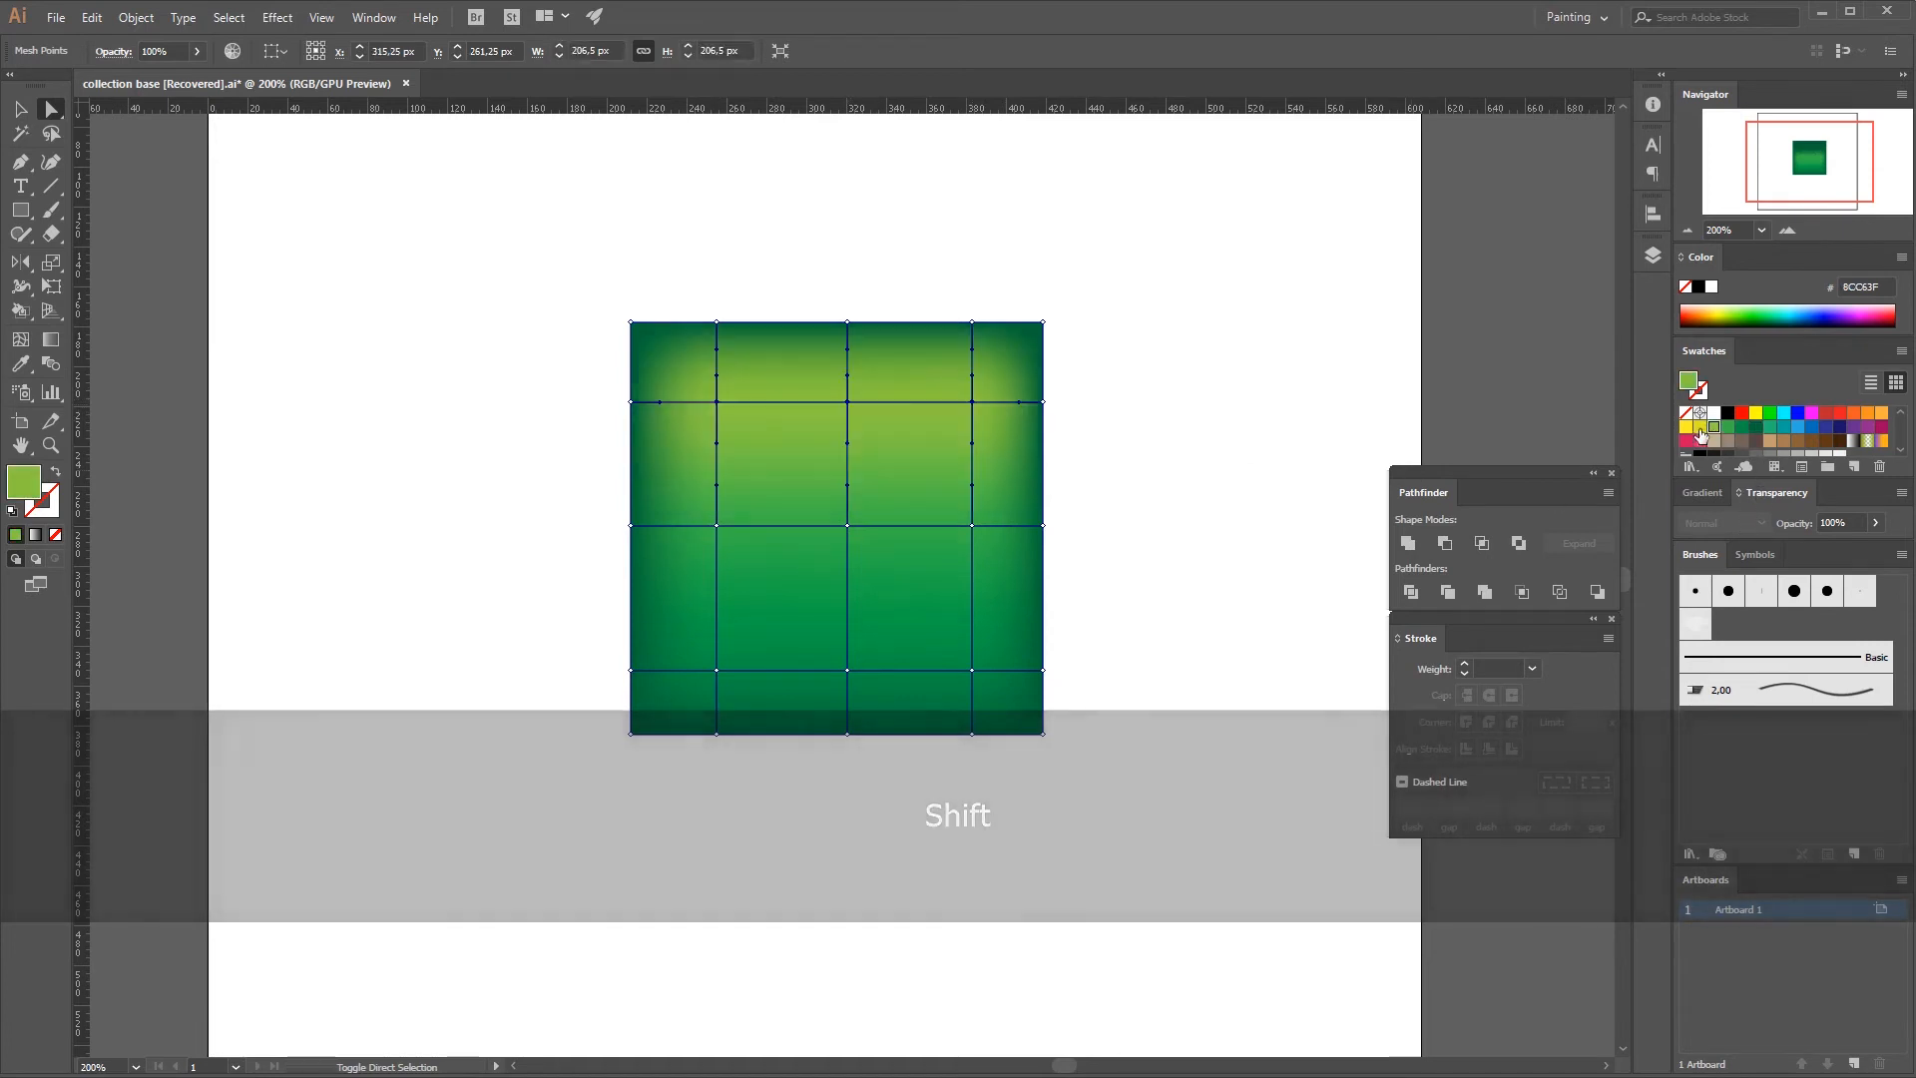
# Deselect the mesh points and move the whole square about 59 px right and 34 px up.
pyautogui.press('v')
pyautogui.click(1166, 583)
pyautogui.moveTo(978, 520); pyautogui.dragTo(1096, 454)
pyautogui.click(718, 514)
pyautogui.click(979, 515)
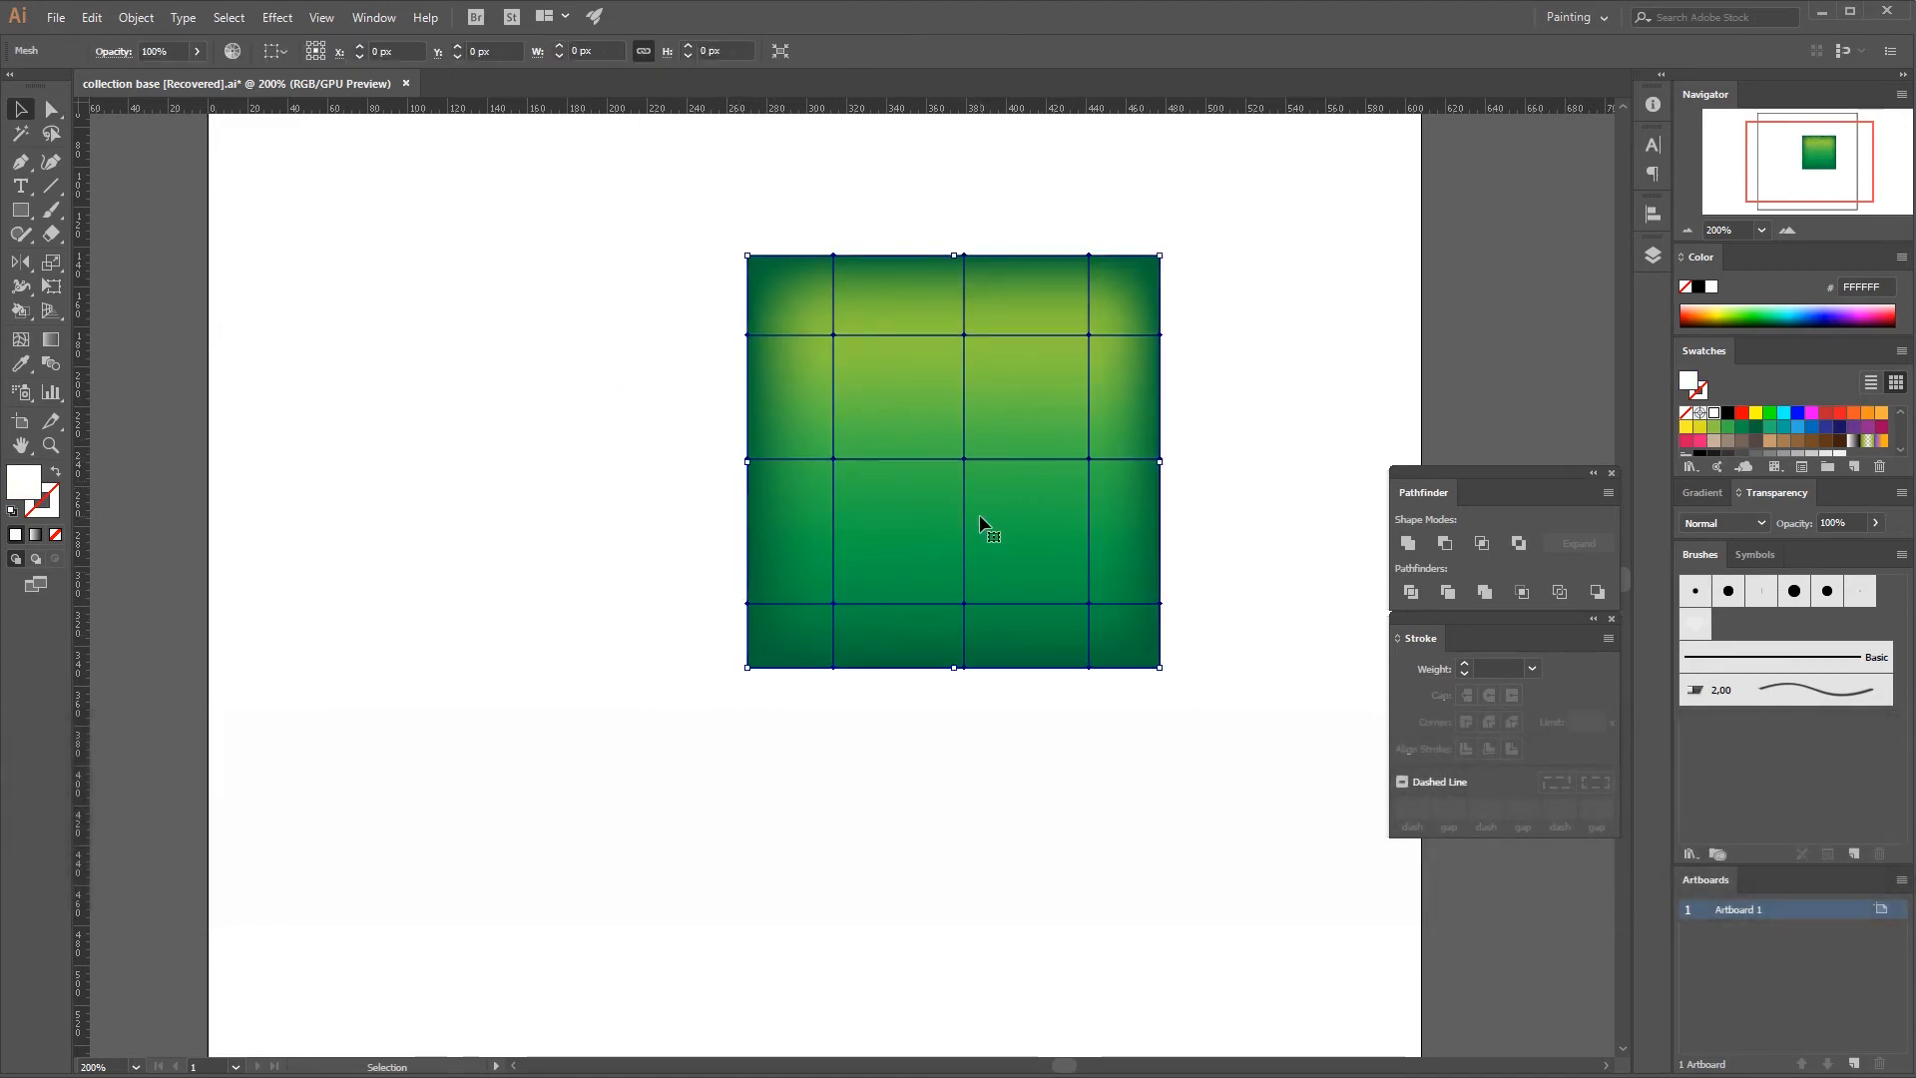
# Color the square's center mesh point pink ED1E79 and deselect the mesh.
pyautogui.press('a')
pyautogui.click(963, 460)
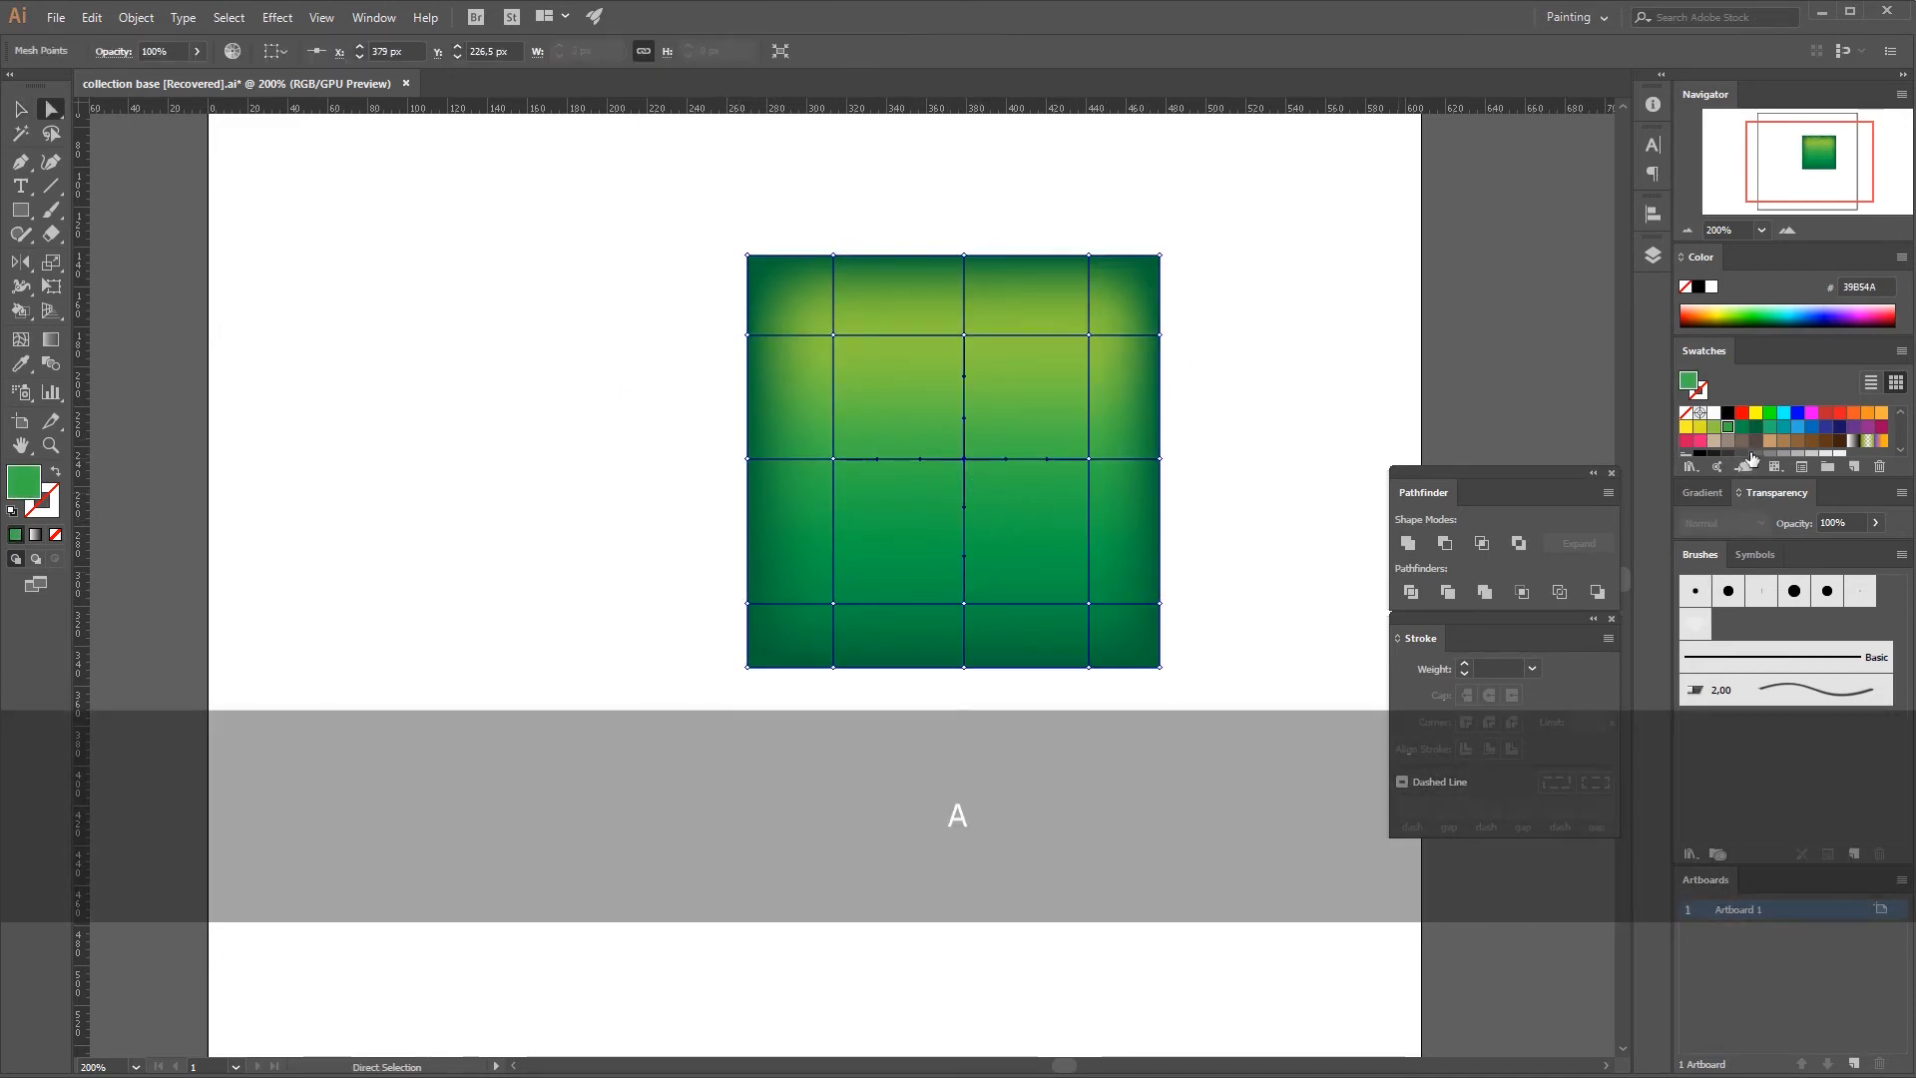
pyautogui.click(1699, 440)
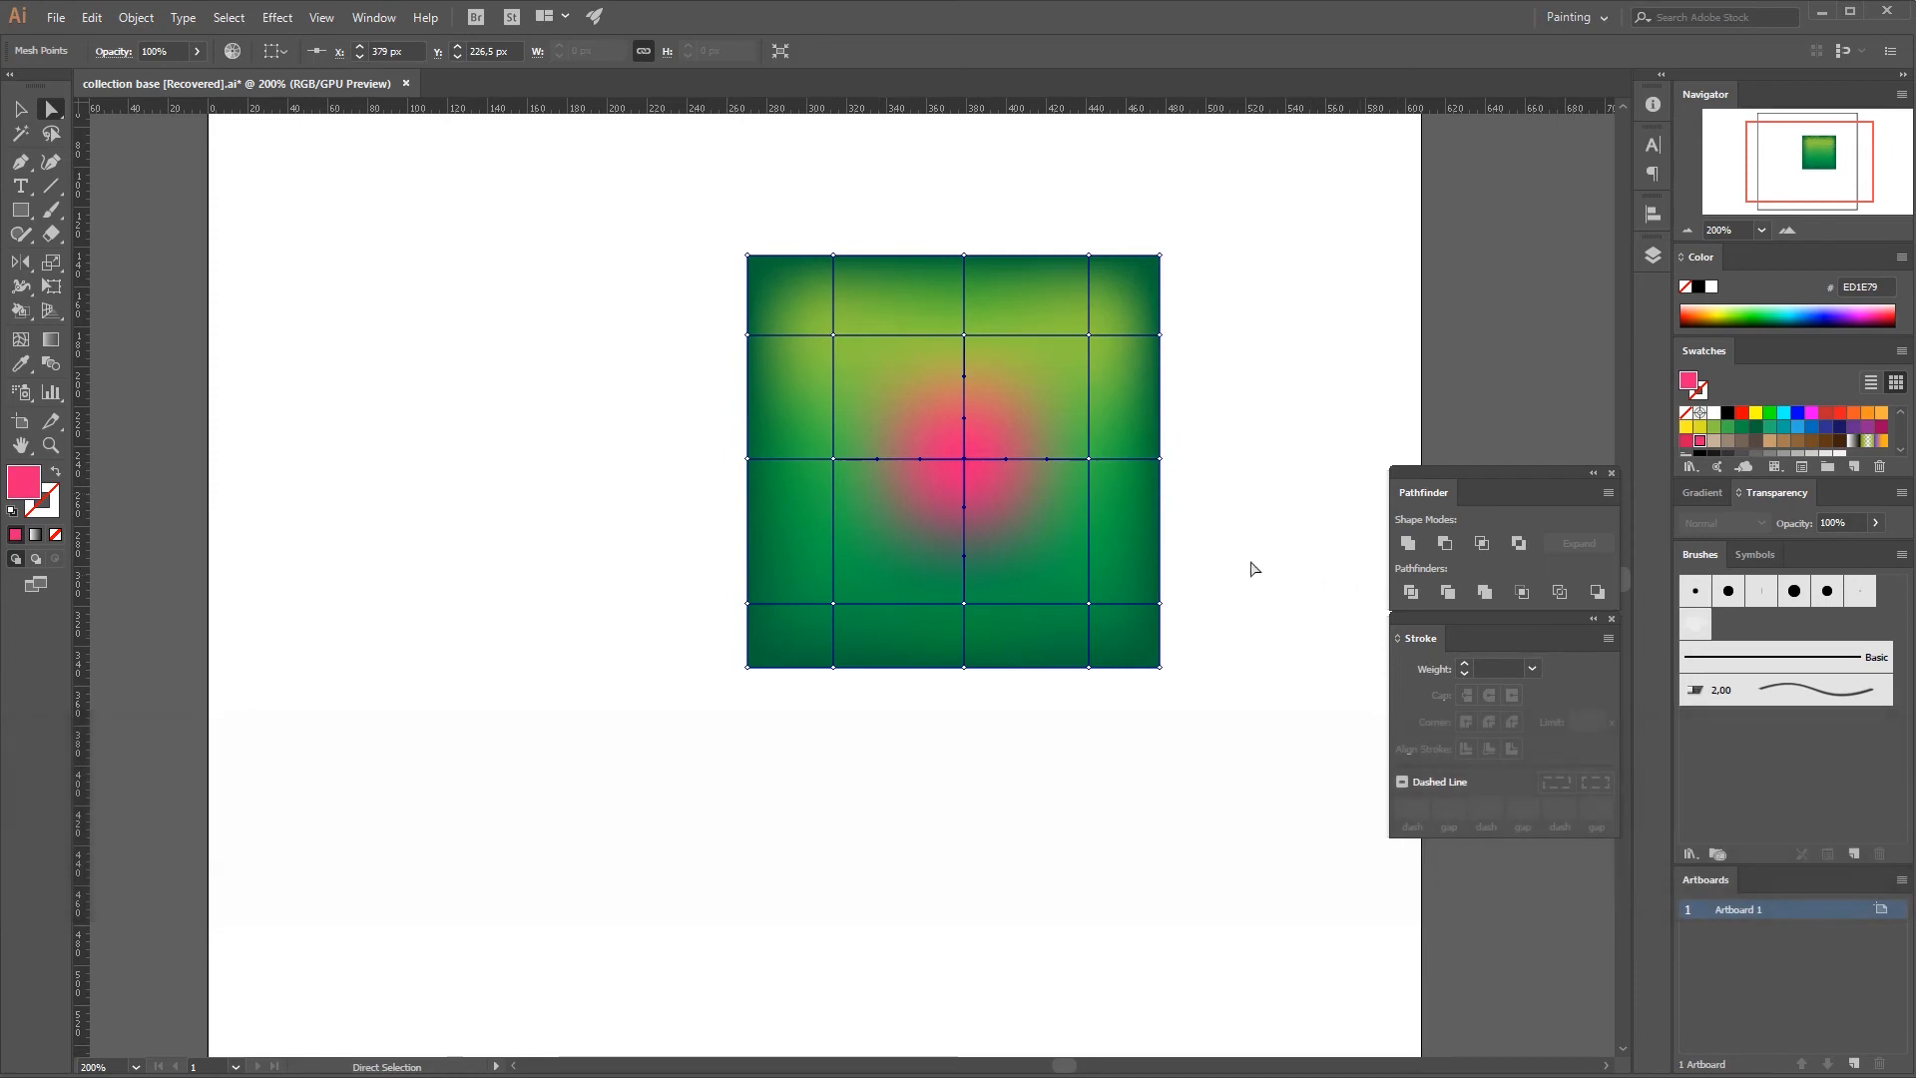
pyautogui.press('v')
pyautogui.click(1183, 626)
# Swing the center mesh point's right handle upward, move the point up-left to about X 355.5, Y 206.5 px, and deselect the mesh.
pyautogui.press('a')
pyautogui.click(960, 476)
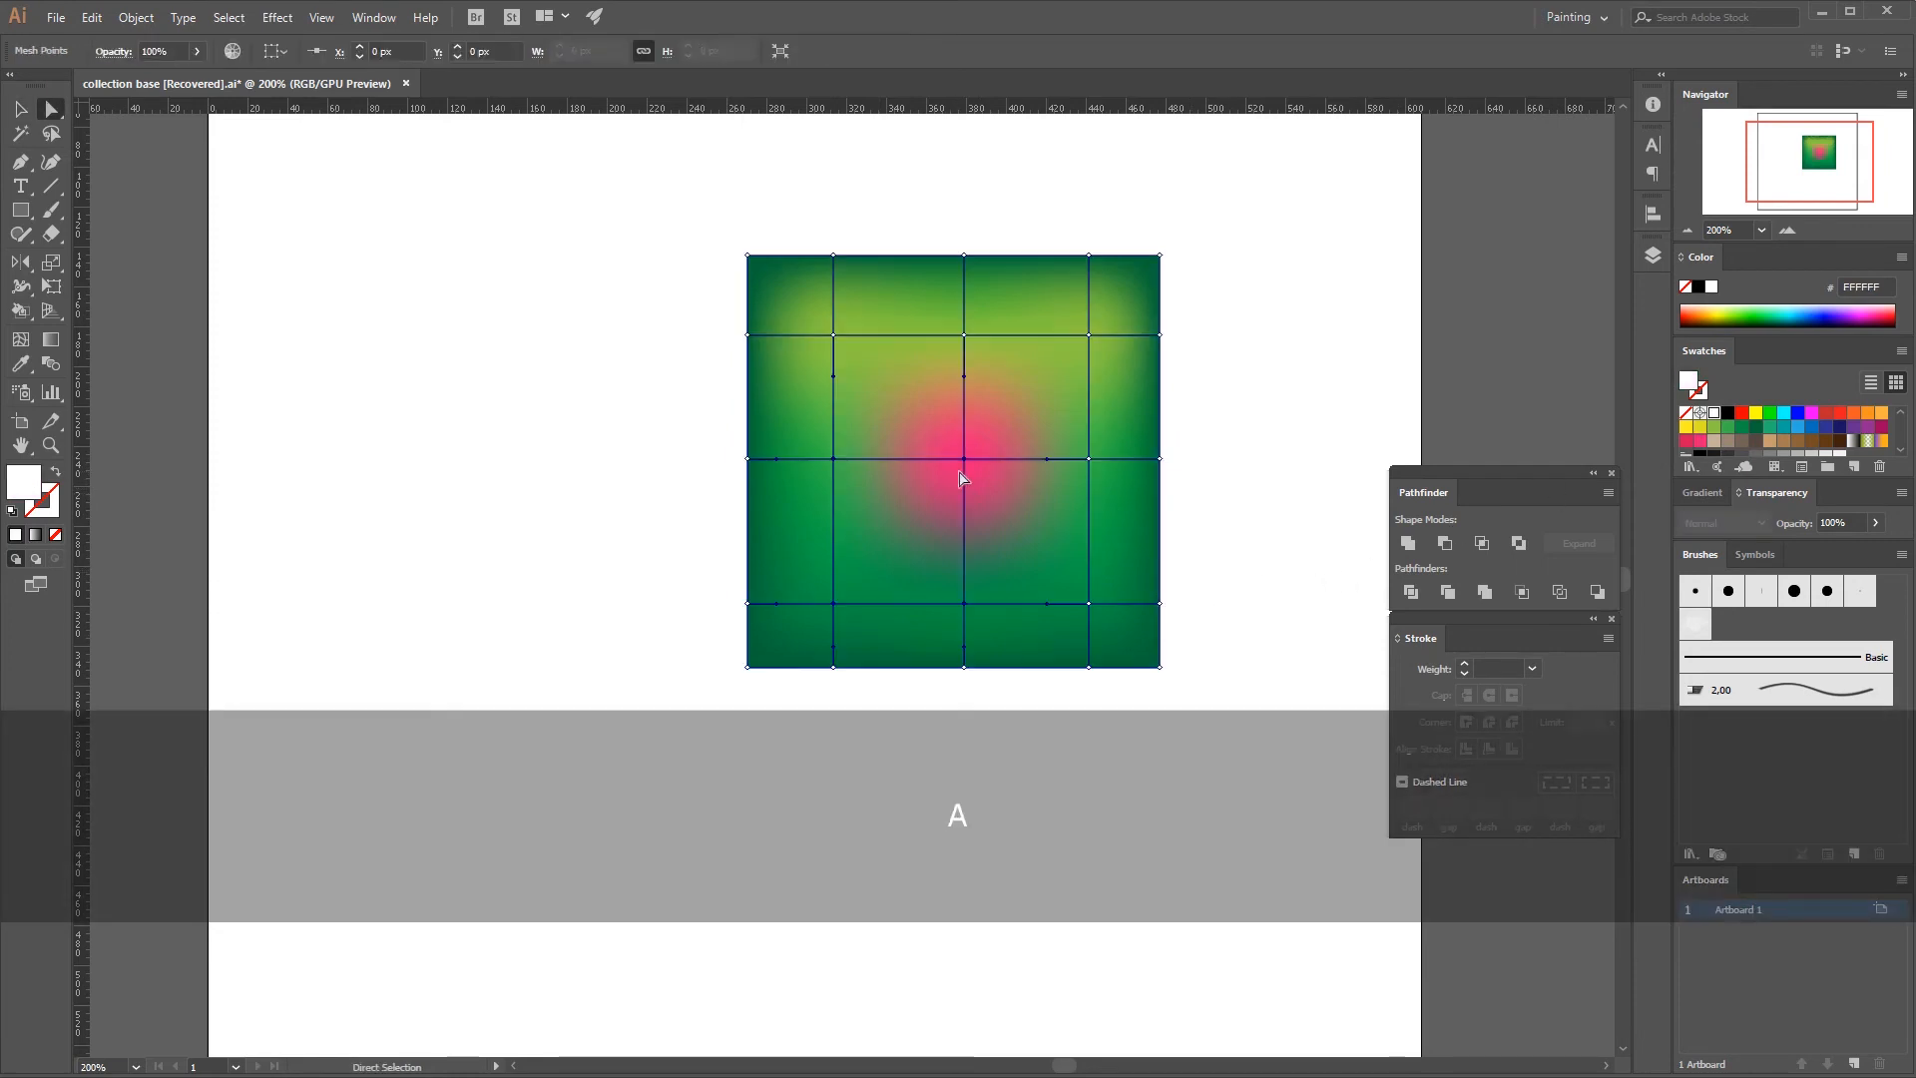
pyautogui.click(963, 458)
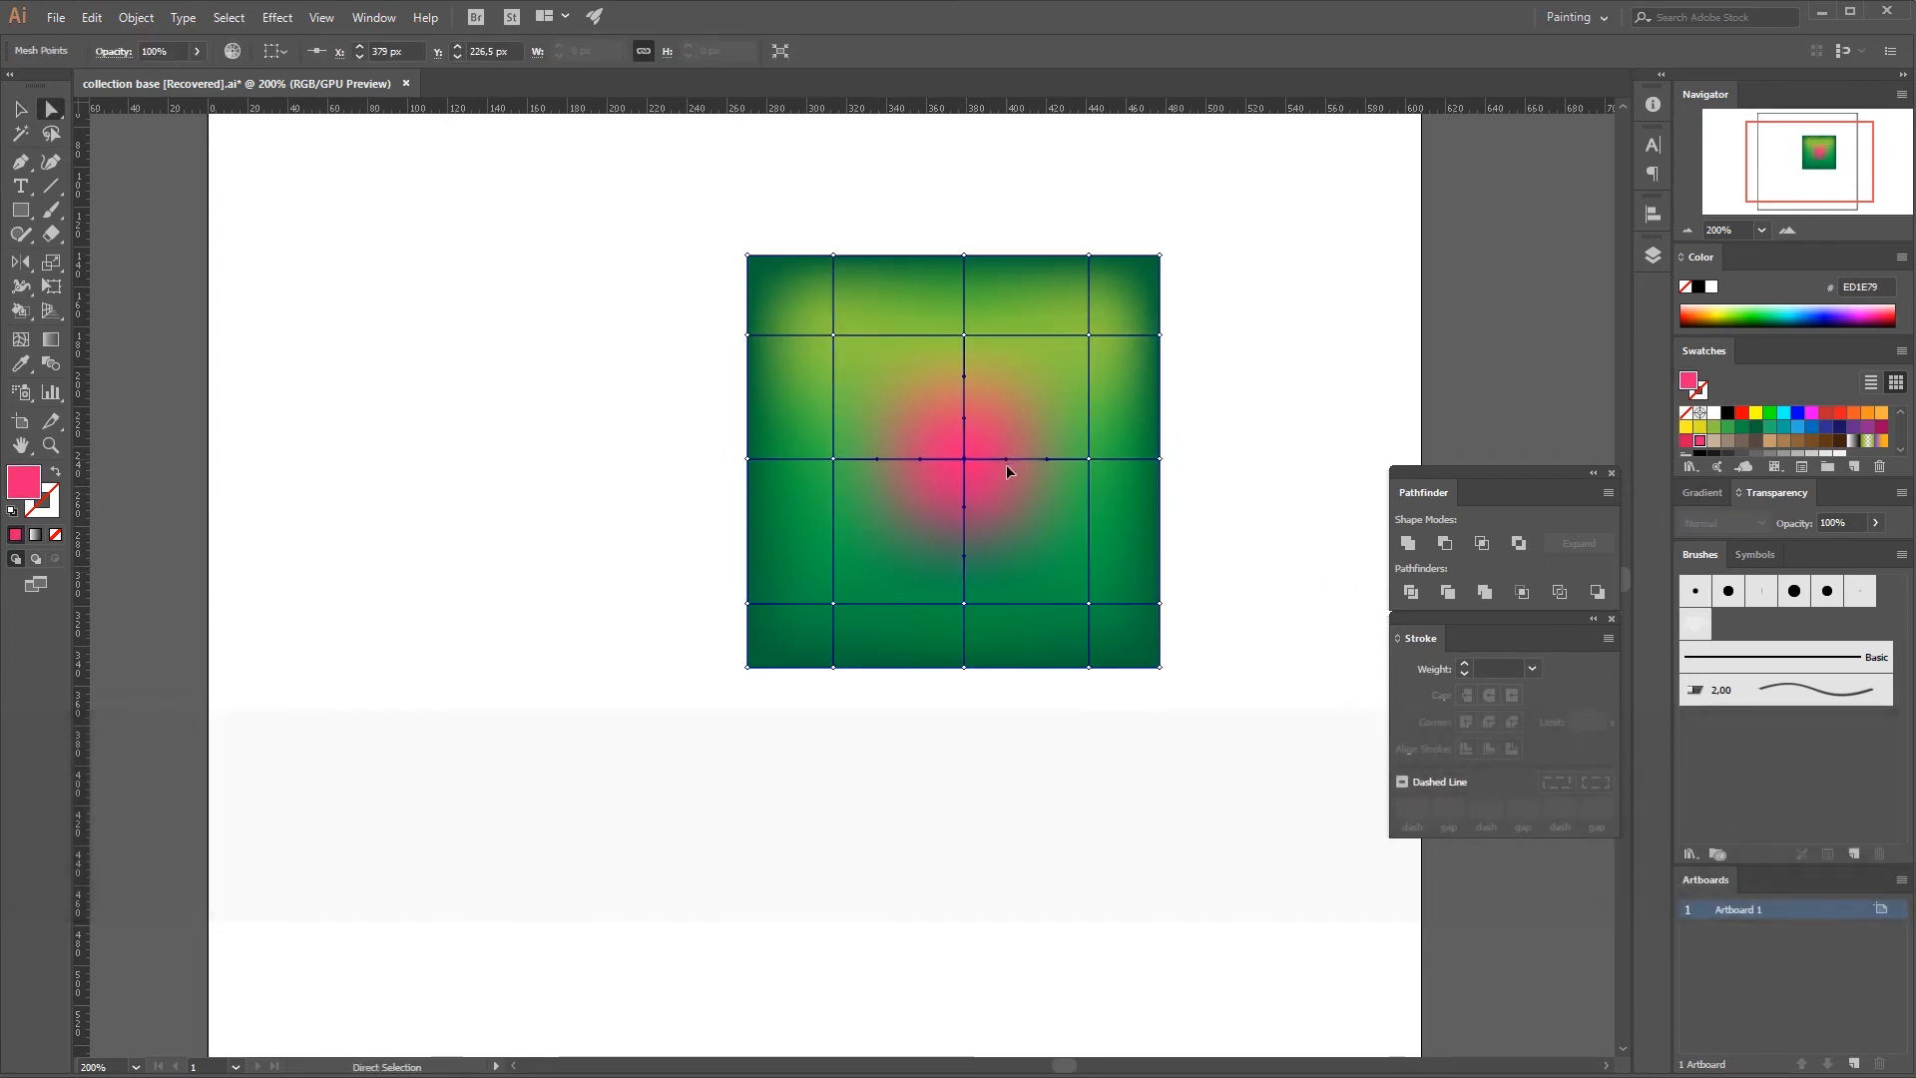
pyautogui.moveTo(1001, 460); pyautogui.dragTo(1038, 396)
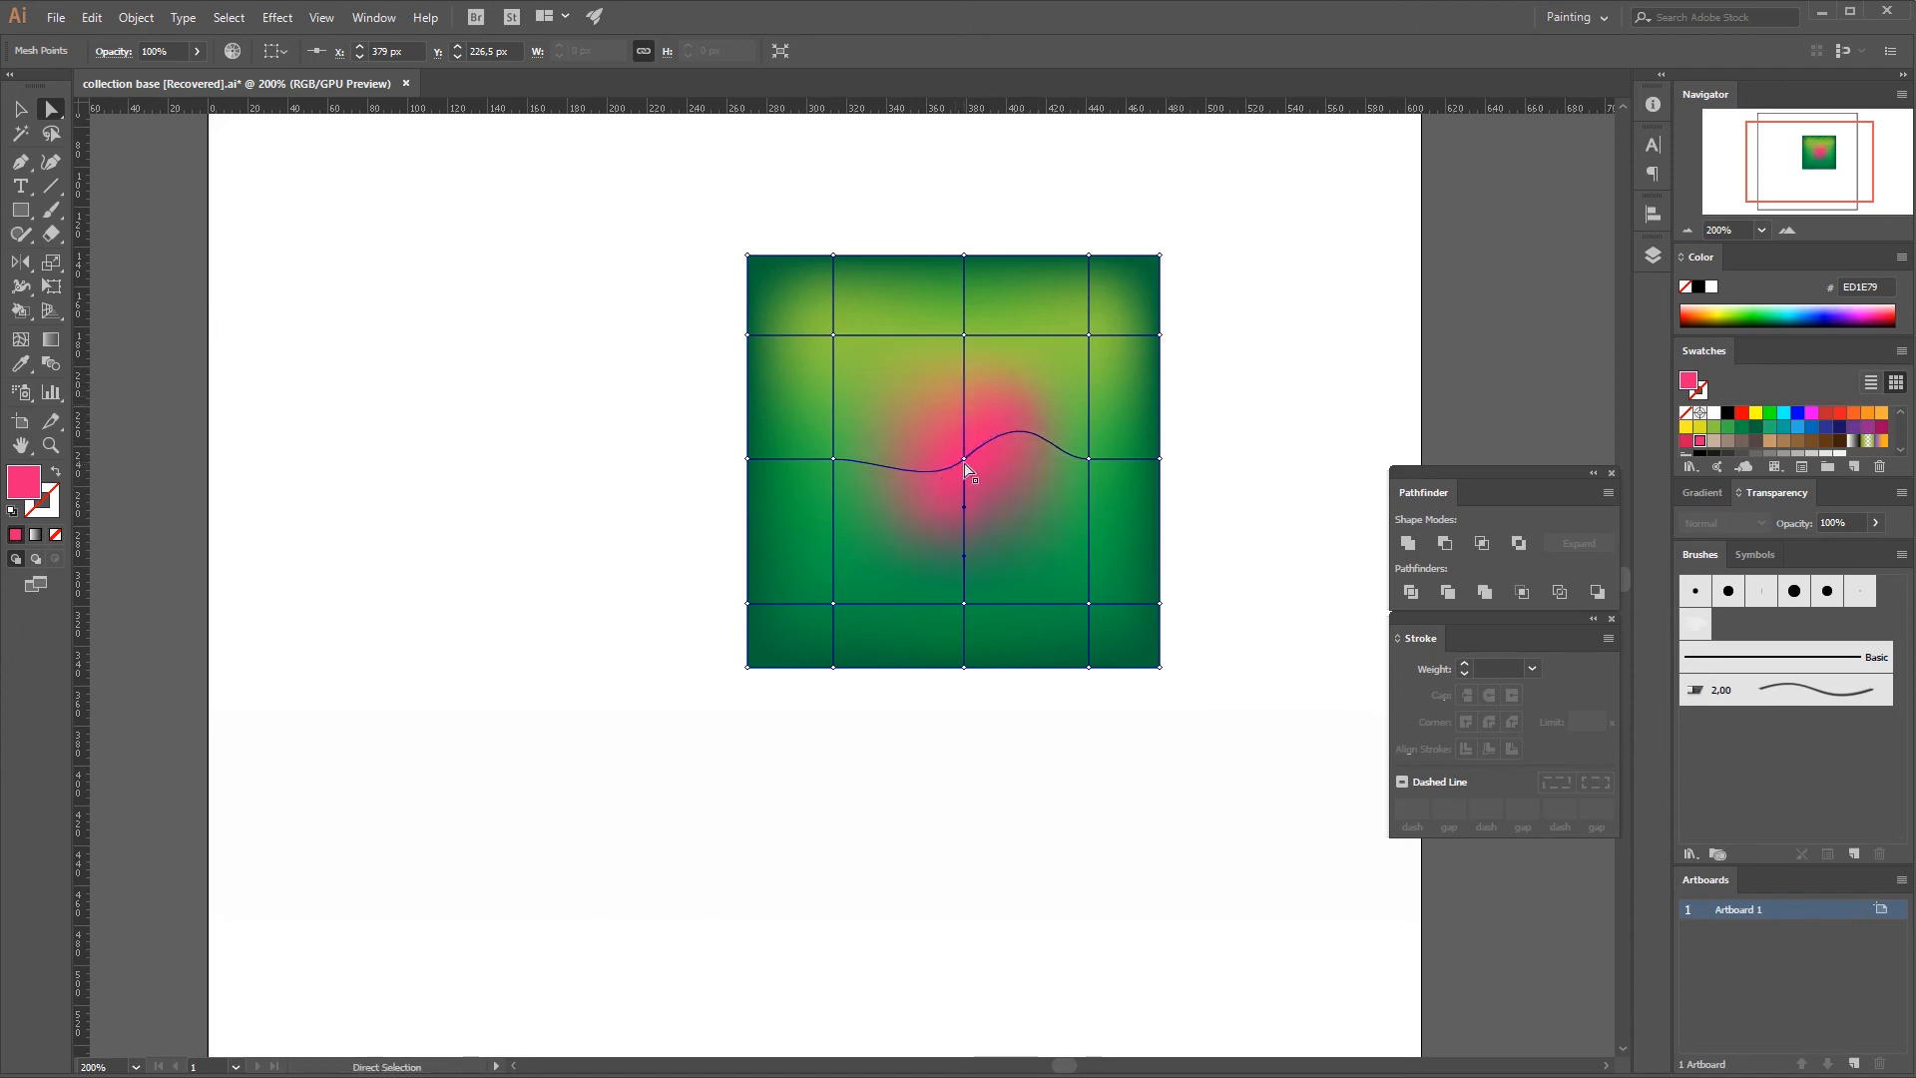
pyautogui.moveTo(965, 461); pyautogui.dragTo(917, 419)
pyautogui.press('v')
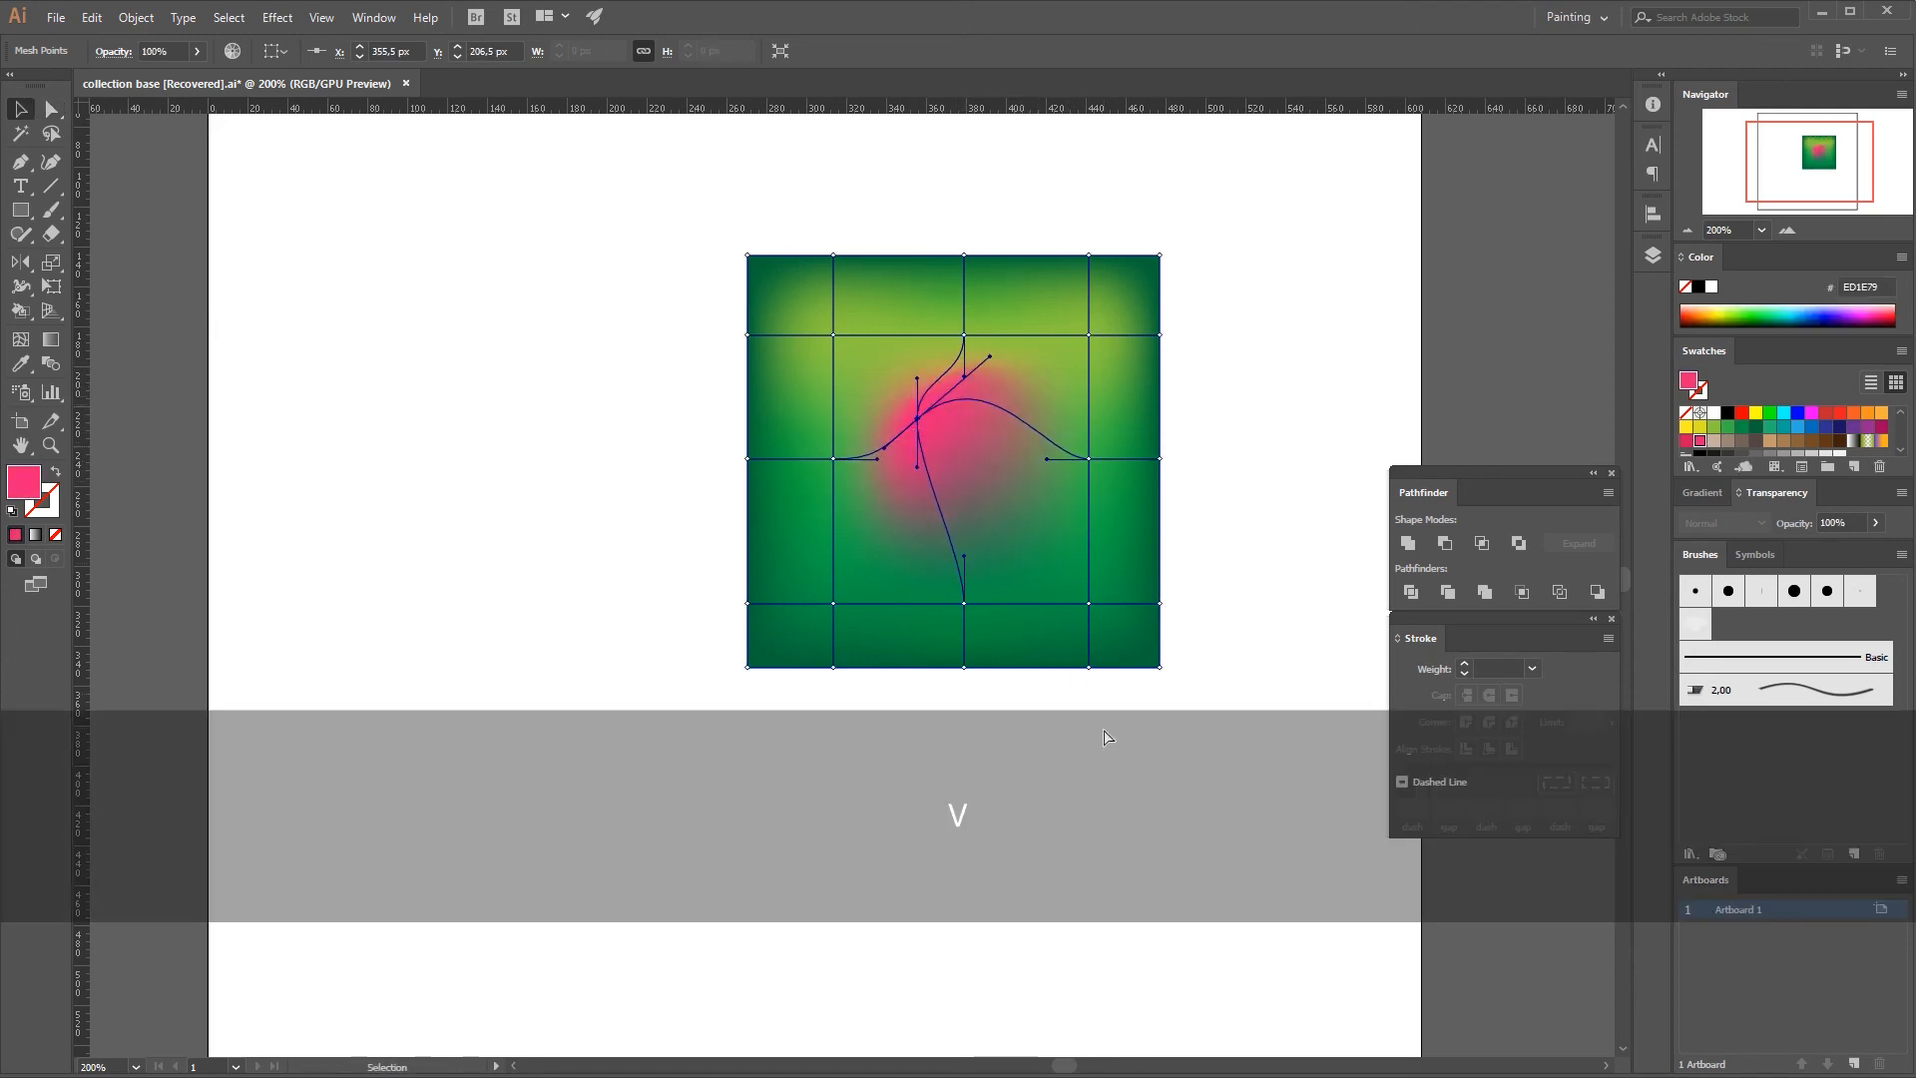
pyautogui.click(1105, 737)
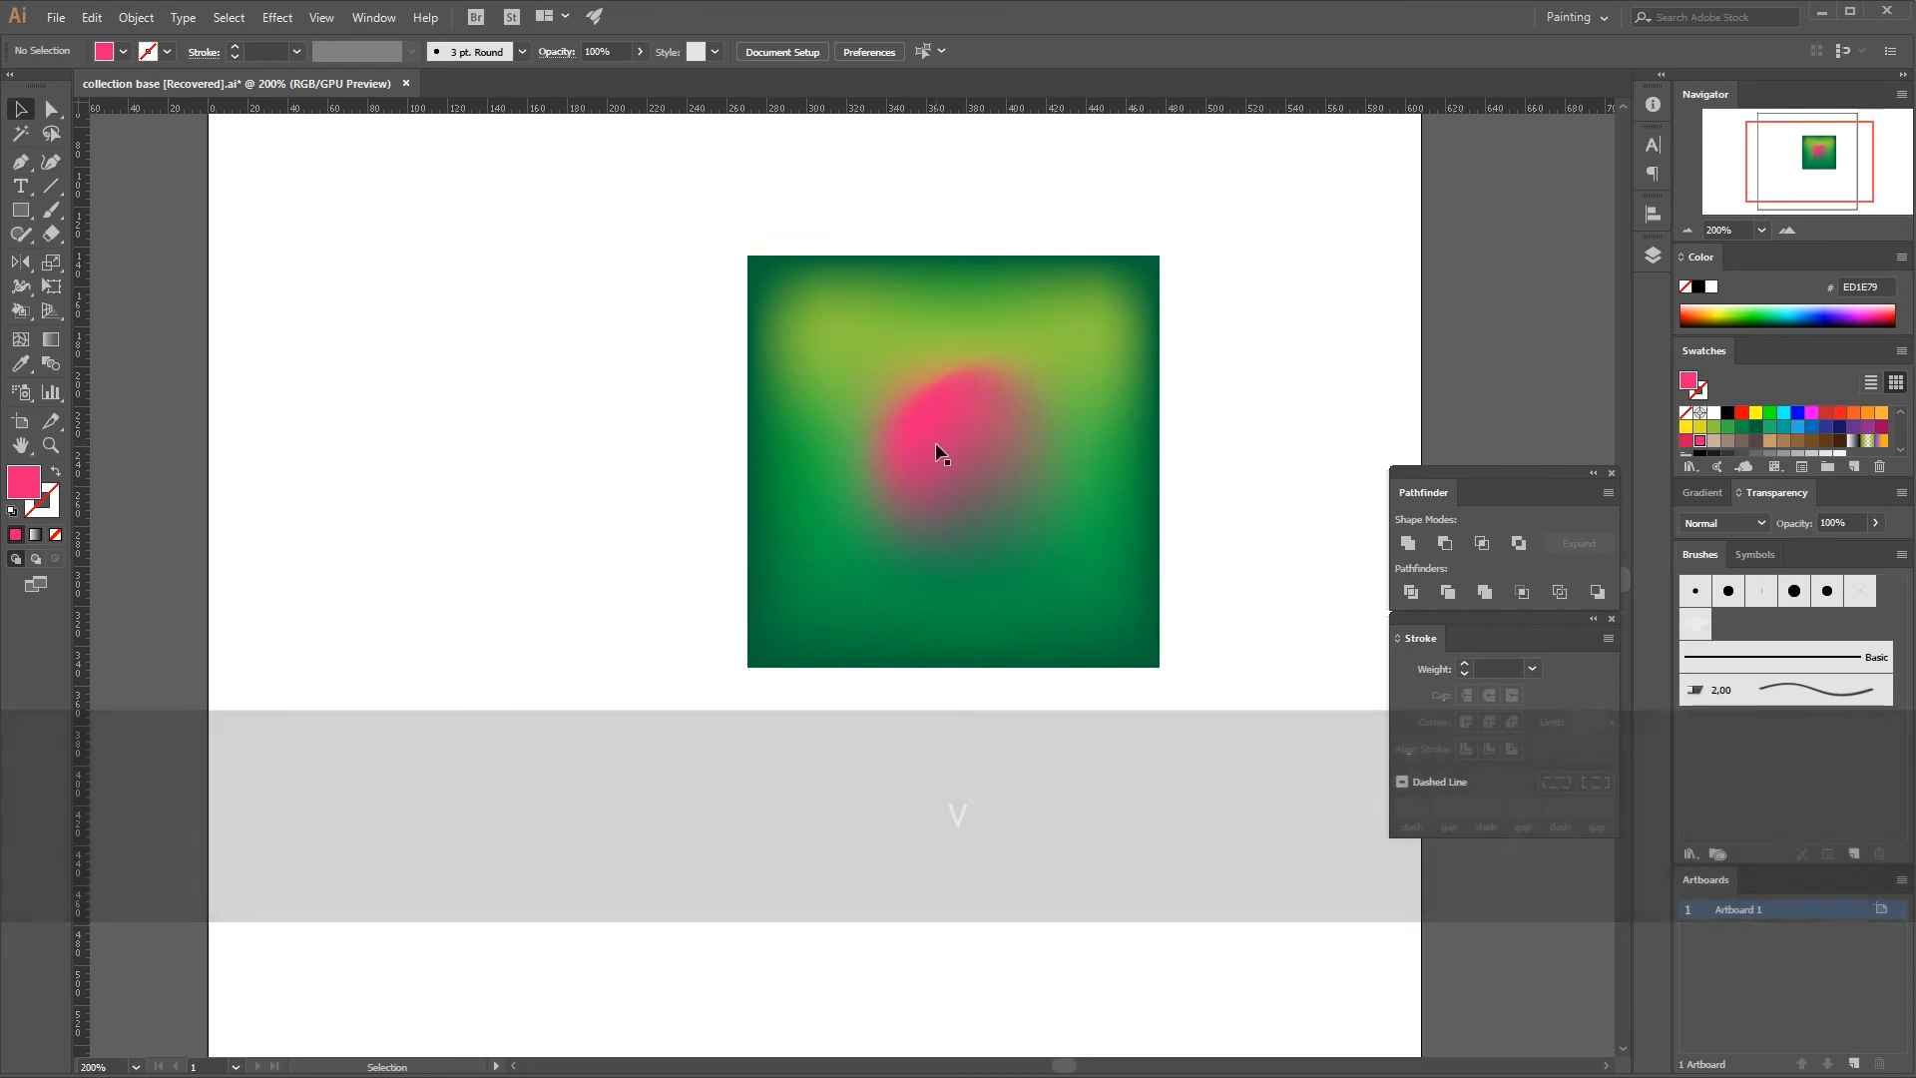
# Delete the whole gradient mesh square from the artboard.
pyautogui.click(757, 635)
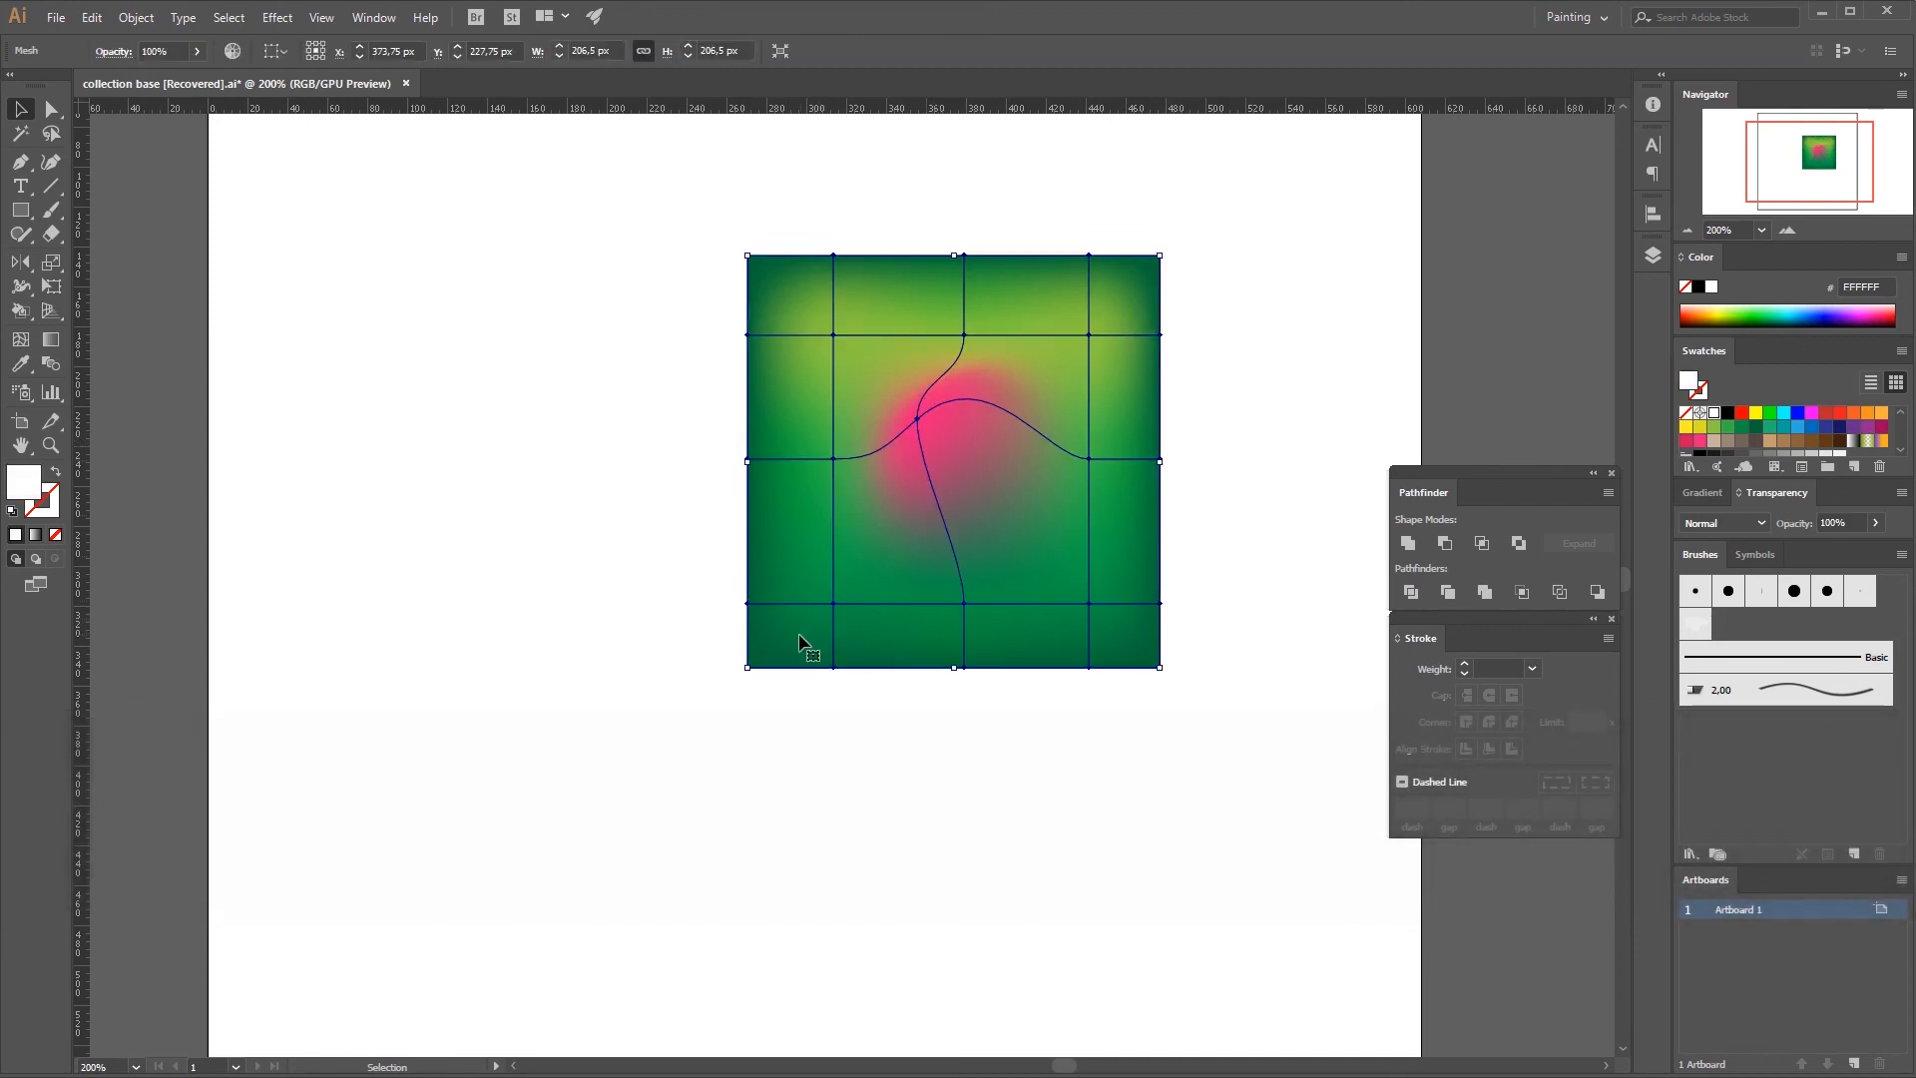
pyautogui.press('Delete')
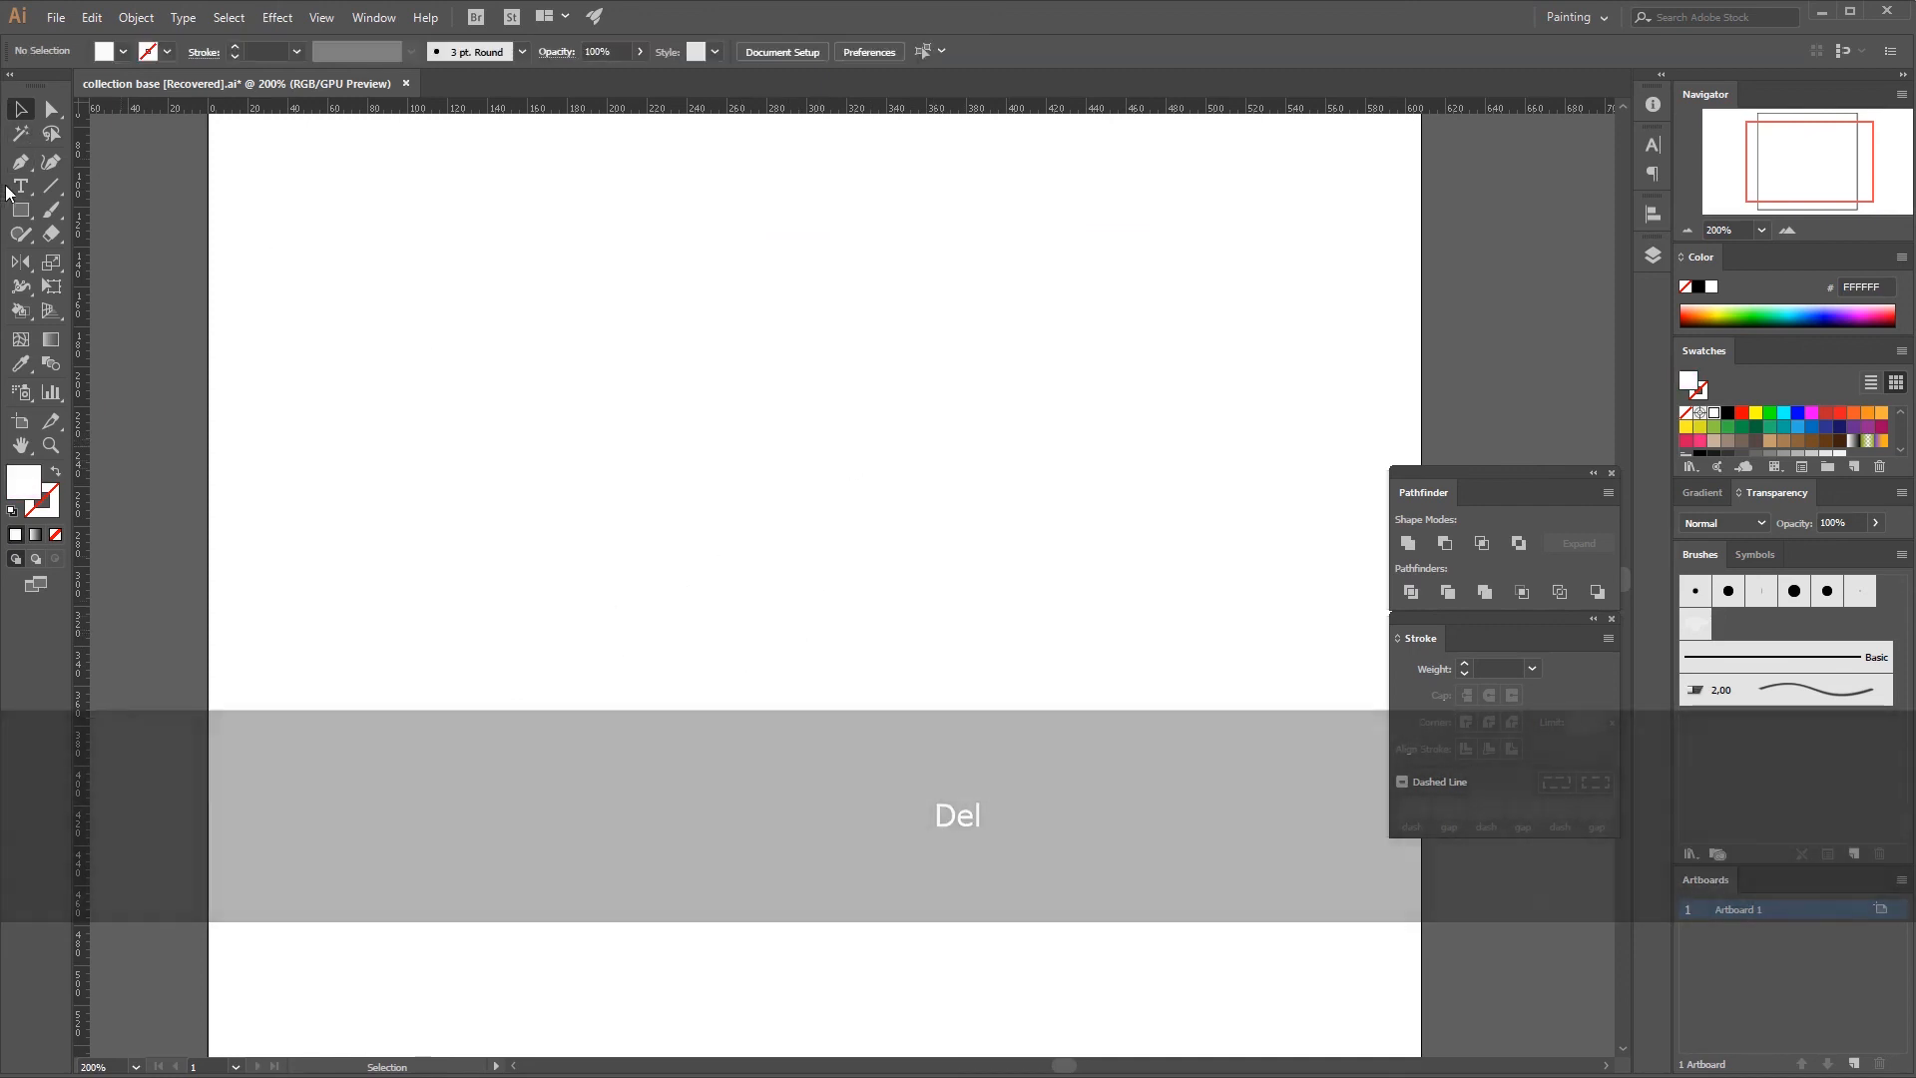